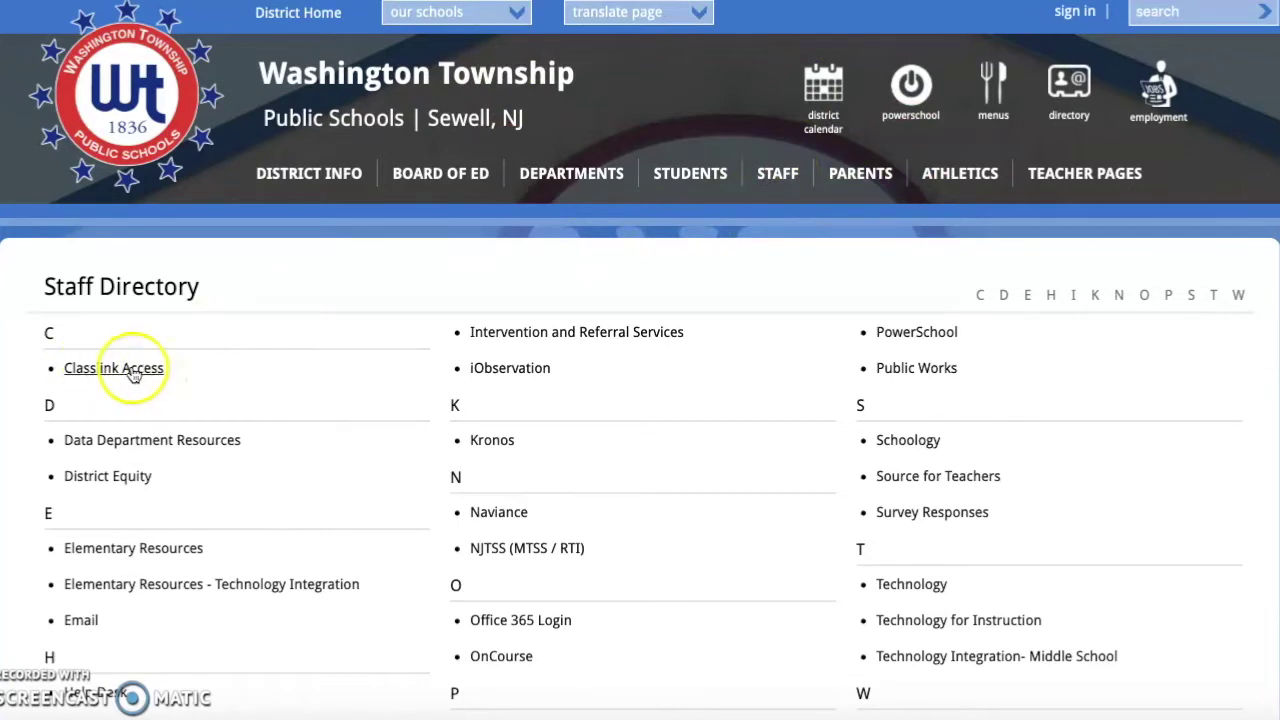
Sign in through ClassLink Access from the staff directory to reach My connectED Programs.
click(134, 371)
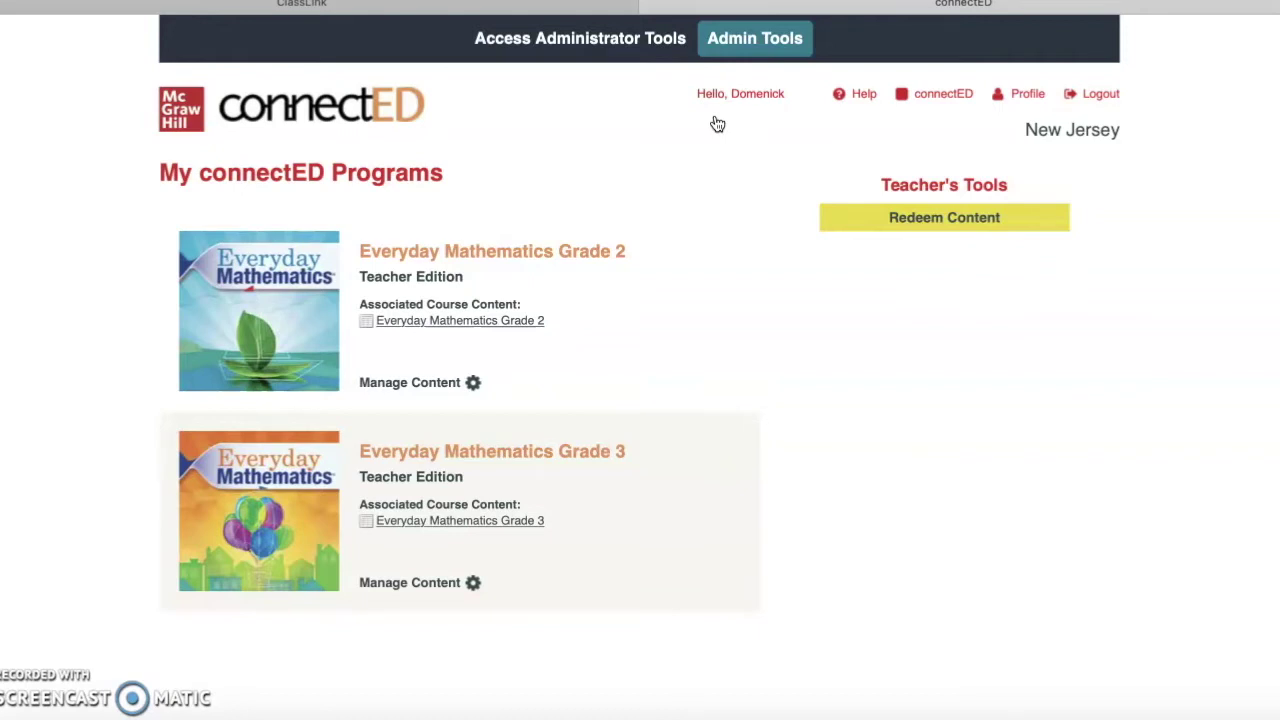
Open the Everyday Mathematics Grade 2 course and browse its Unit 9 lessons list.
click(258, 310)
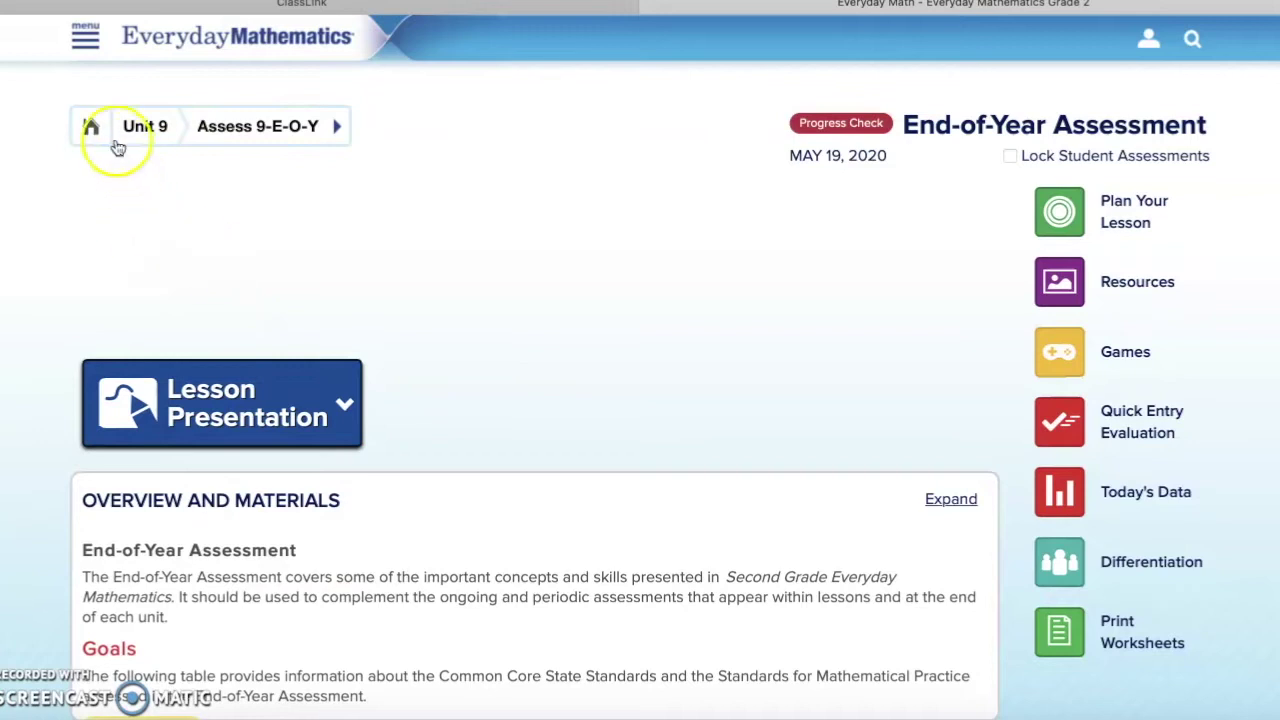
click(145, 124)
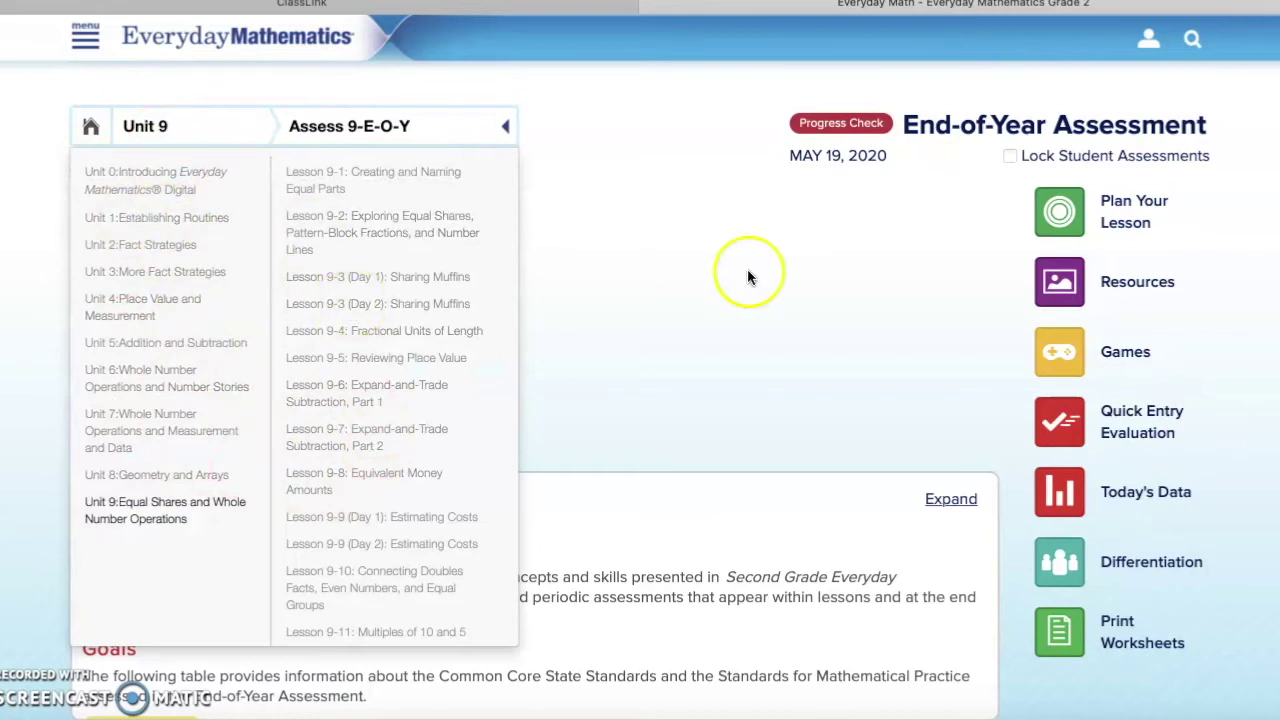
click(649, 270)
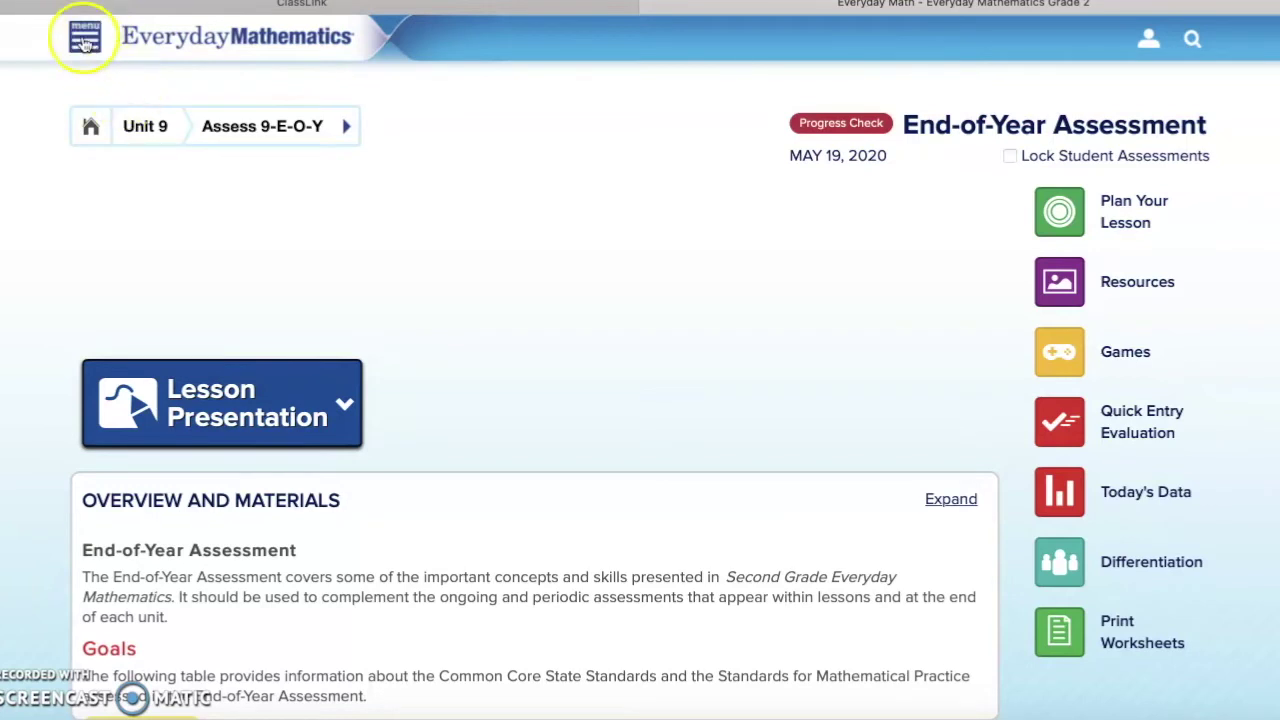
Open the main navigation list, visit Today's Lesson, and scroll the sidebar to eToolkit.
click(85, 40)
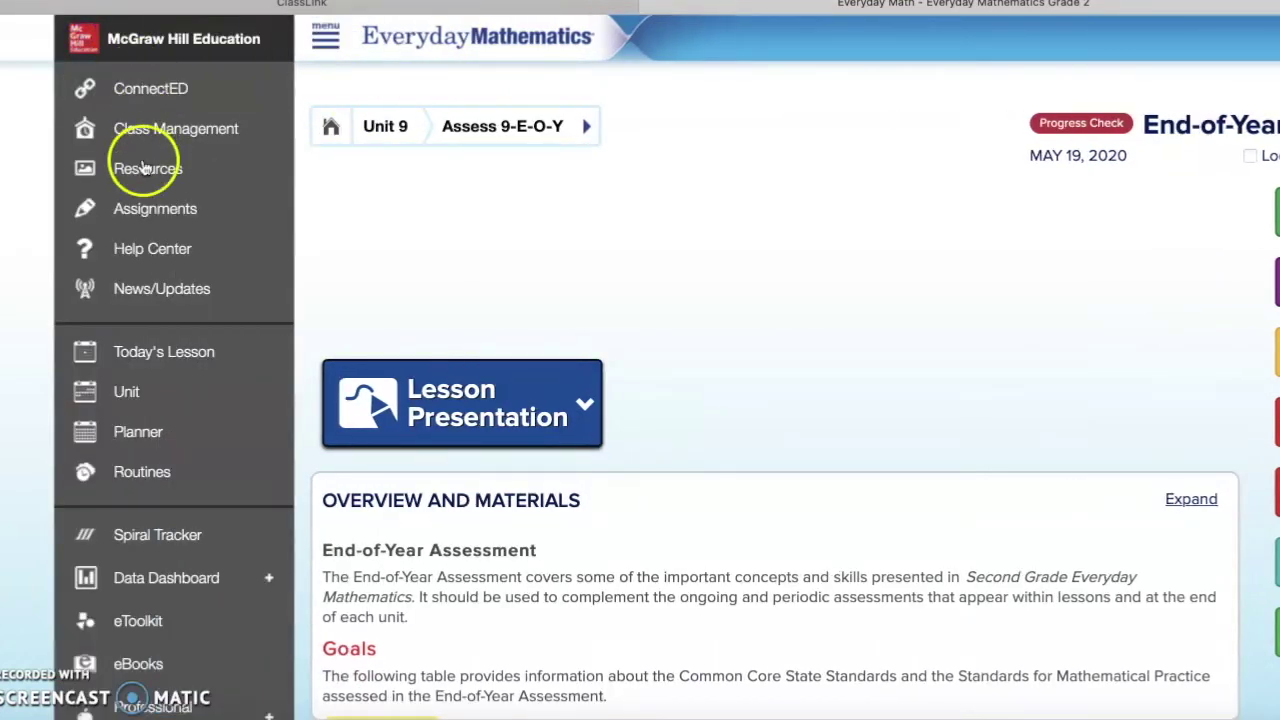
scroll(145, 172, down, 1)
scroll(145, 172, down, 3)
click(144, 176)
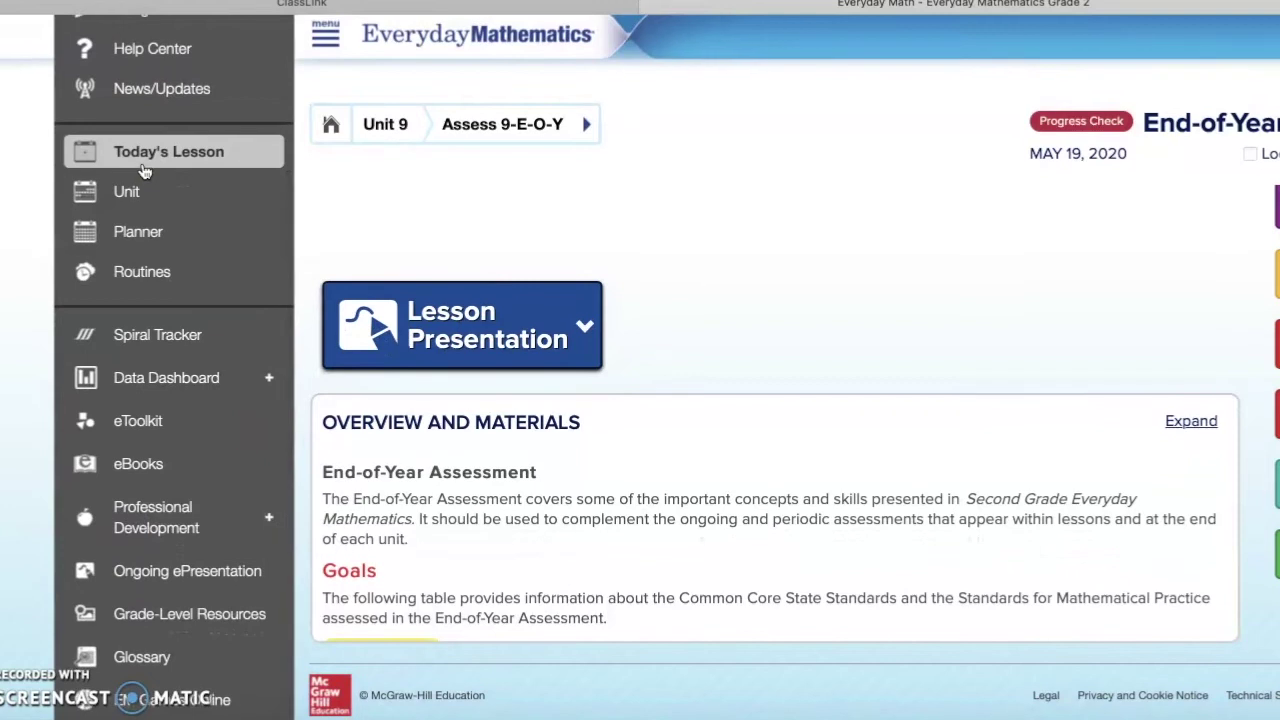
scroll(145, 172, up, 2)
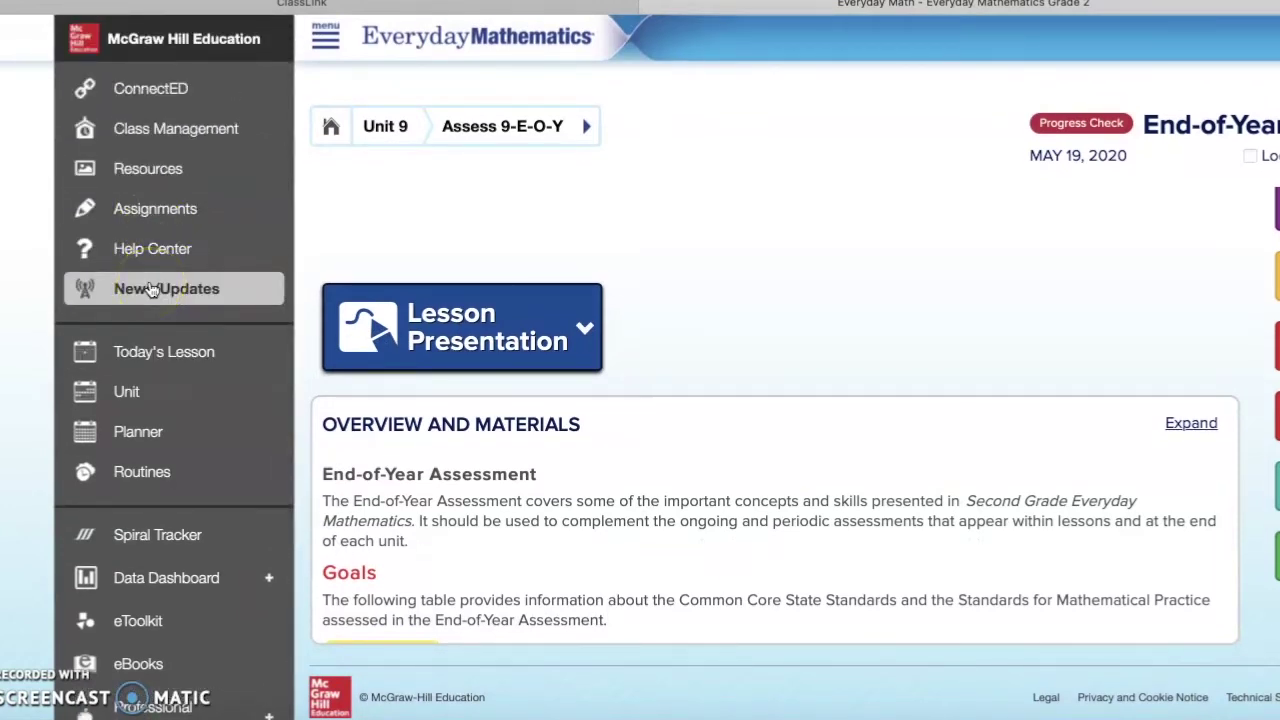
scroll(150, 298, down, 3)
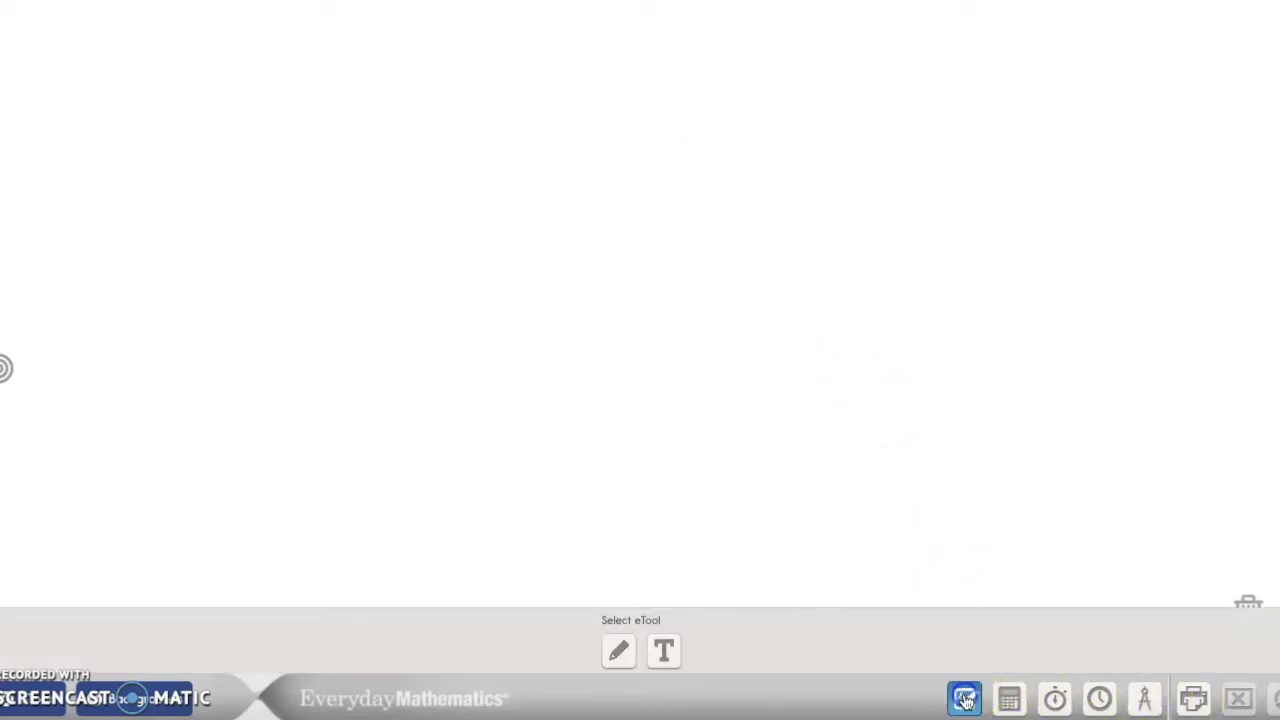
click(619, 648)
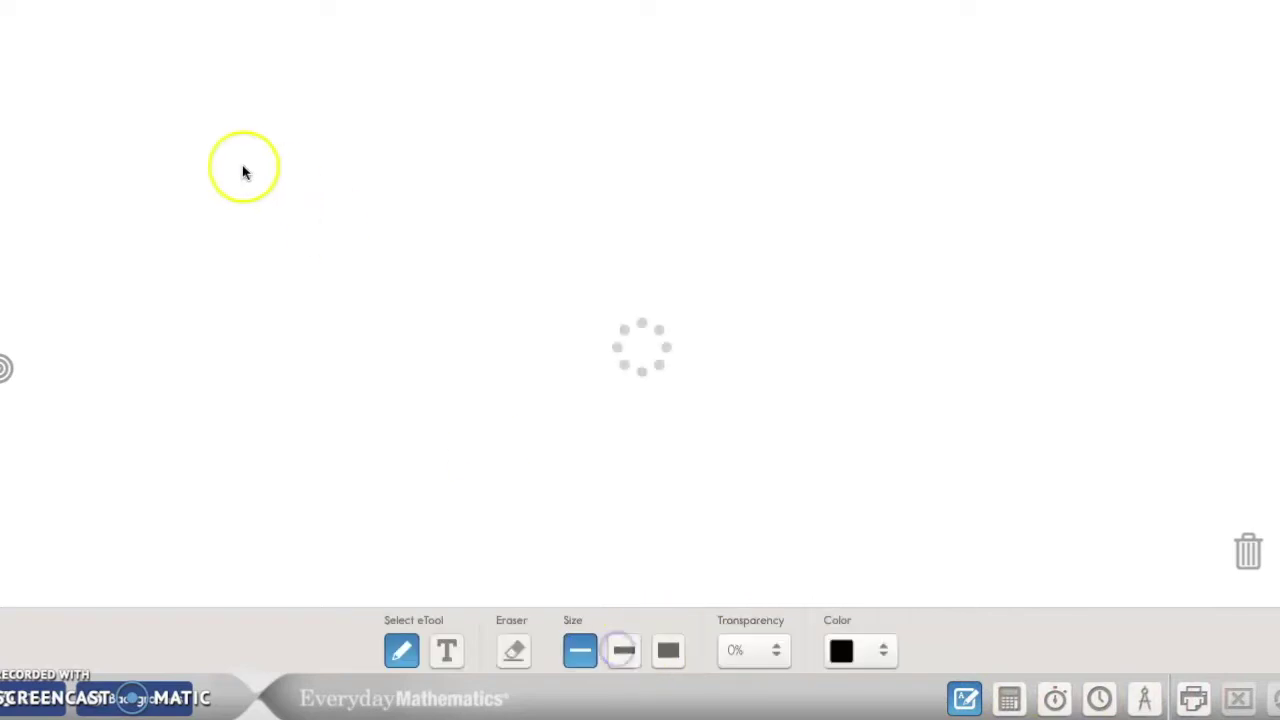
drag(151, 77, 152, 166)
click(151, 88)
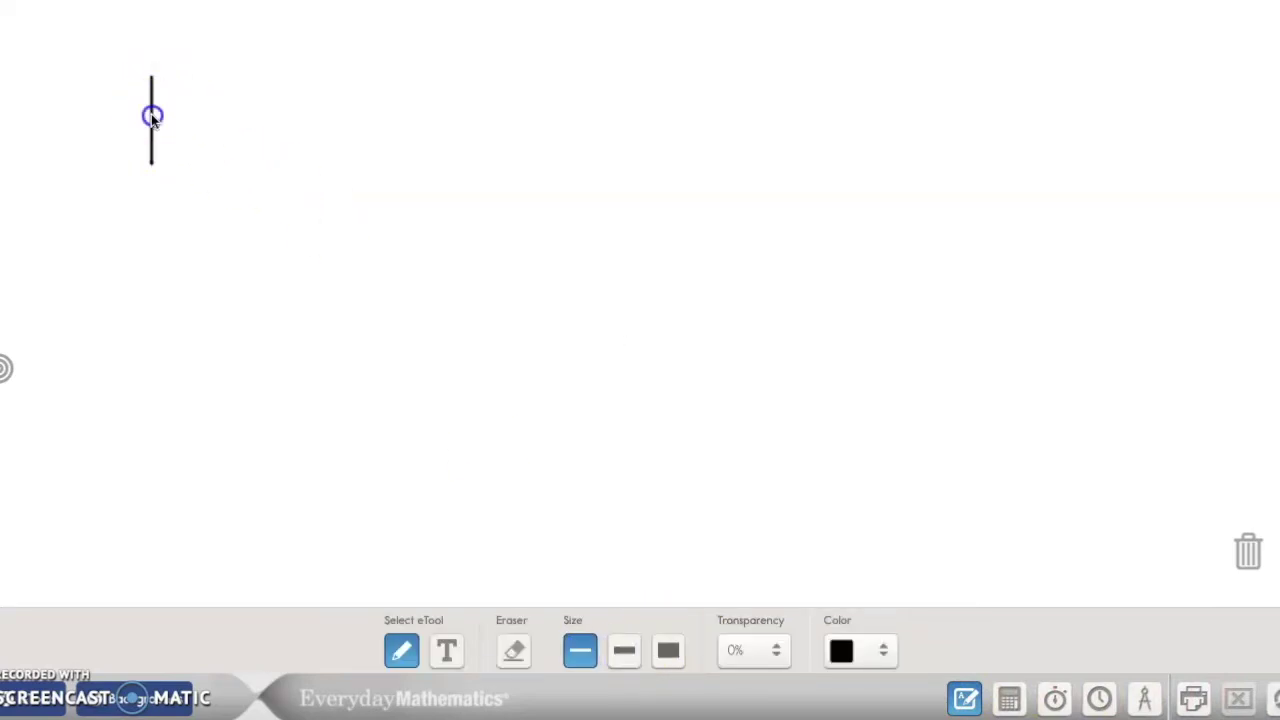
drag(188, 69, 186, 170)
click(218, 116)
click(1275, 698)
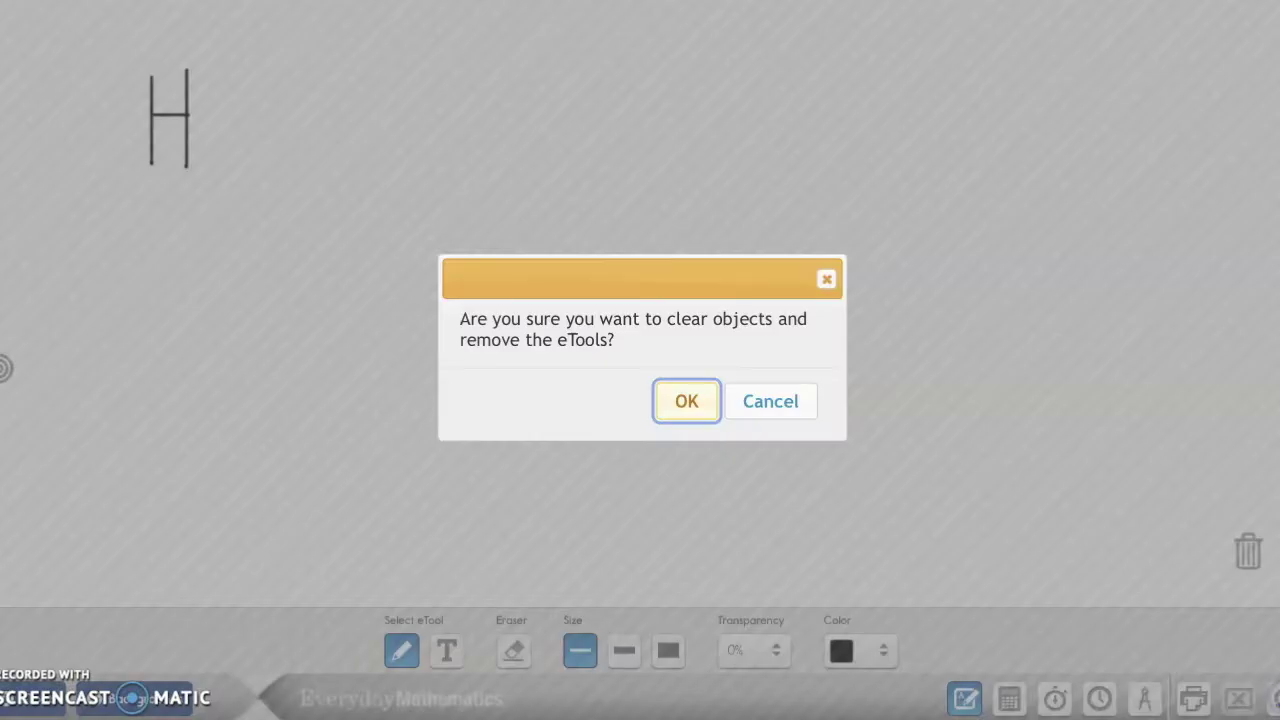
click(698, 403)
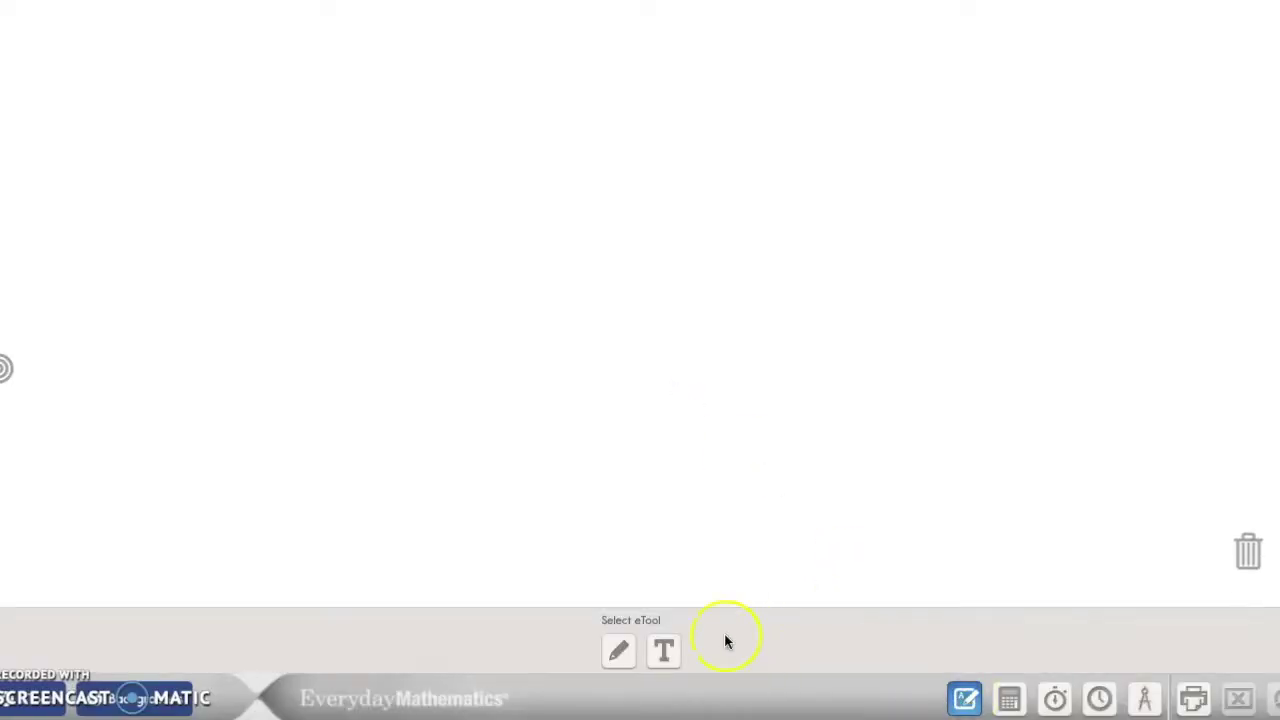
click(664, 652)
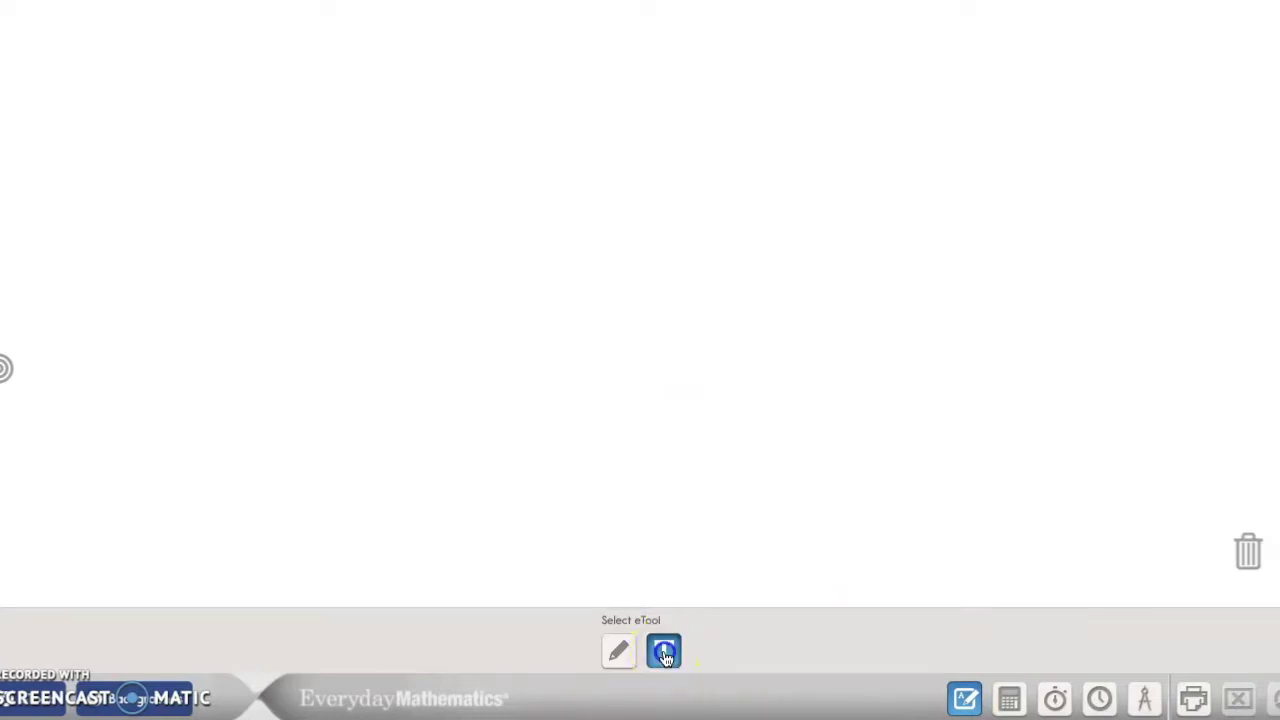
click(331, 213)
click(390, 243)
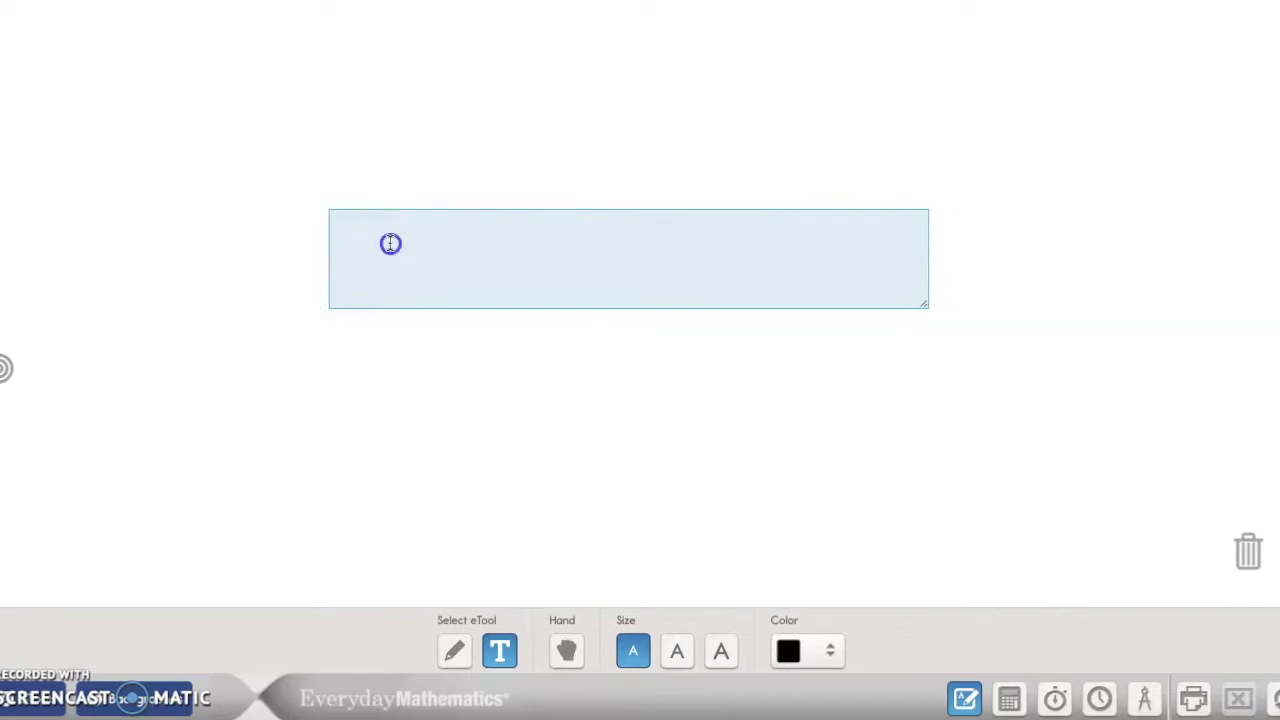
text(Hi this is math class.)
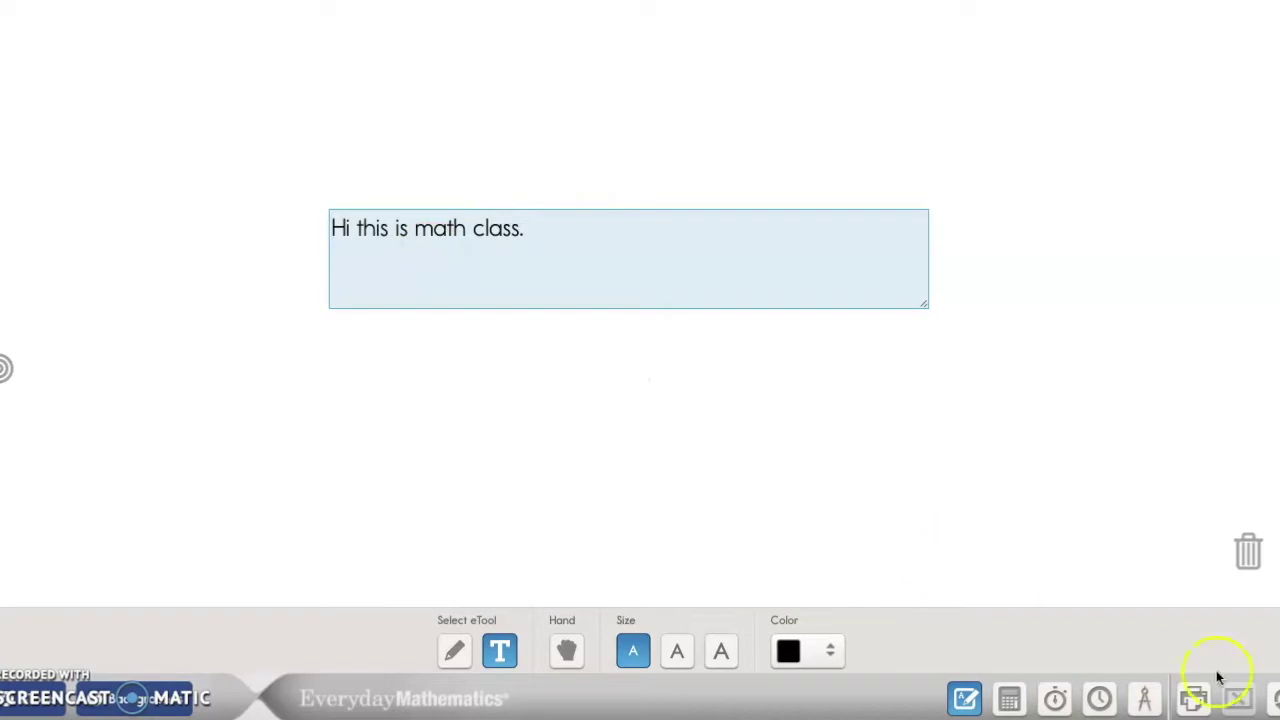
click(1274, 700)
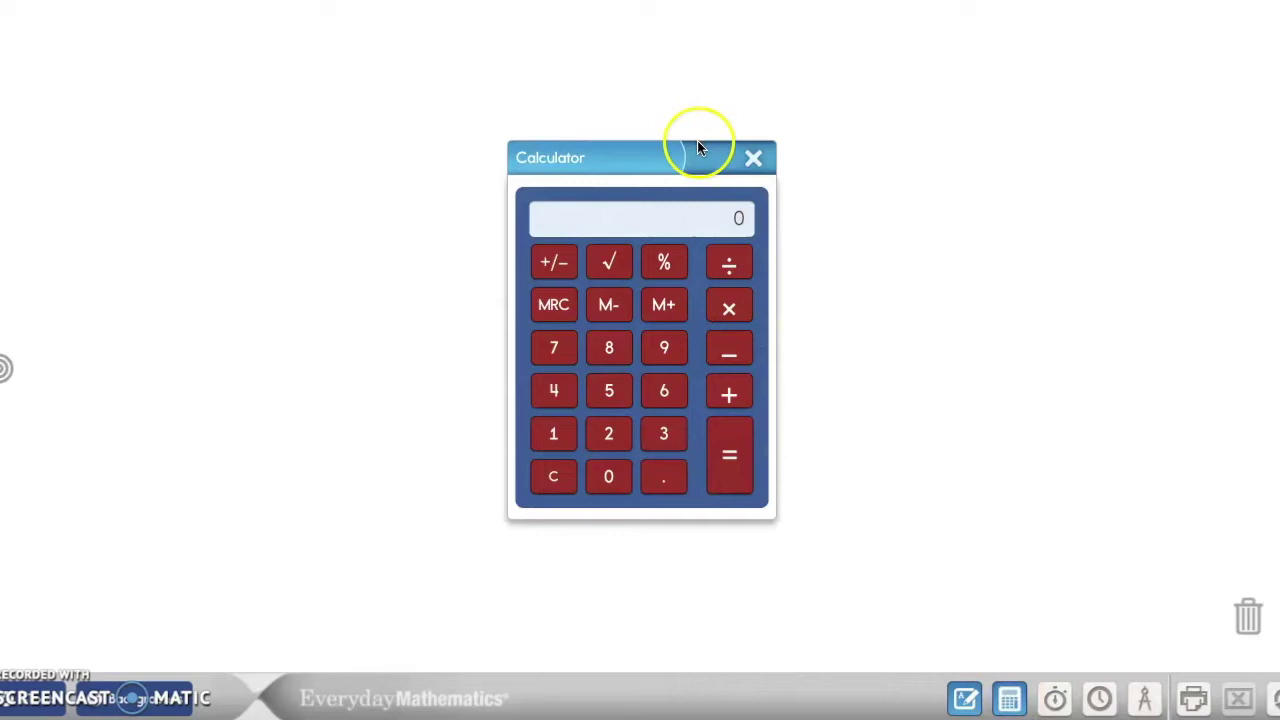
click(755, 160)
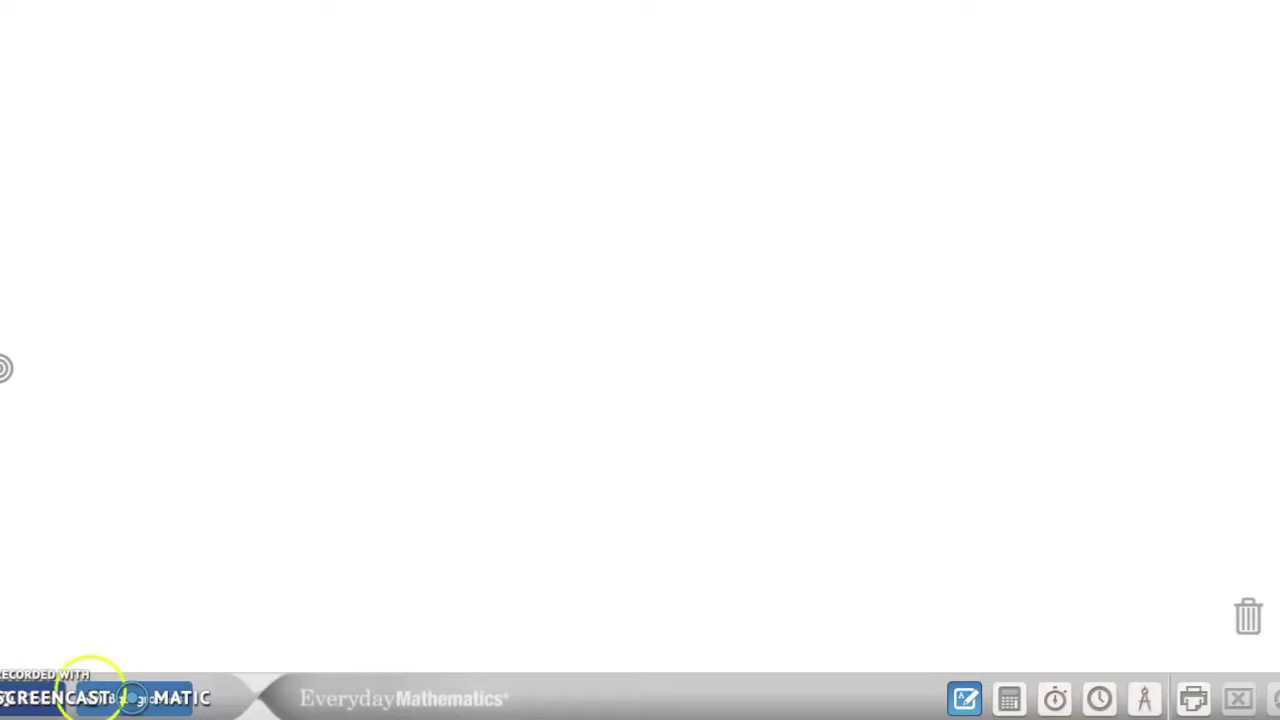
Add a Clock Face from the Grade 2 Clocks tools to the workspace.
click(134, 700)
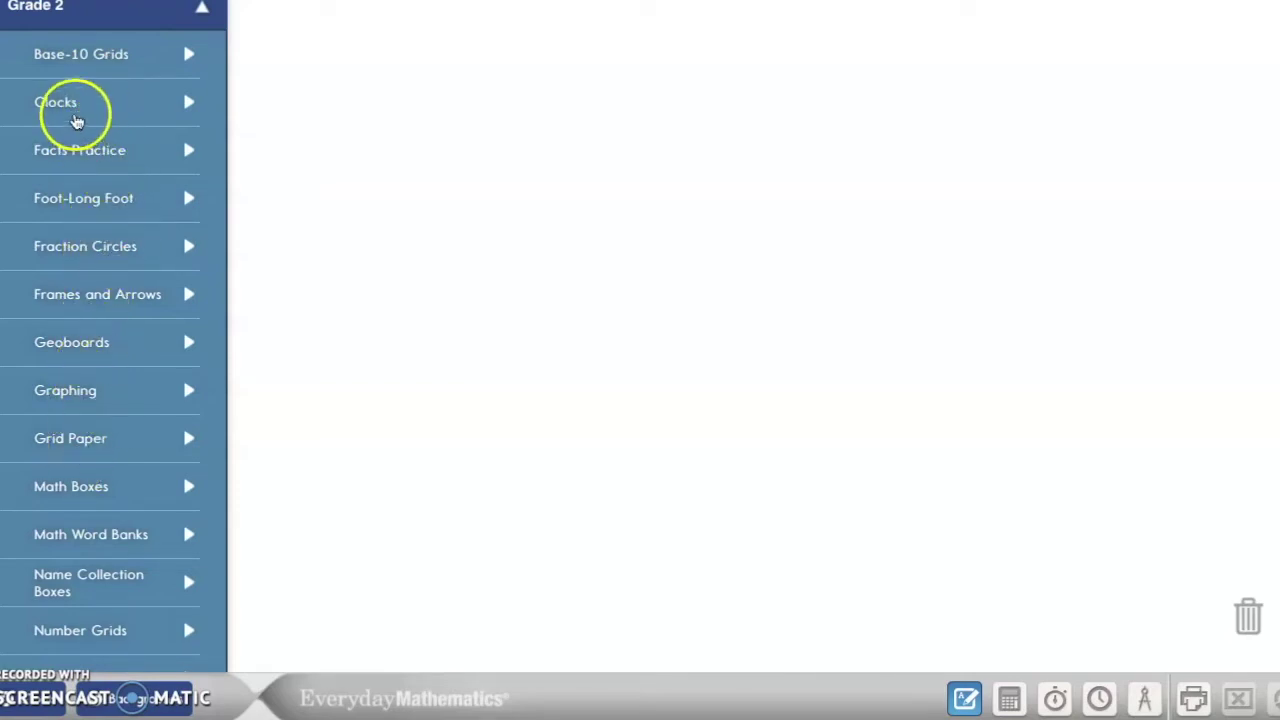
click(75, 110)
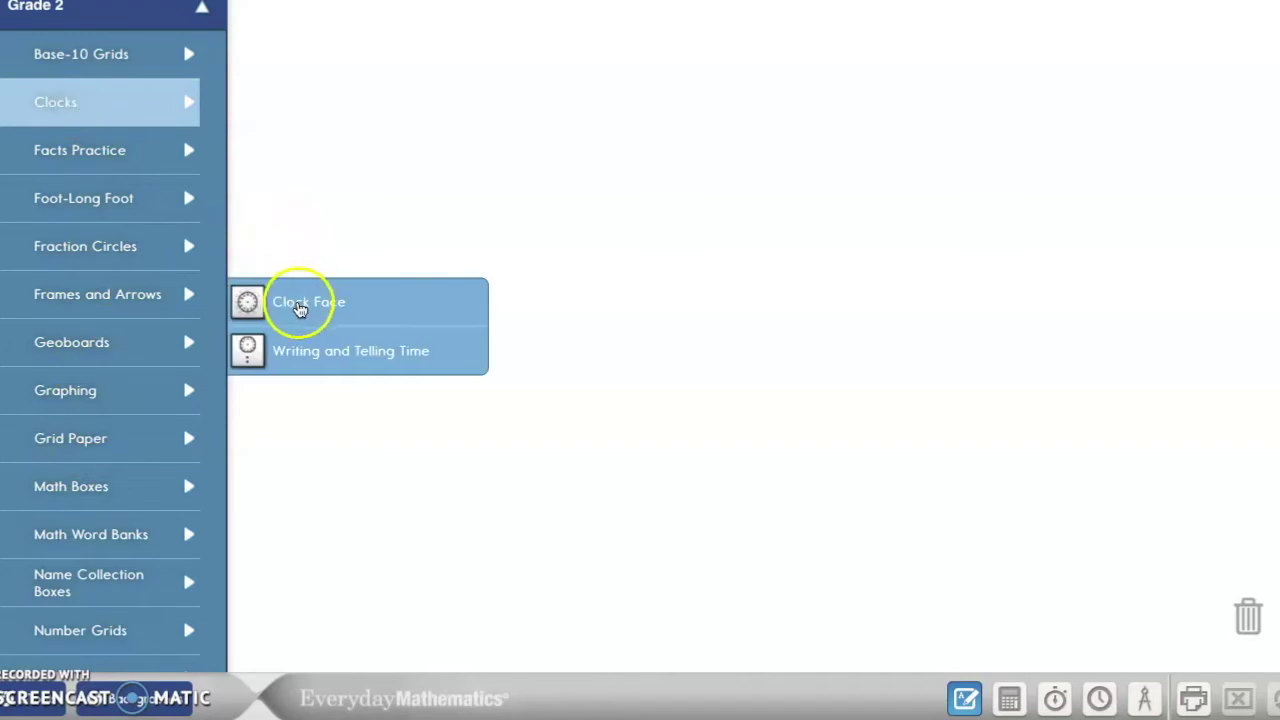
click(299, 309)
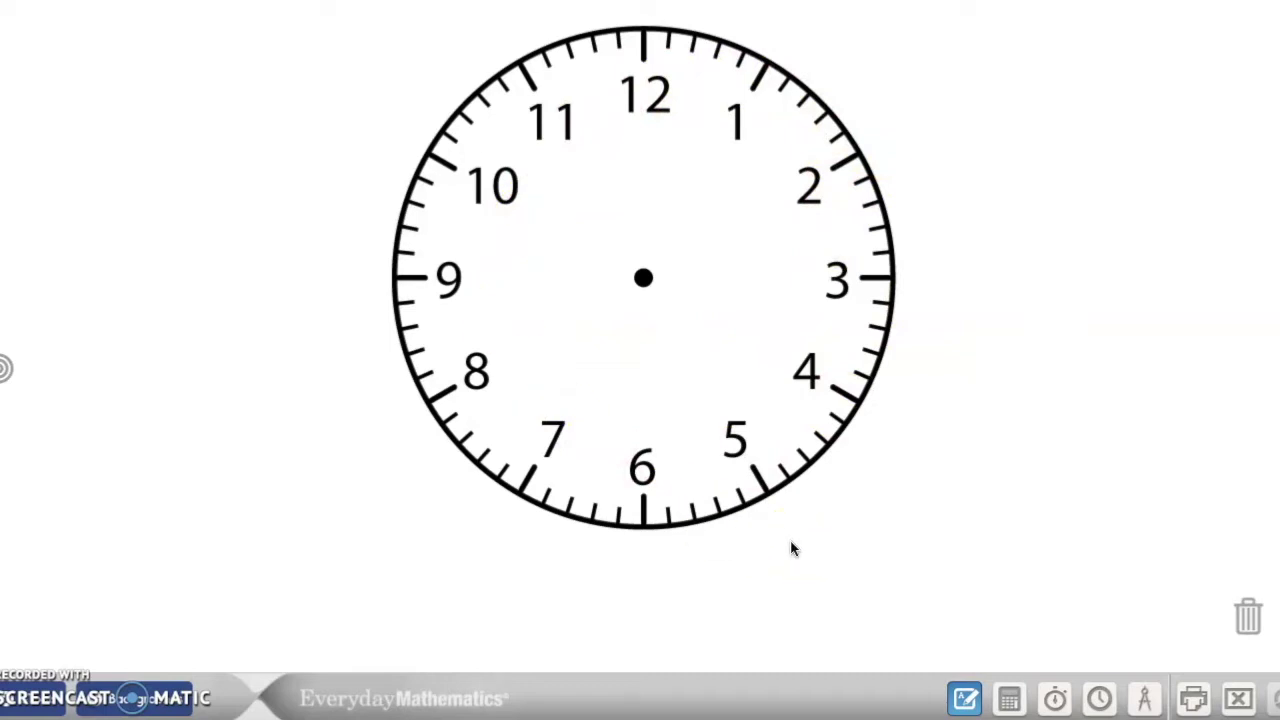
Draw 2 o'clock hands on the clock, then clear the clock face and all drawings.
click(965, 700)
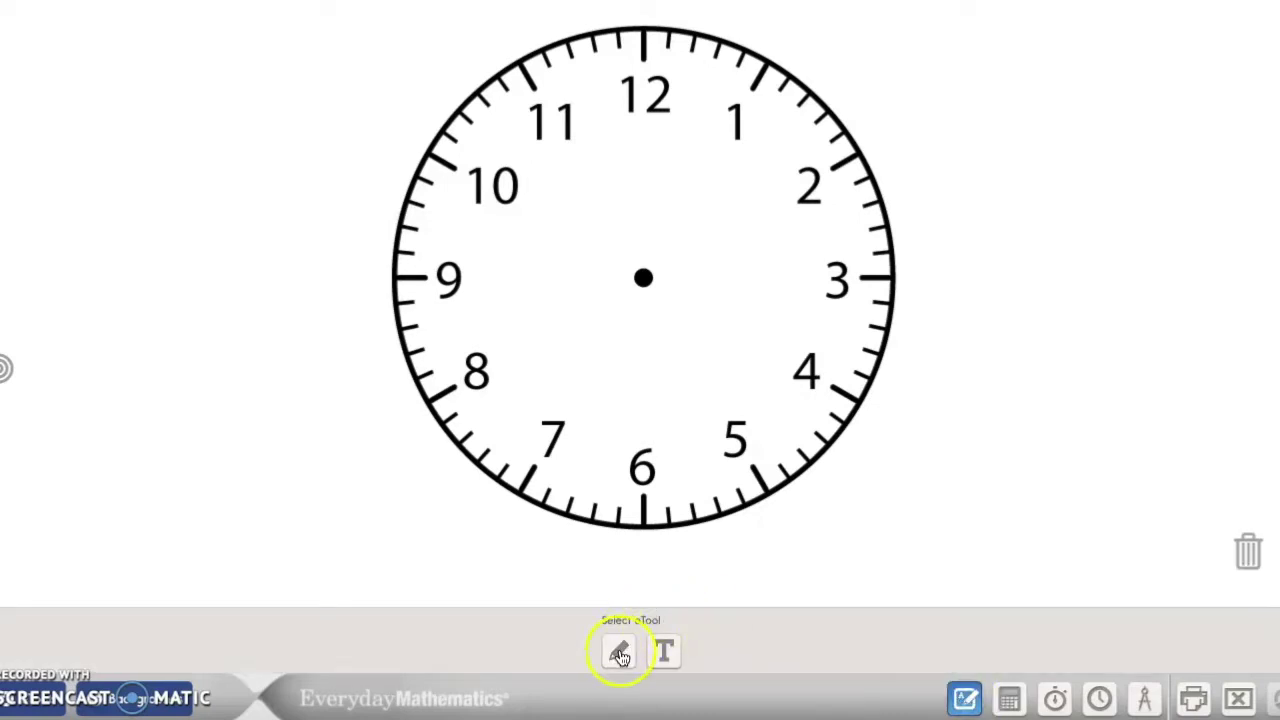
mouse_move(643, 277)
mouse_down()
mouse_move(725, 228)
mouse_move(643, 272)
mouse_move(643, 125)
mouse_up()
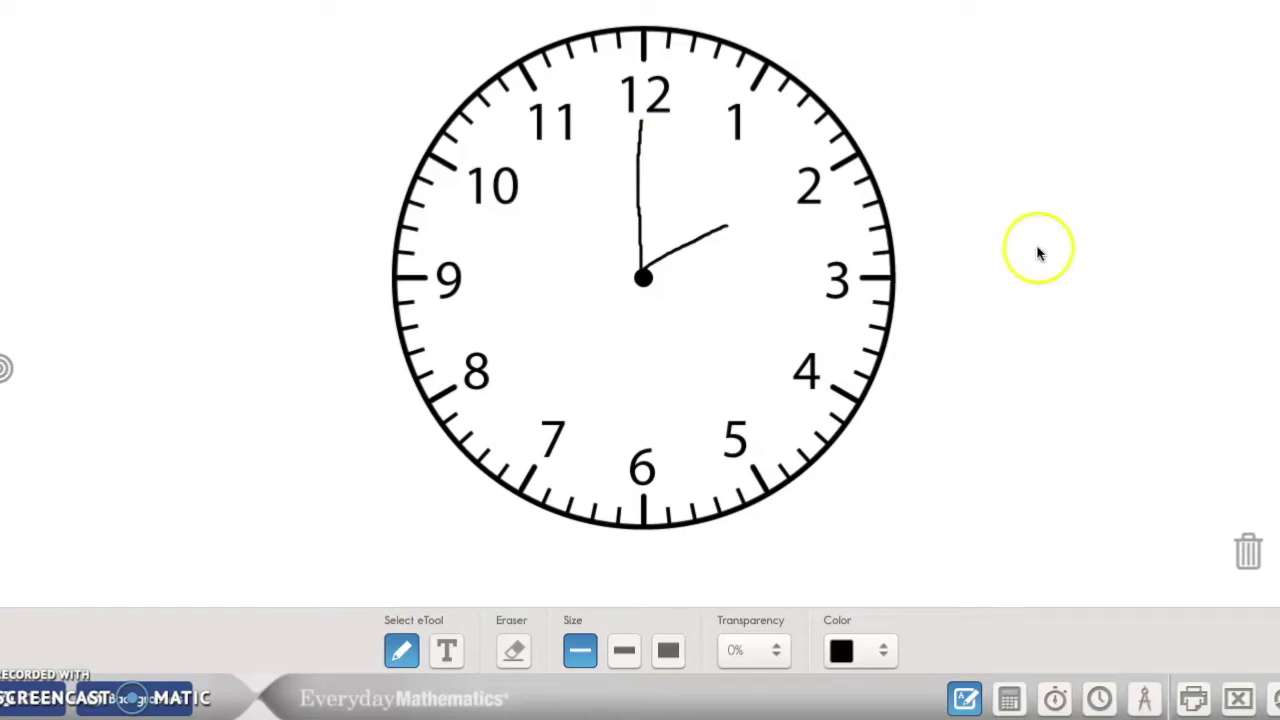
click(1238, 700)
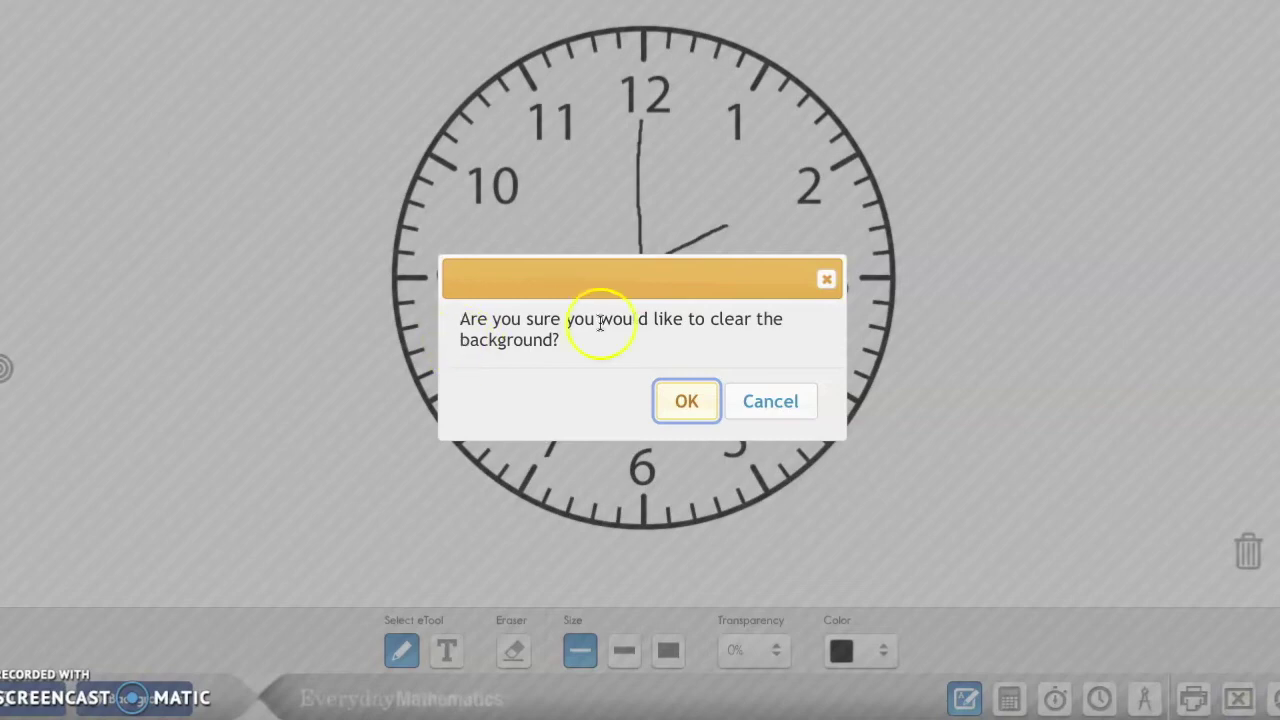
click(687, 405)
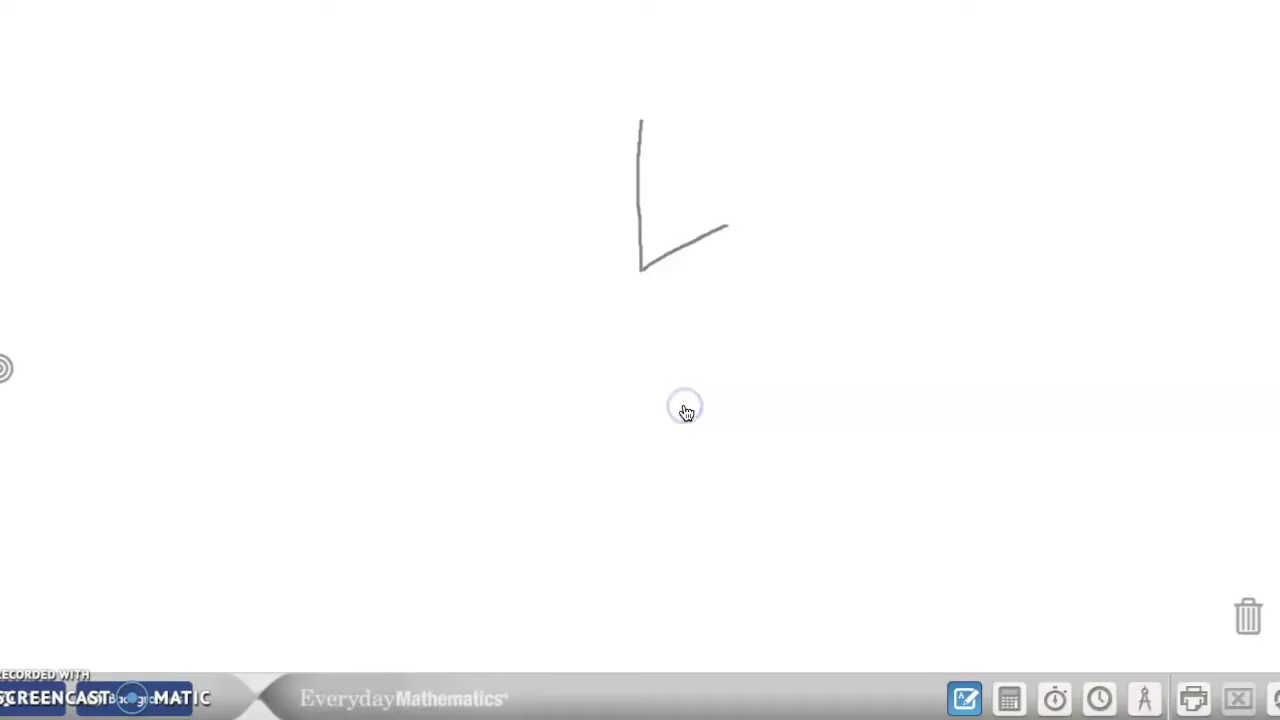
click(1274, 700)
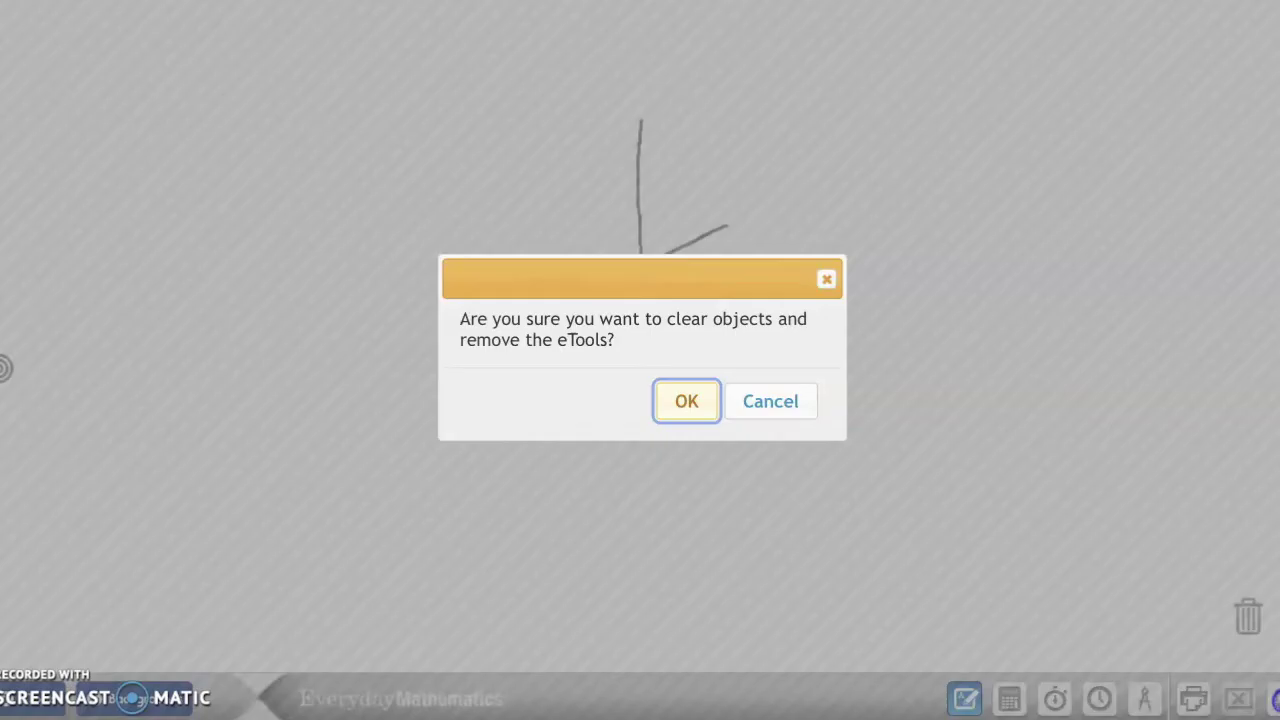
click(687, 403)
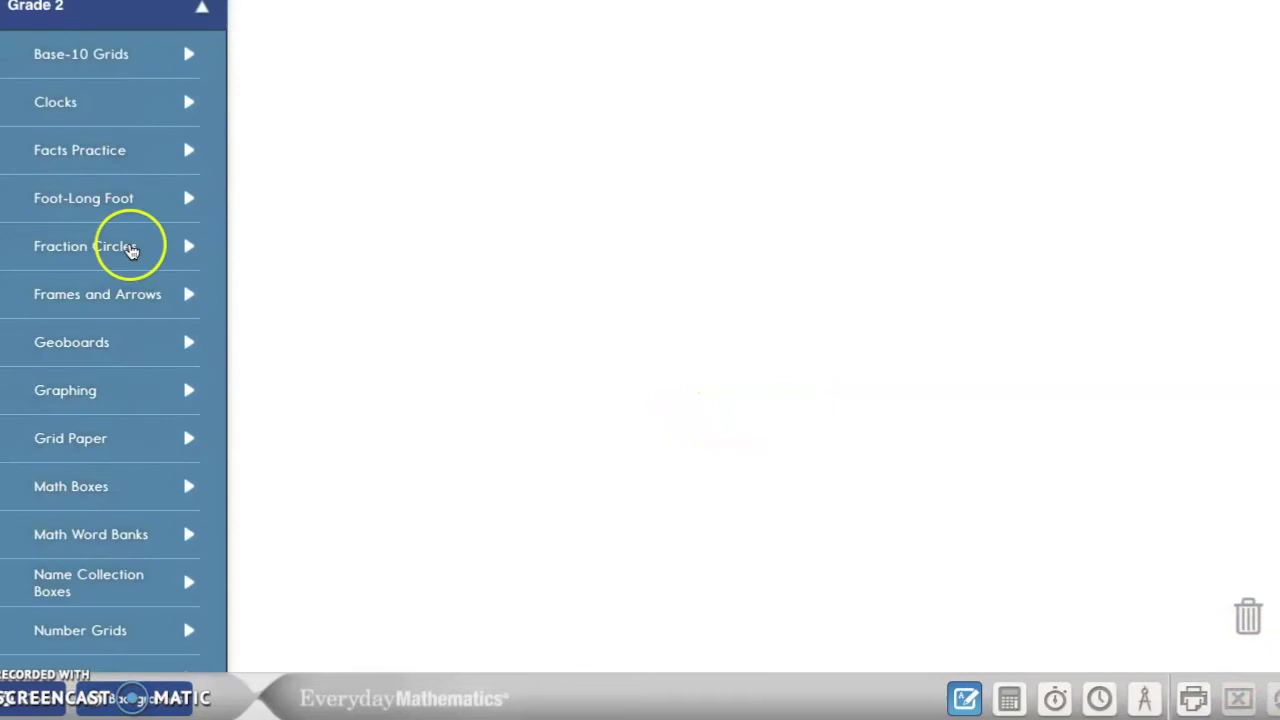
Load the Frames and Arrows 1 diagram with a Rule box and four pentagon frames.
scroll(130, 250, down, 6)
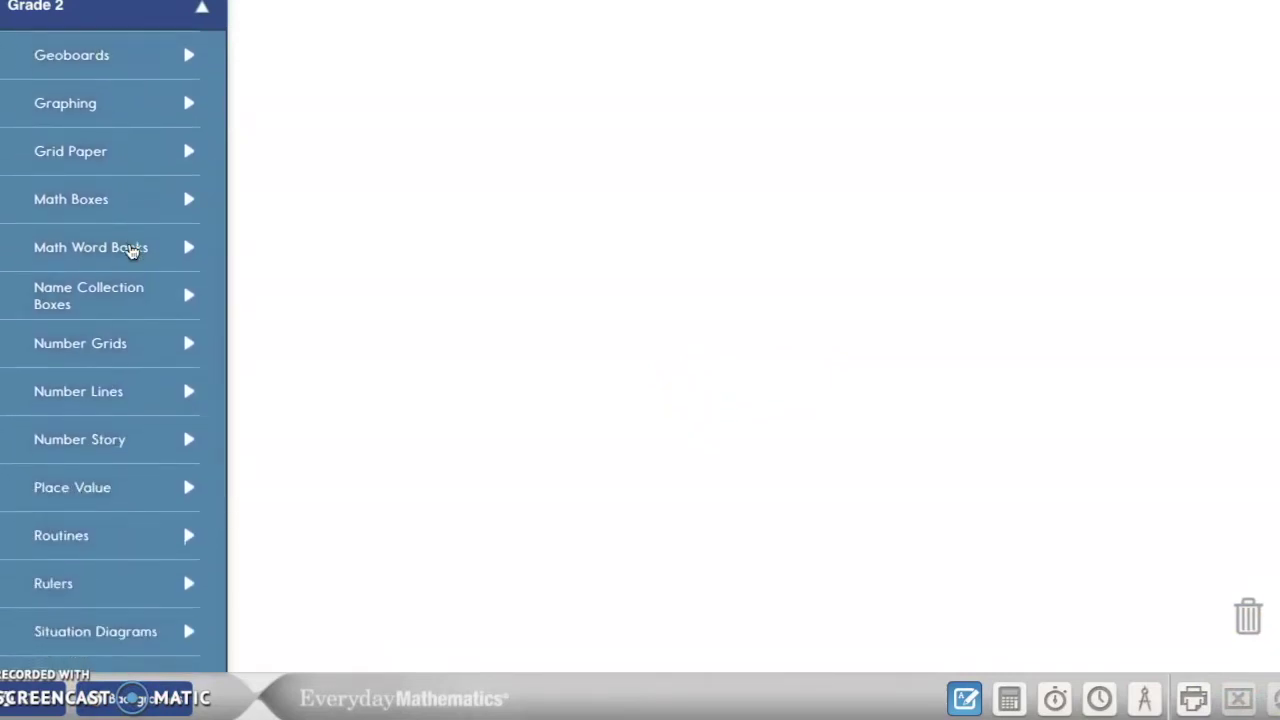
scroll(130, 250, down, 3)
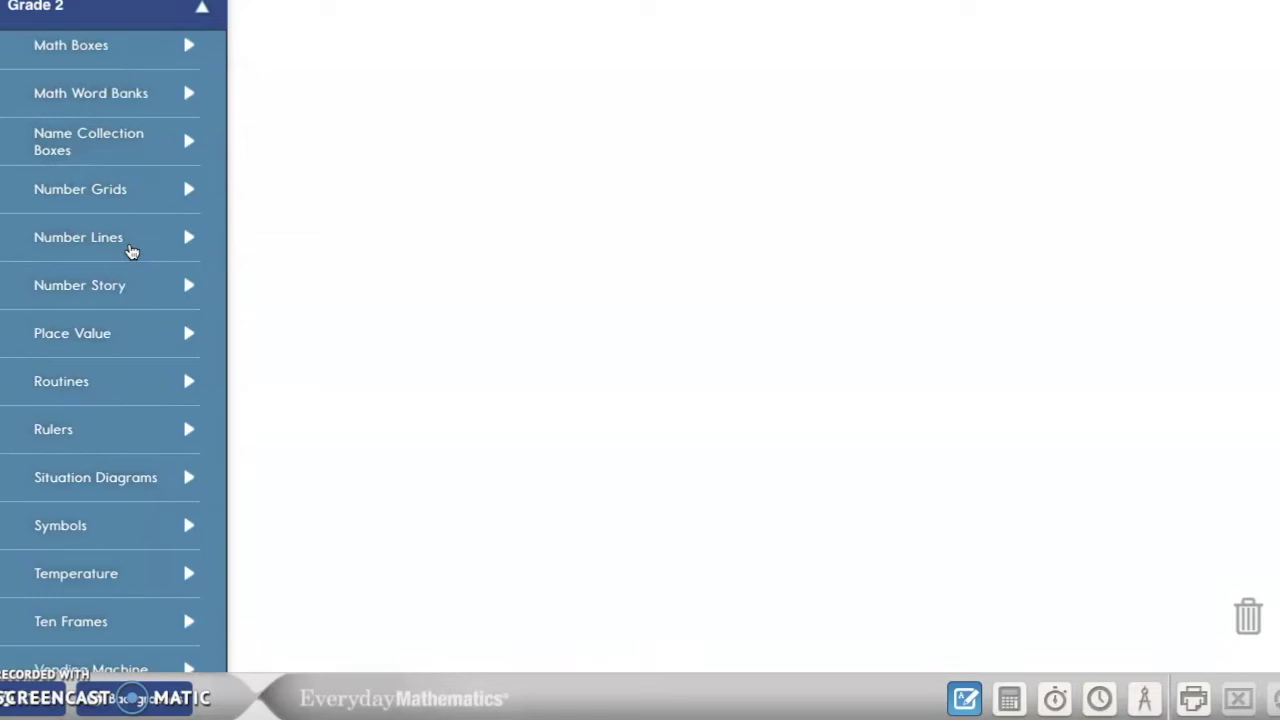
scroll(130, 250, down, 1)
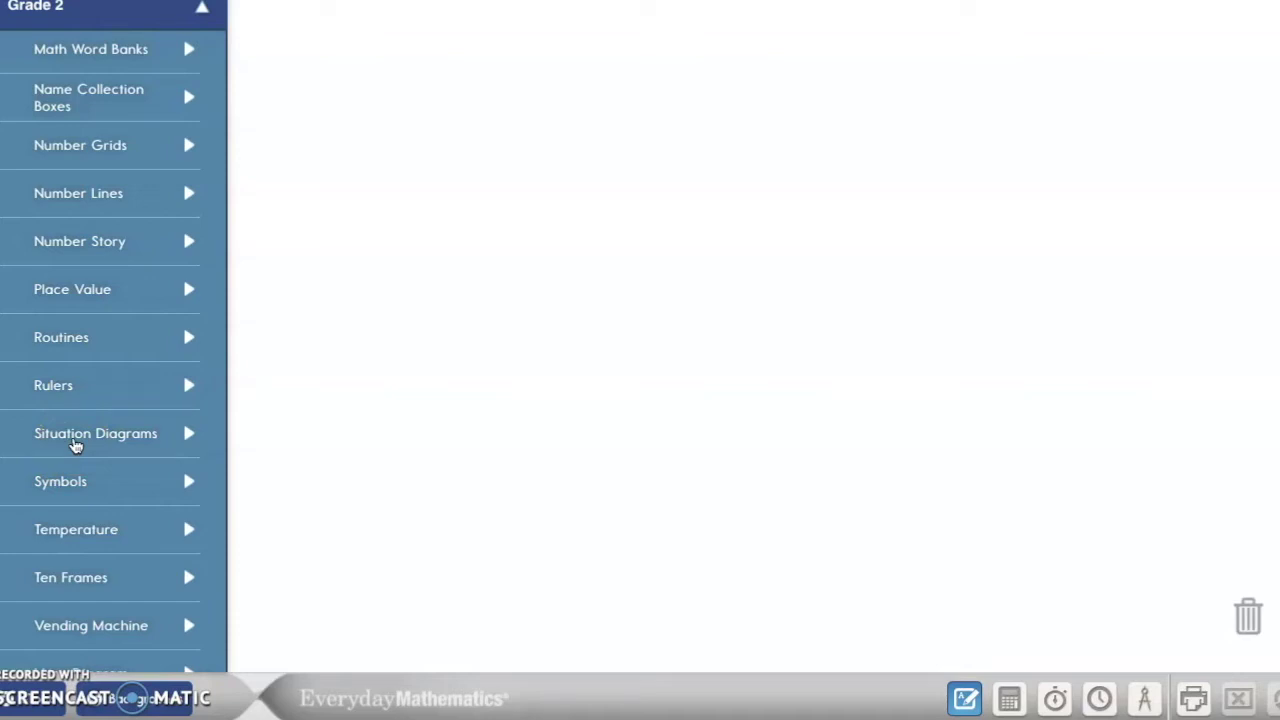
scroll(166, 371, up, 5)
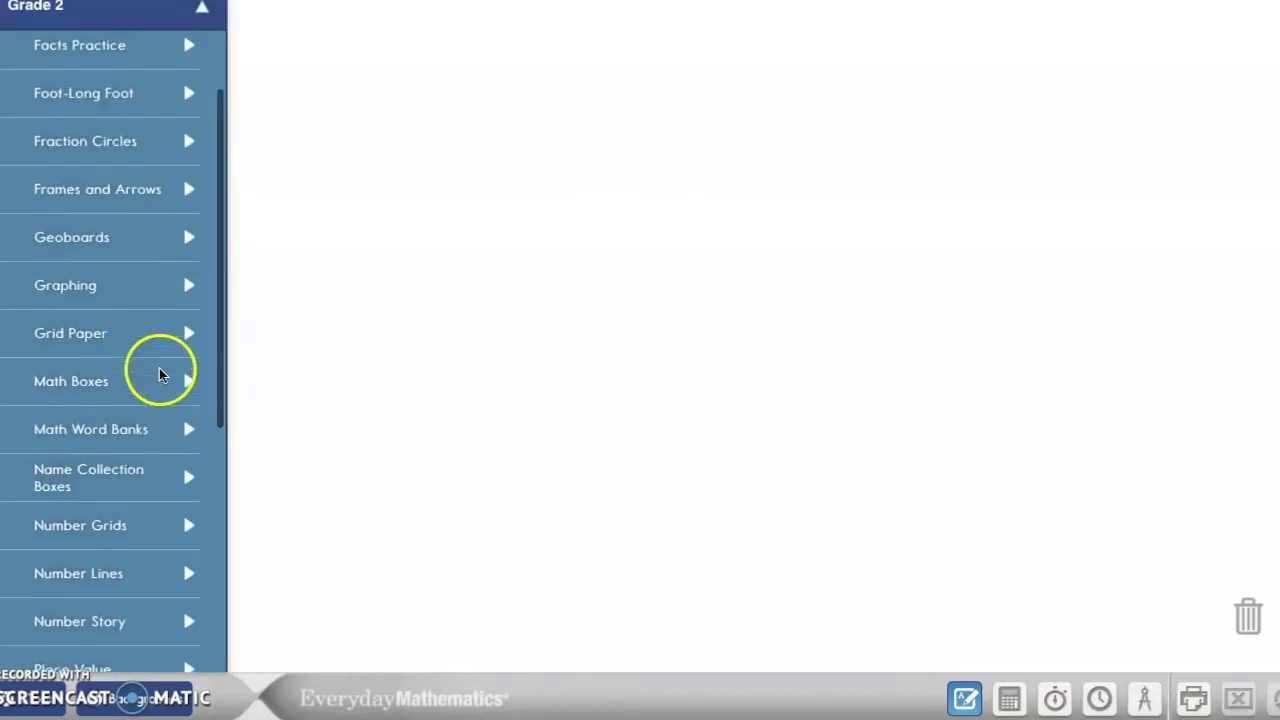
scroll(159, 375, up, 2)
click(100, 291)
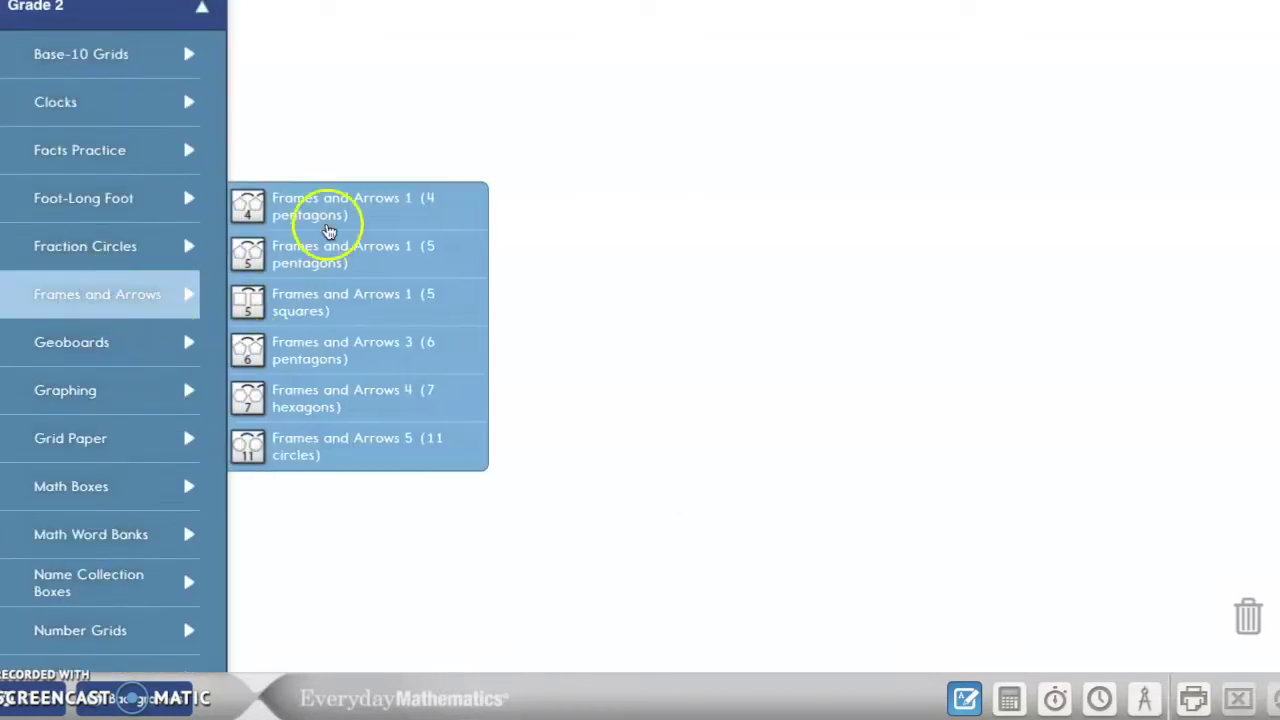
click(337, 196)
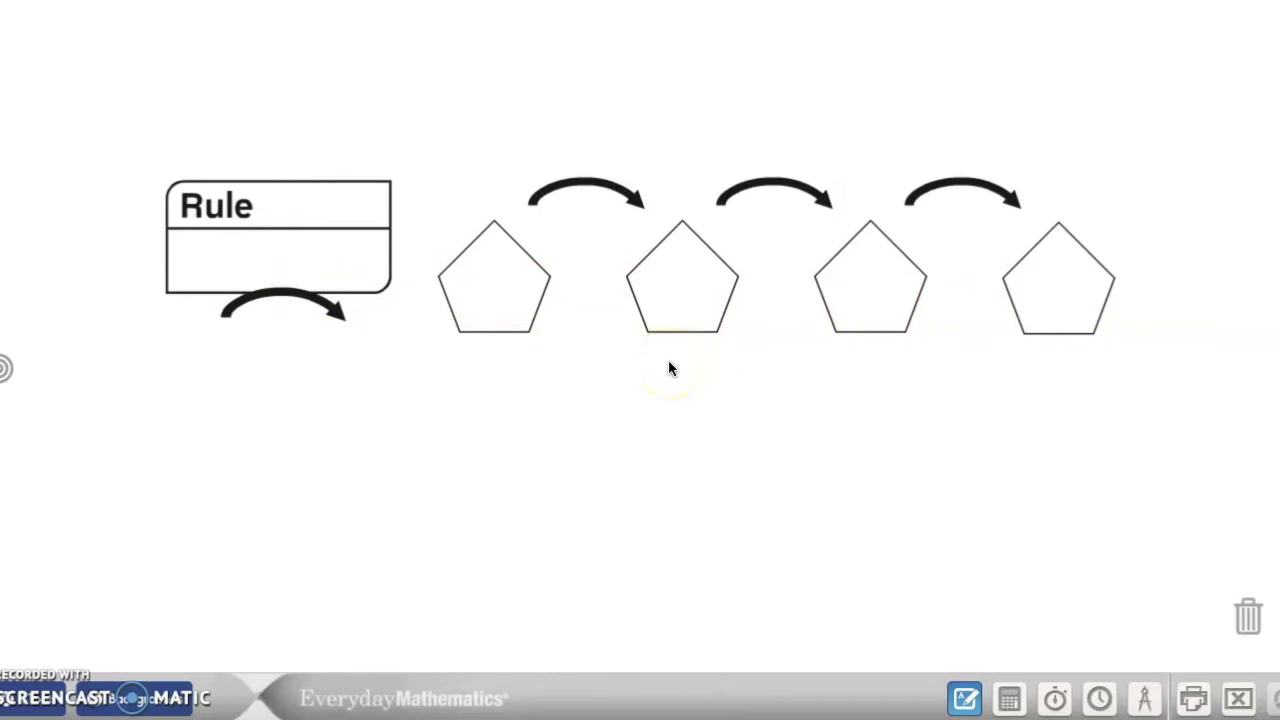
click(130, 698)
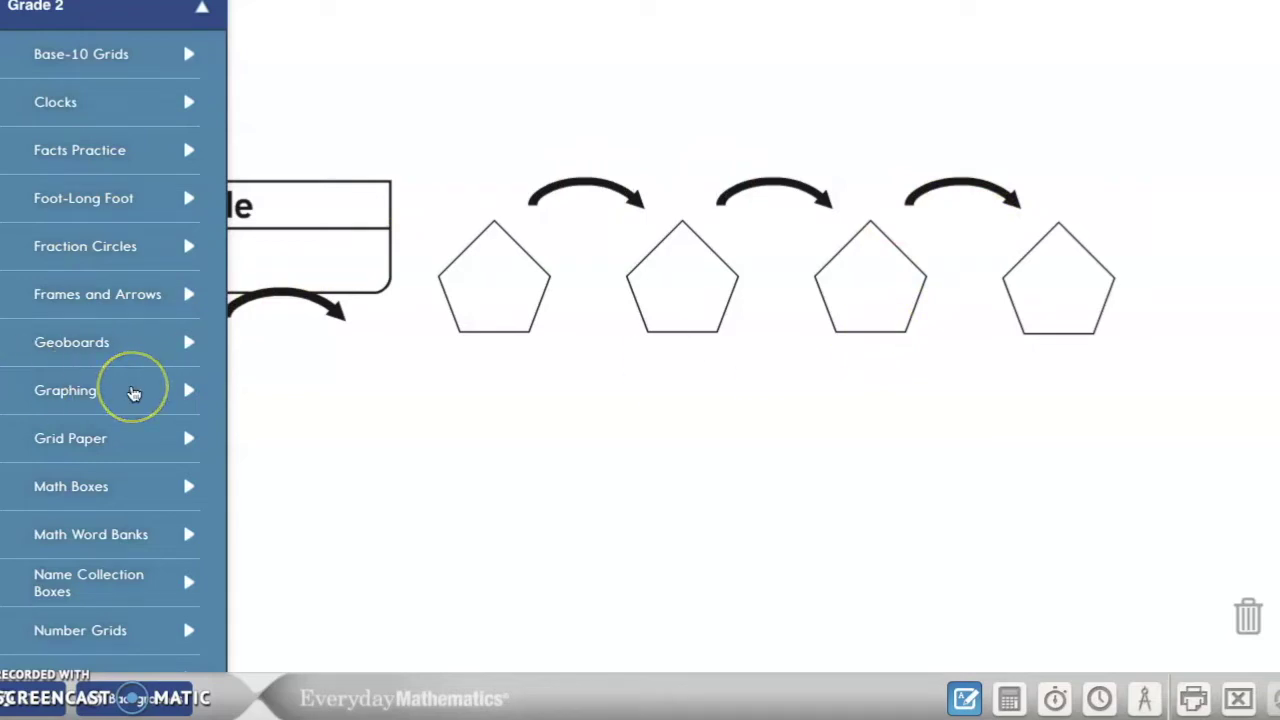
Open the Start–Change–End situation diagram, then clear it from the canvas.
scroll(133, 393, down, 2)
scroll(133, 393, down, 6)
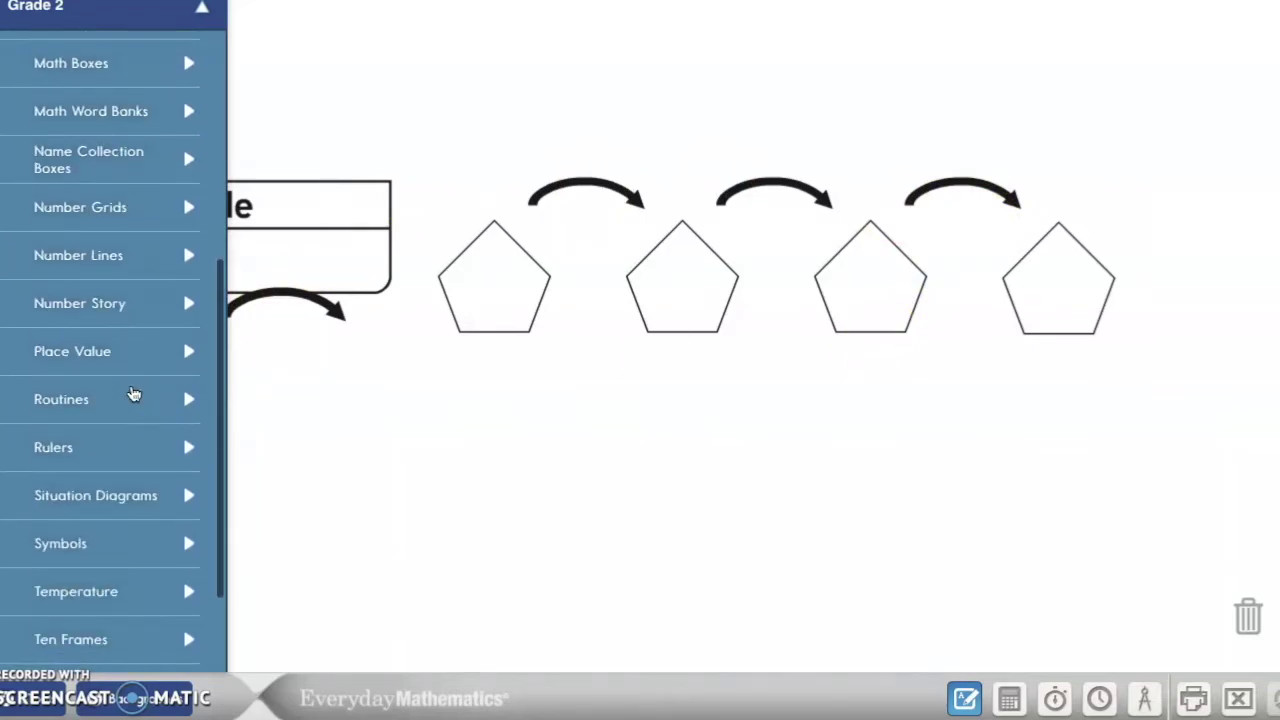
scroll(133, 393, down, 1)
click(109, 434)
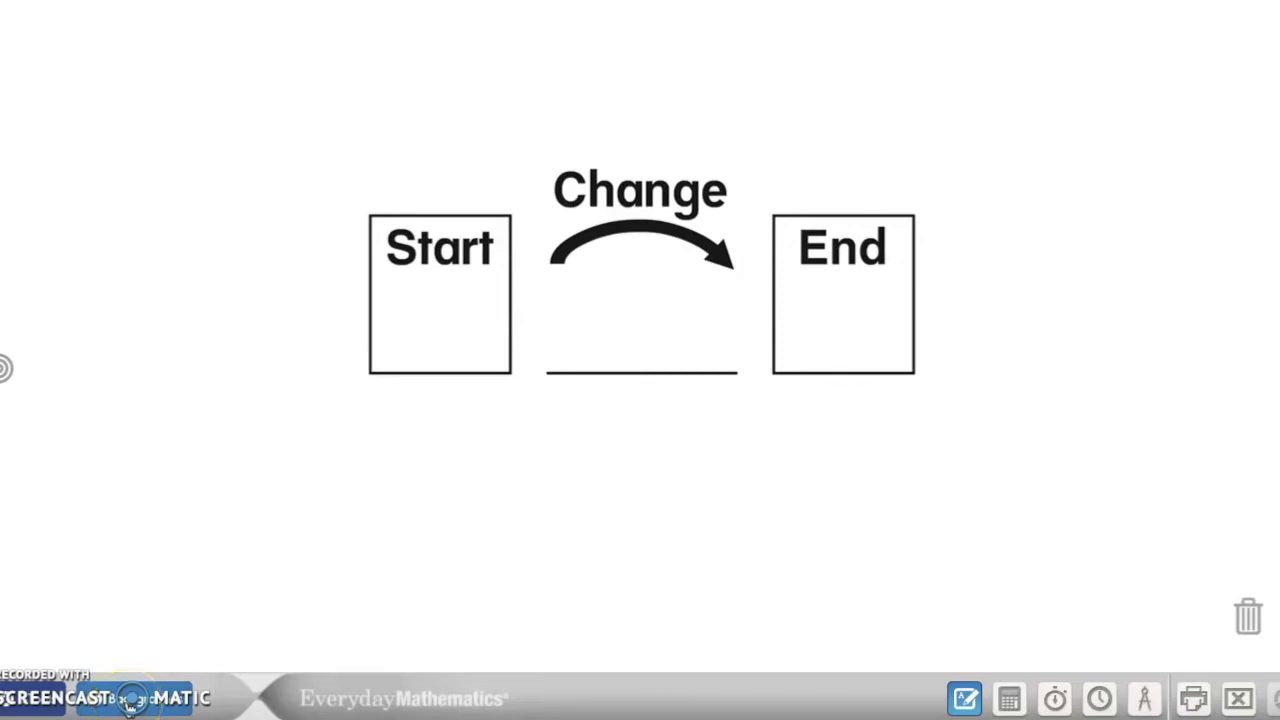
click(1238, 698)
click(672, 405)
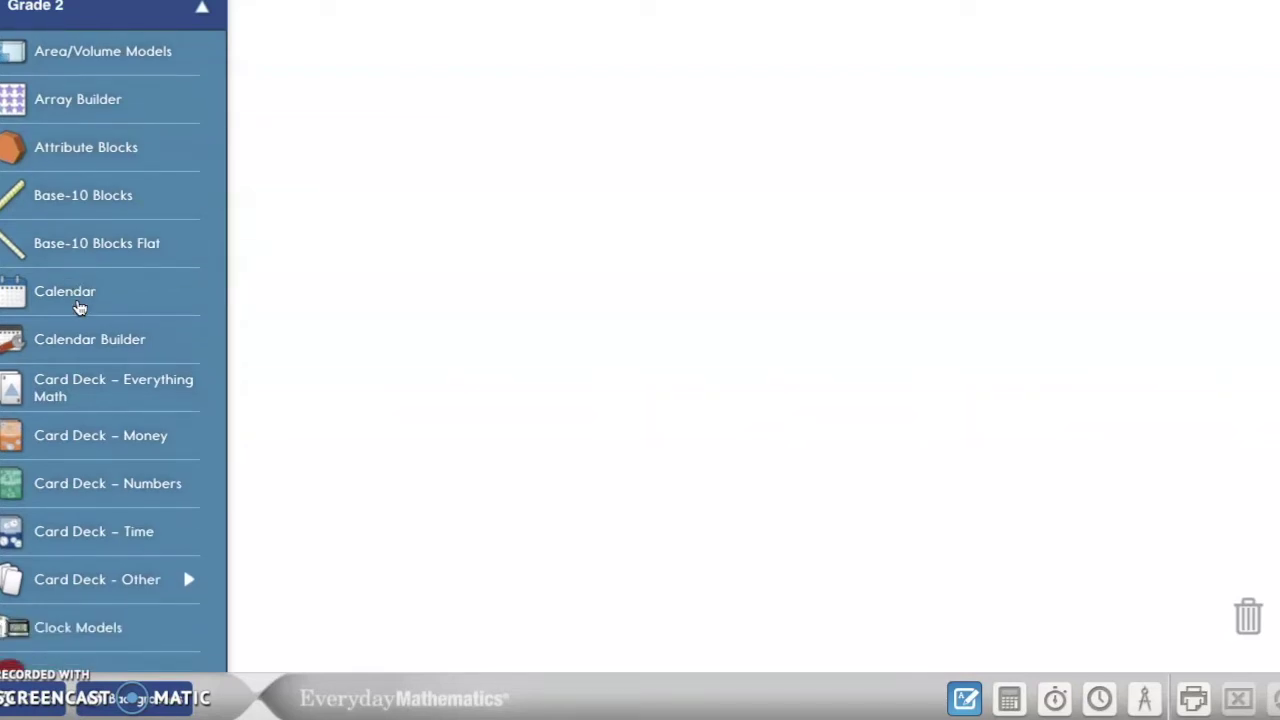
Open the Counters tool offering coloured counters, bears and a cube.
scroll(80, 307, down, 5)
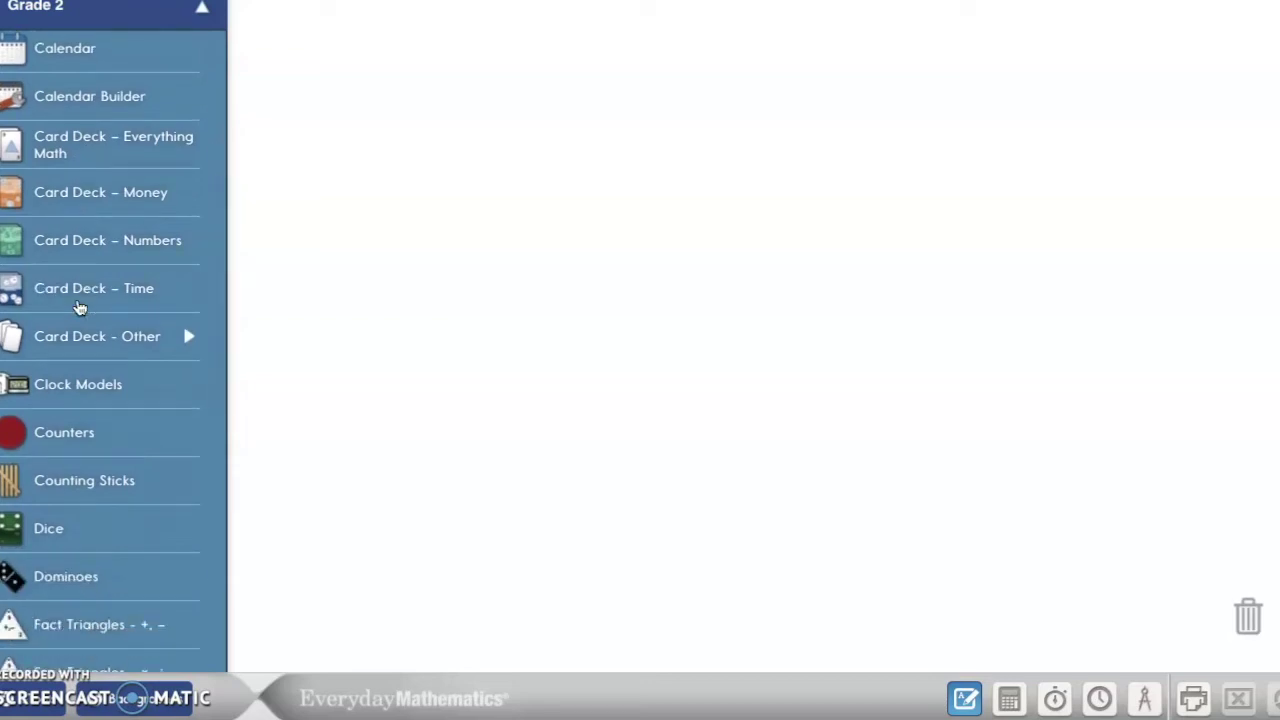
scroll(80, 307, down, 1)
click(62, 393)
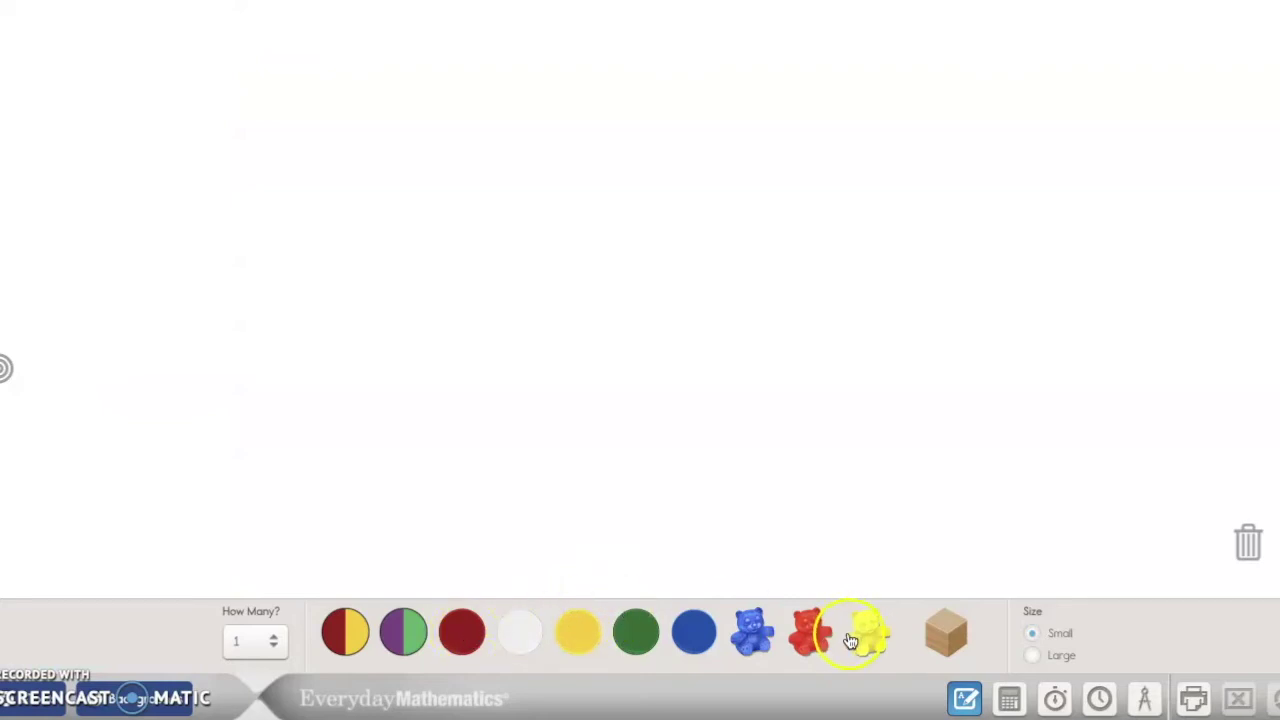
Drag nine red bear counters from the Counters toolbar onto the workspace.
drag(810, 640, 320, 230)
drag(811, 640, 395, 132)
drag(826, 620, 465, 205)
drag(825, 638, 465, 352)
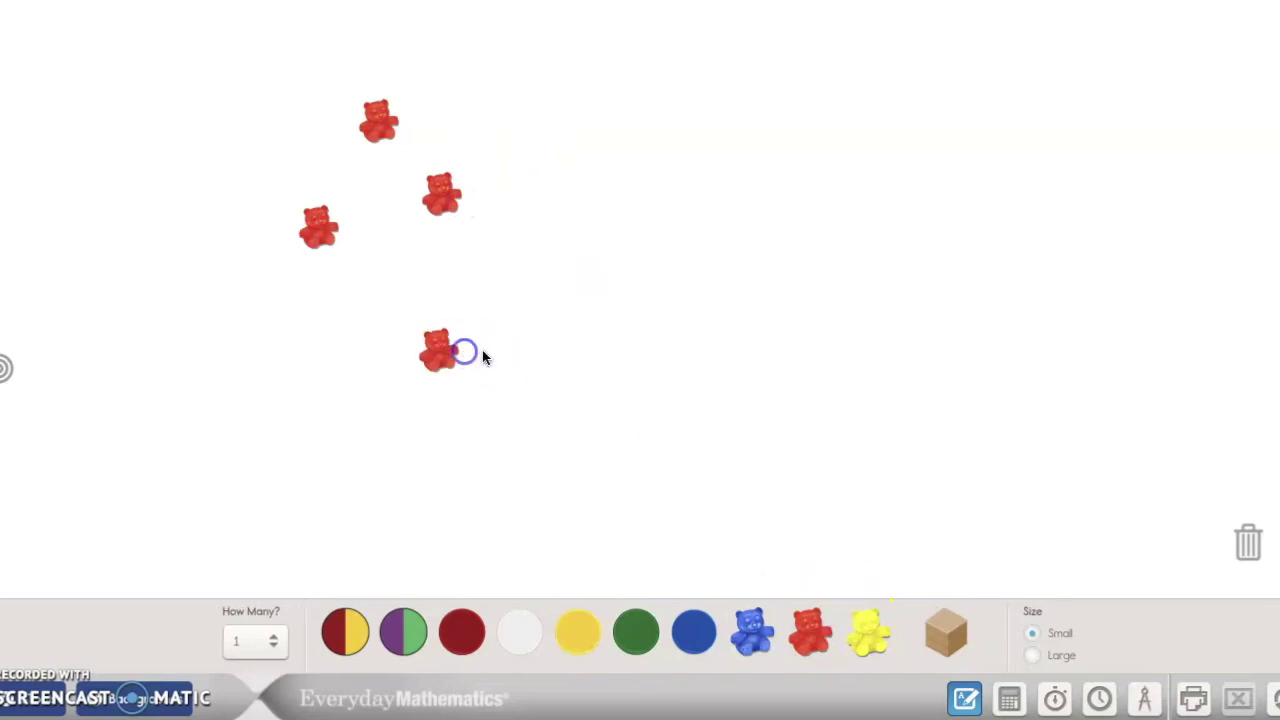
drag(811, 640, 634, 337)
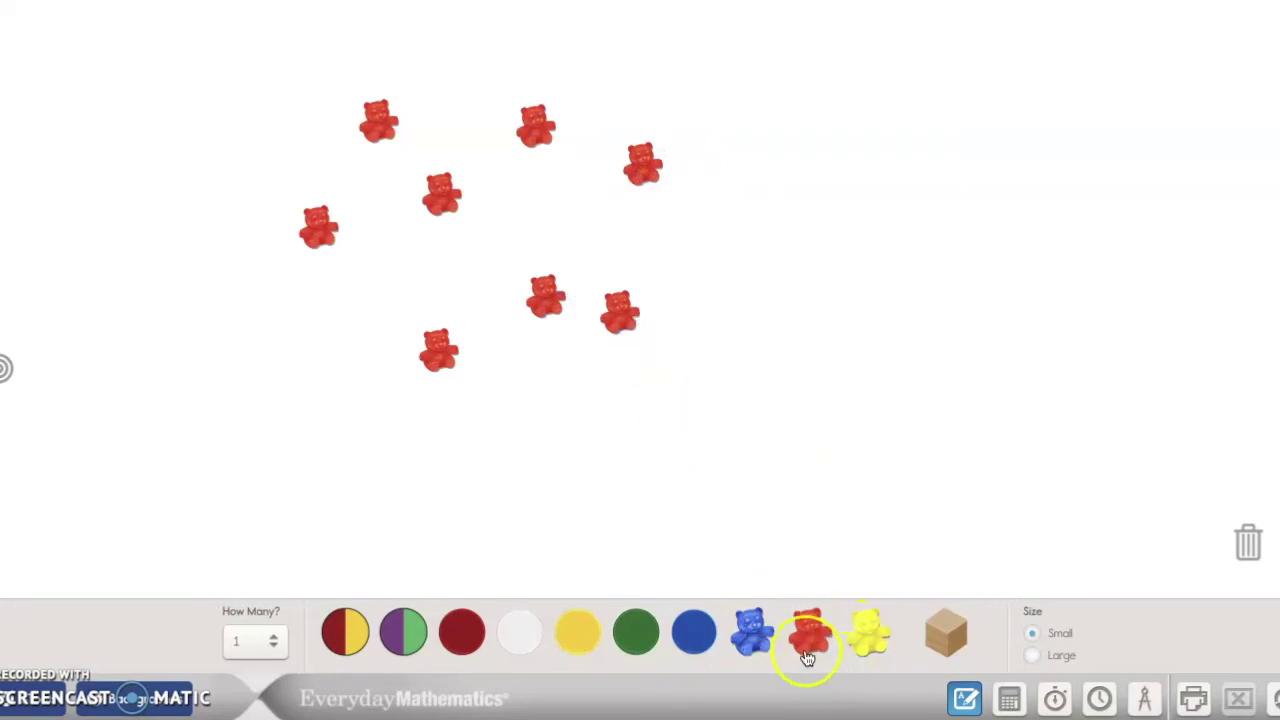
drag(806, 645, 760, 295)
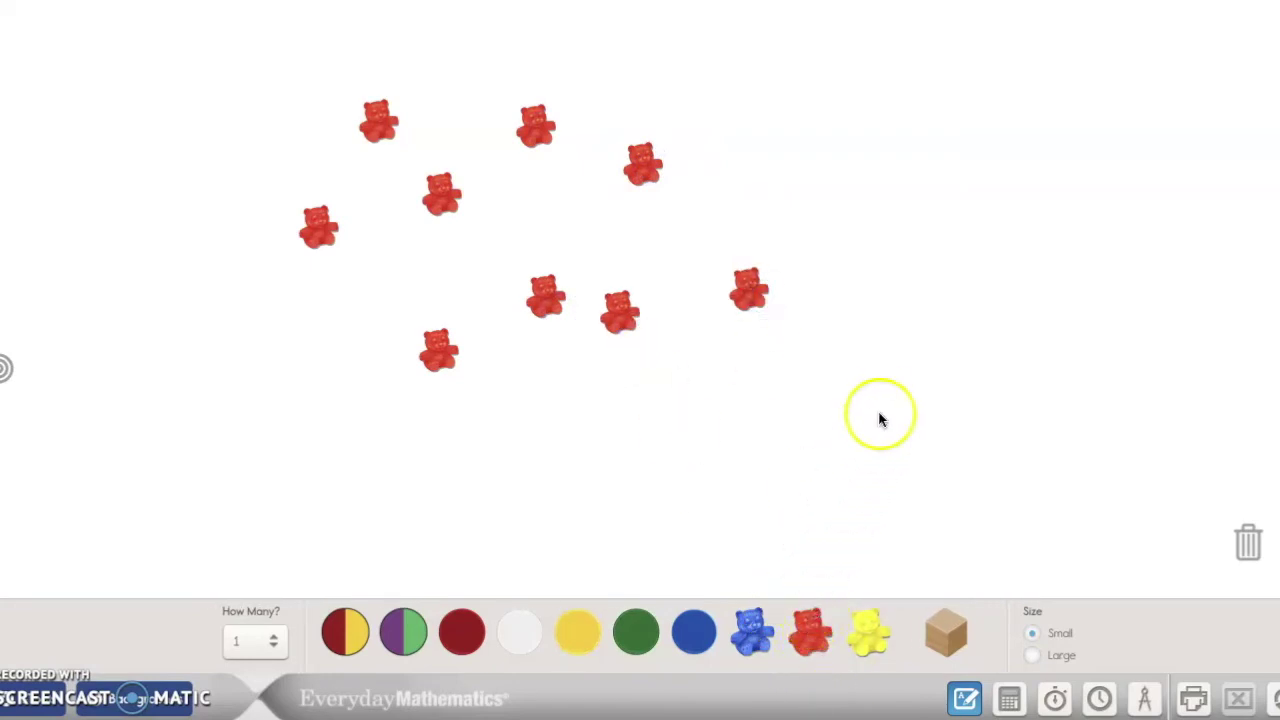
Arrange all nine red bears into a single row near the top.
drag(322, 252, 309, 149)
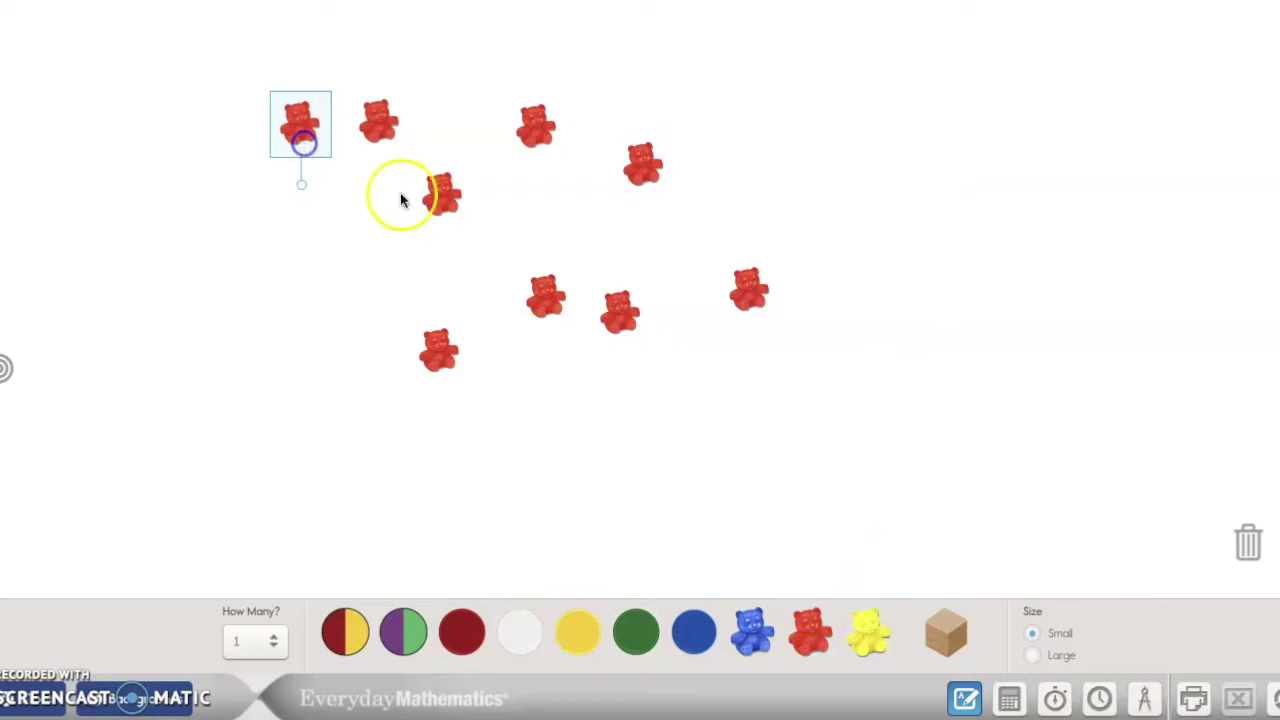
drag(447, 207, 447, 134)
drag(543, 114, 520, 111)
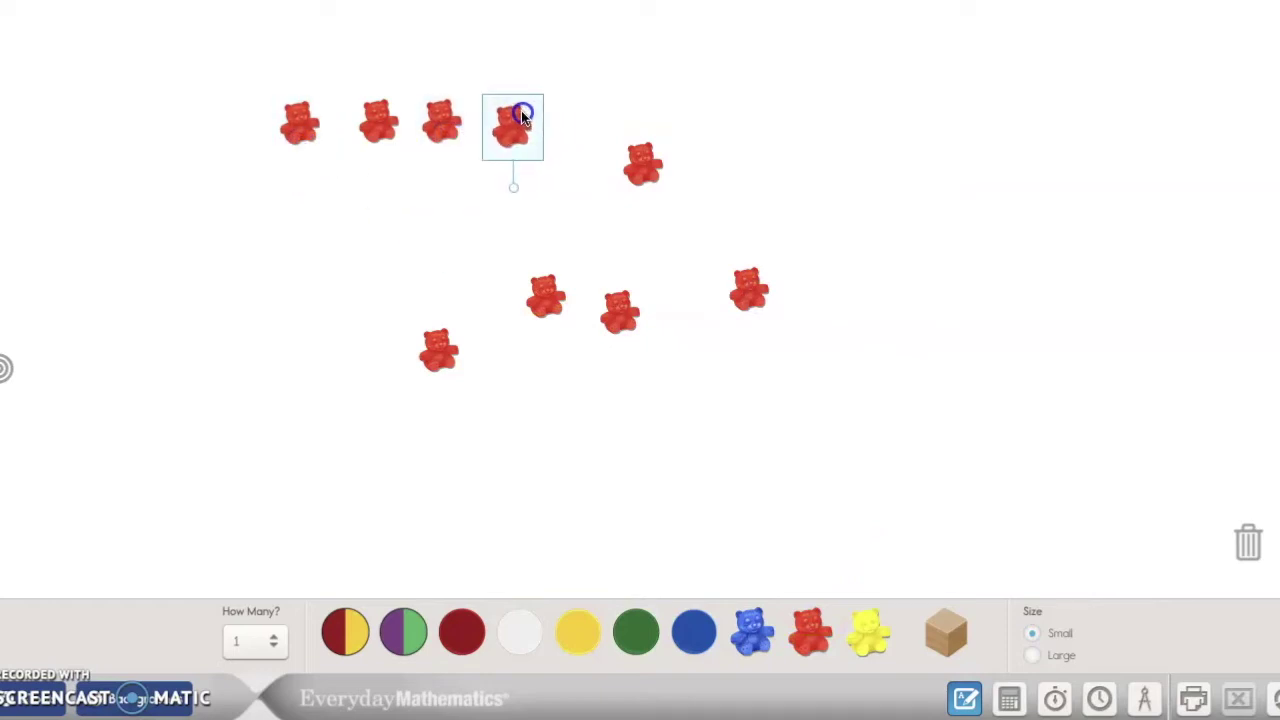
drag(664, 168, 590, 133)
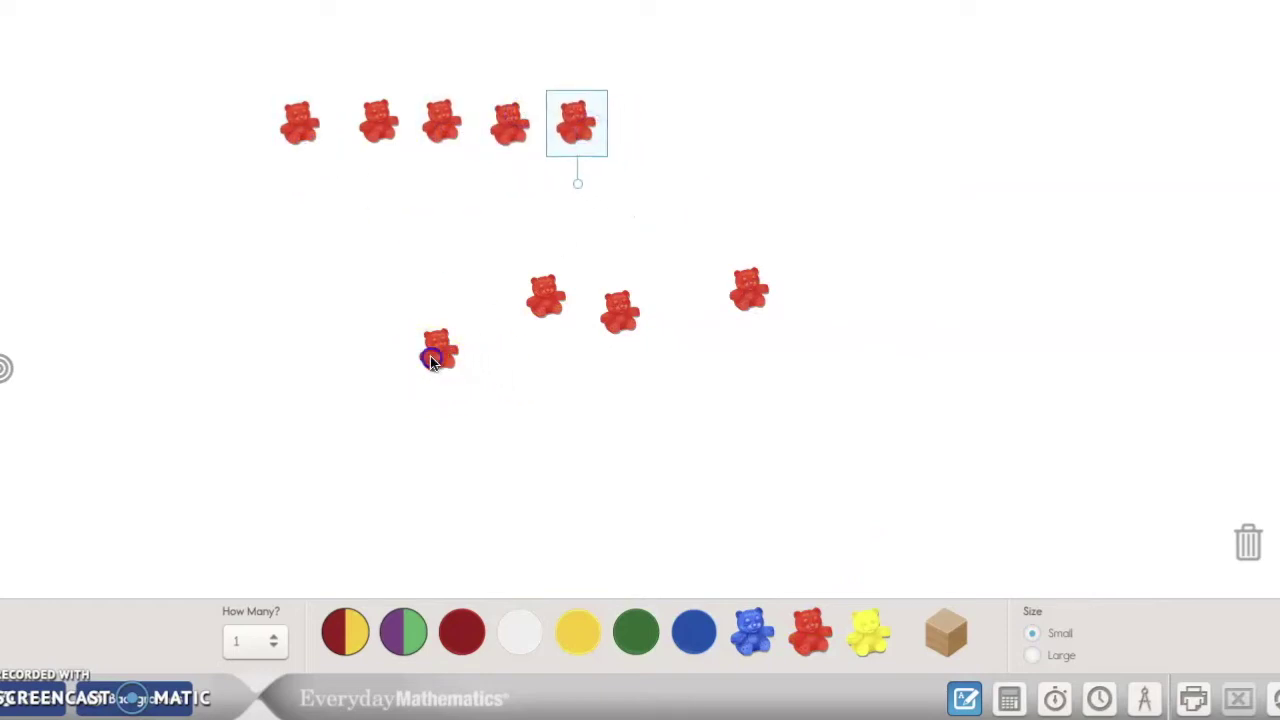
drag(434, 356, 630, 137)
drag(550, 288, 716, 132)
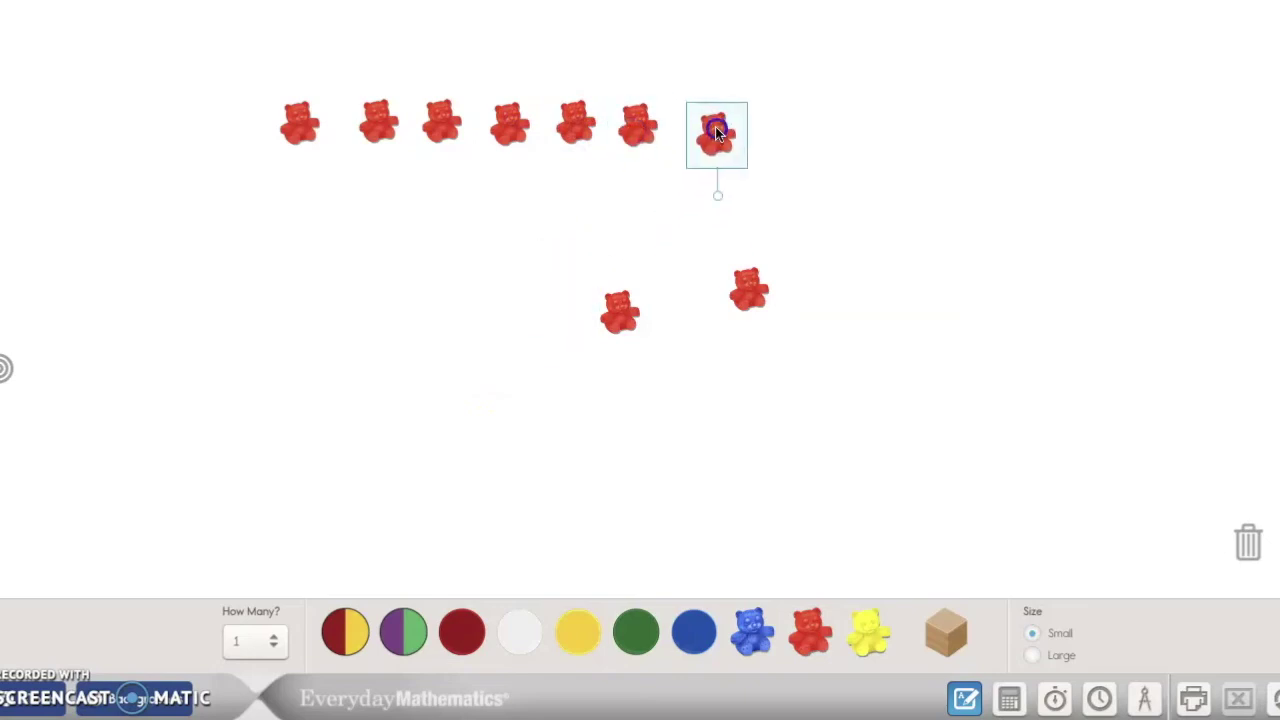
drag(614, 301, 769, 110)
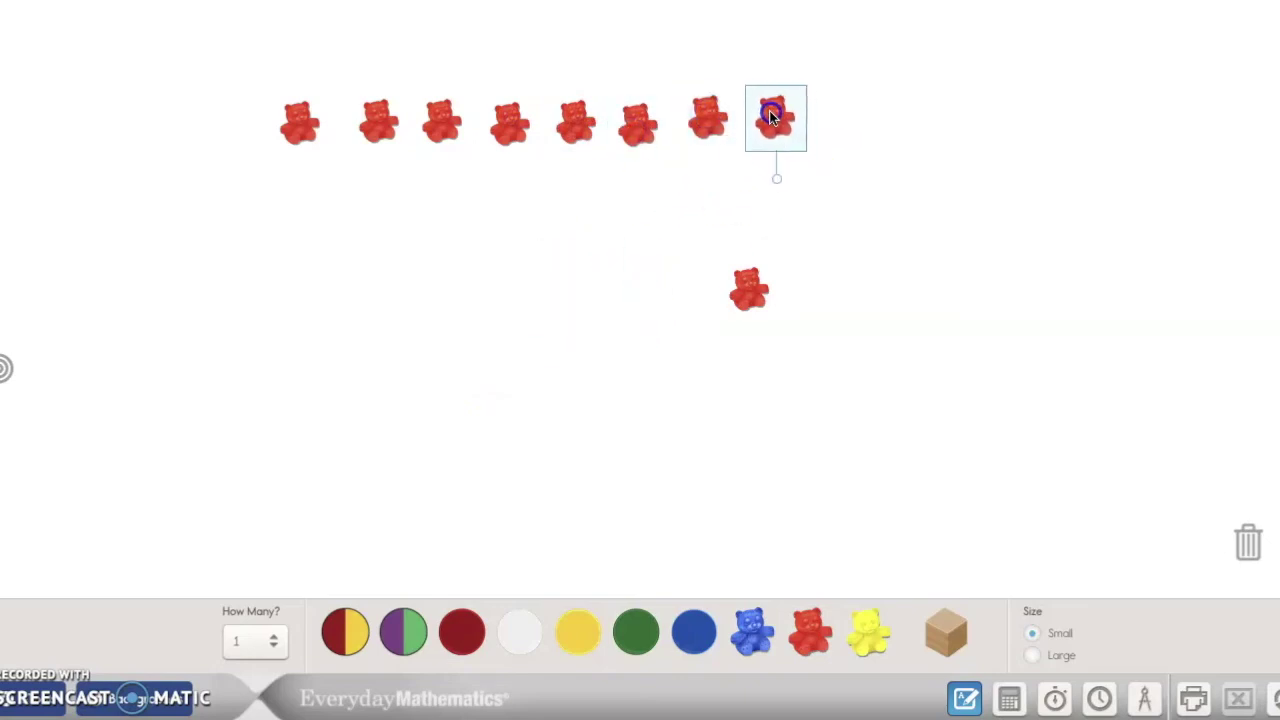
drag(745, 300, 834, 120)
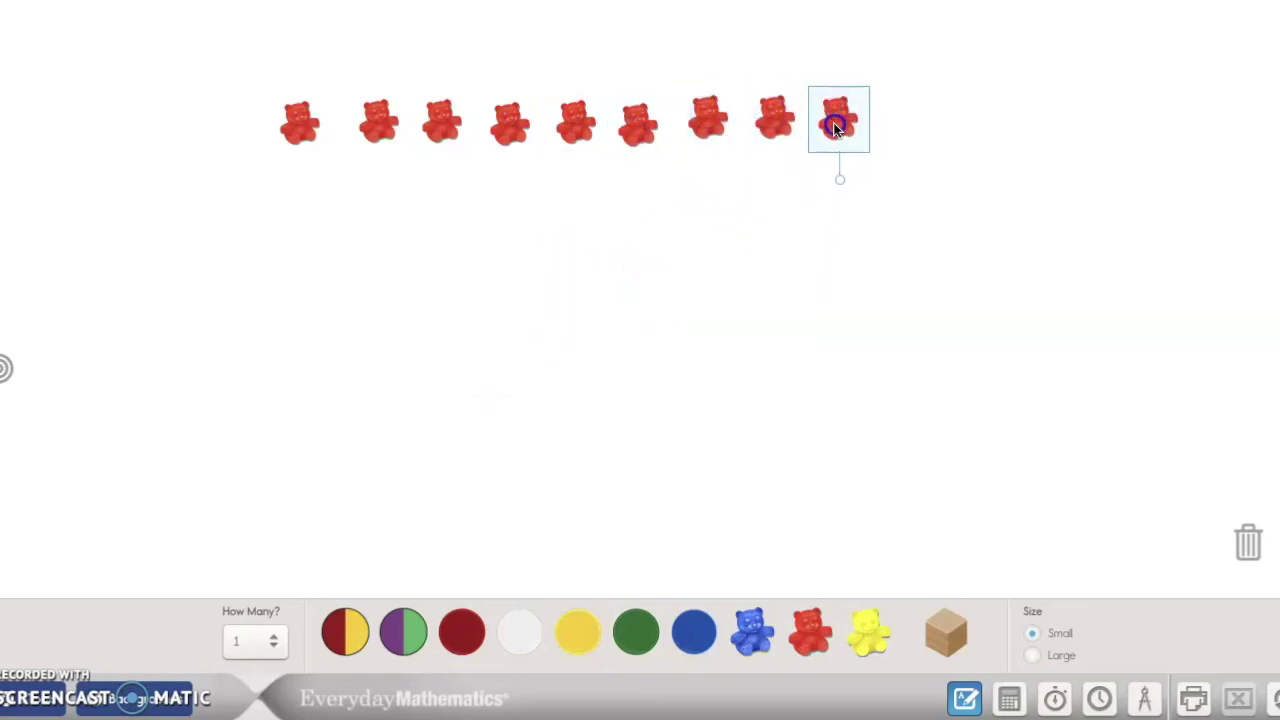
Mark six red bears with freehand pen strokes, then clear the whole workspace.
click(965, 700)
click(622, 652)
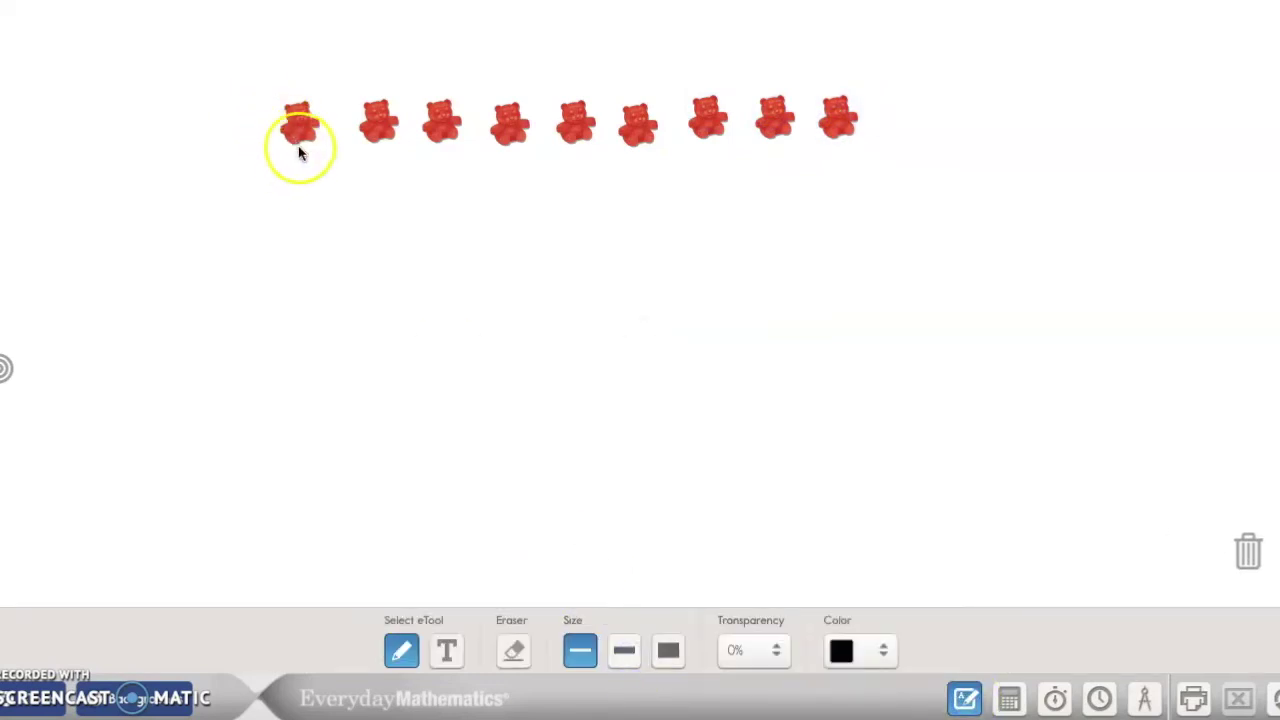
drag(289, 117, 308, 64)
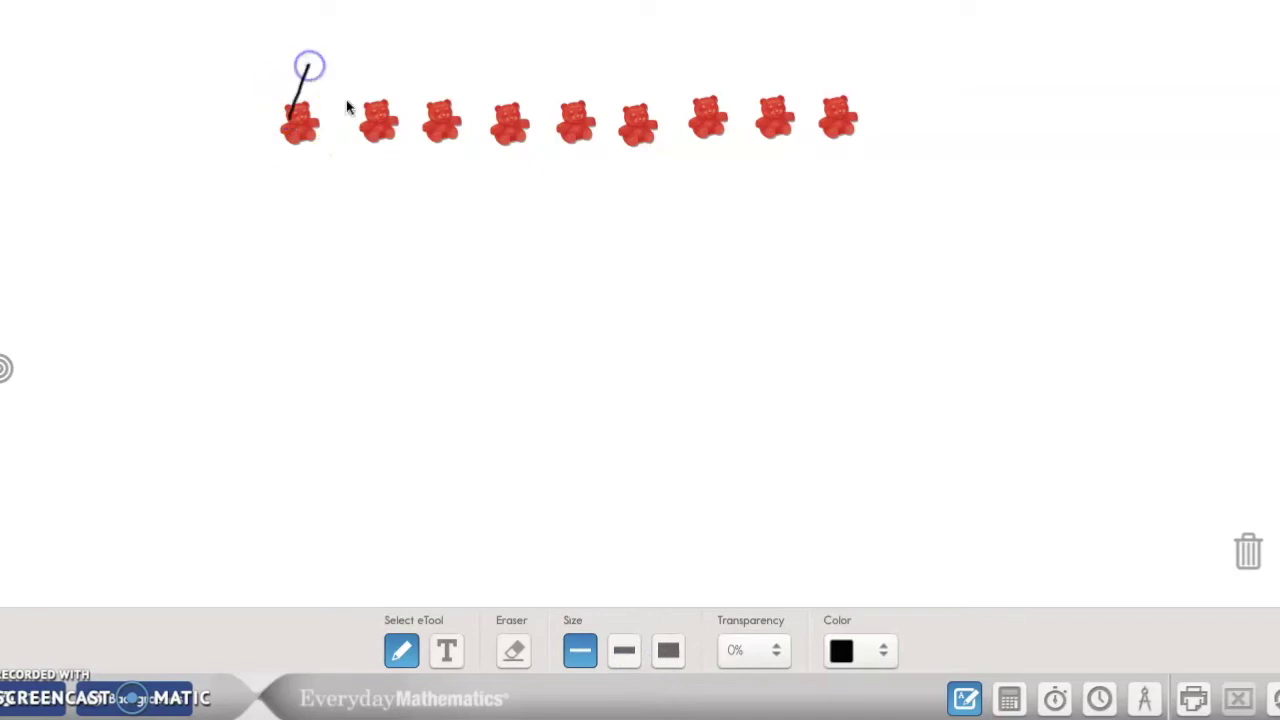
drag(378, 122, 383, 60)
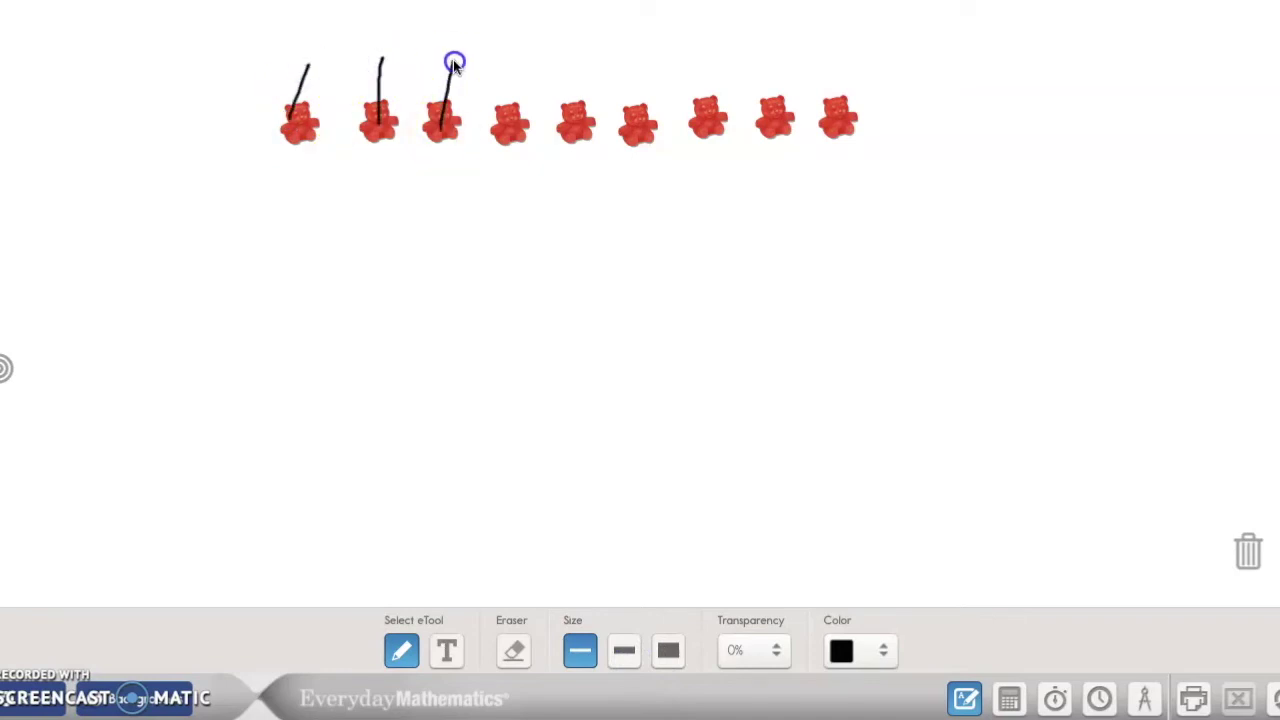
drag(511, 126, 520, 57)
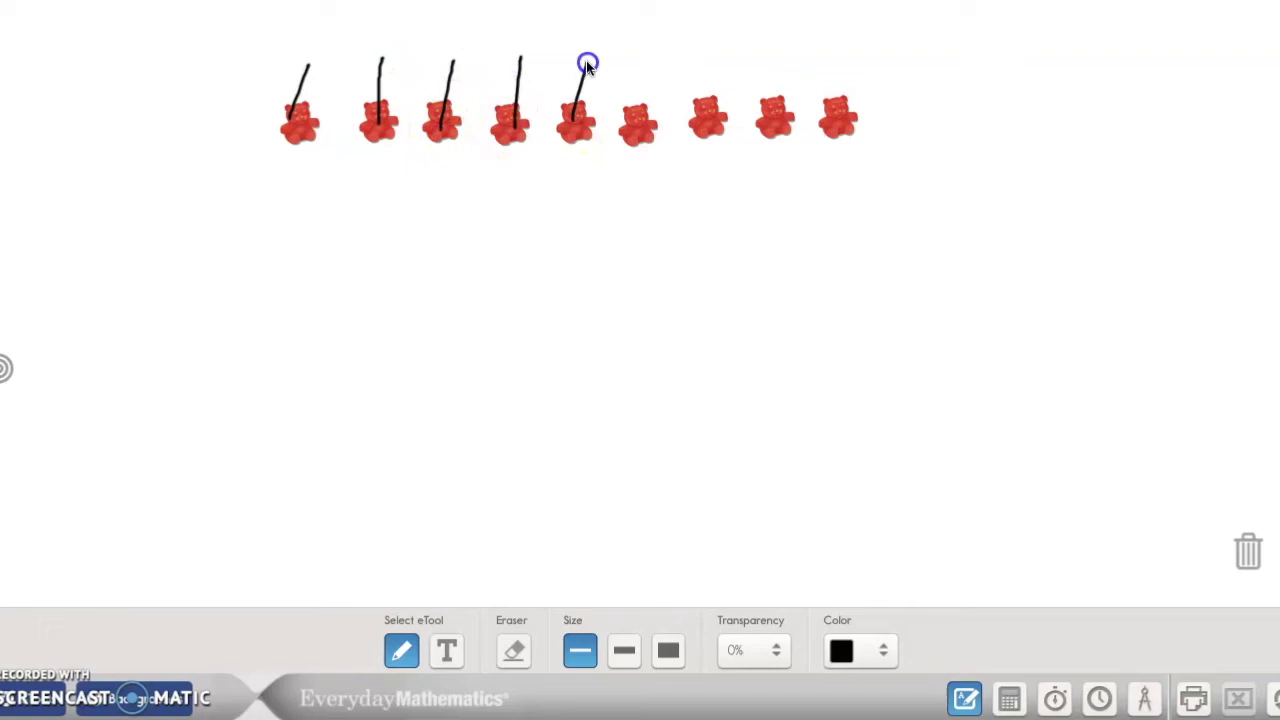
drag(640, 126, 648, 60)
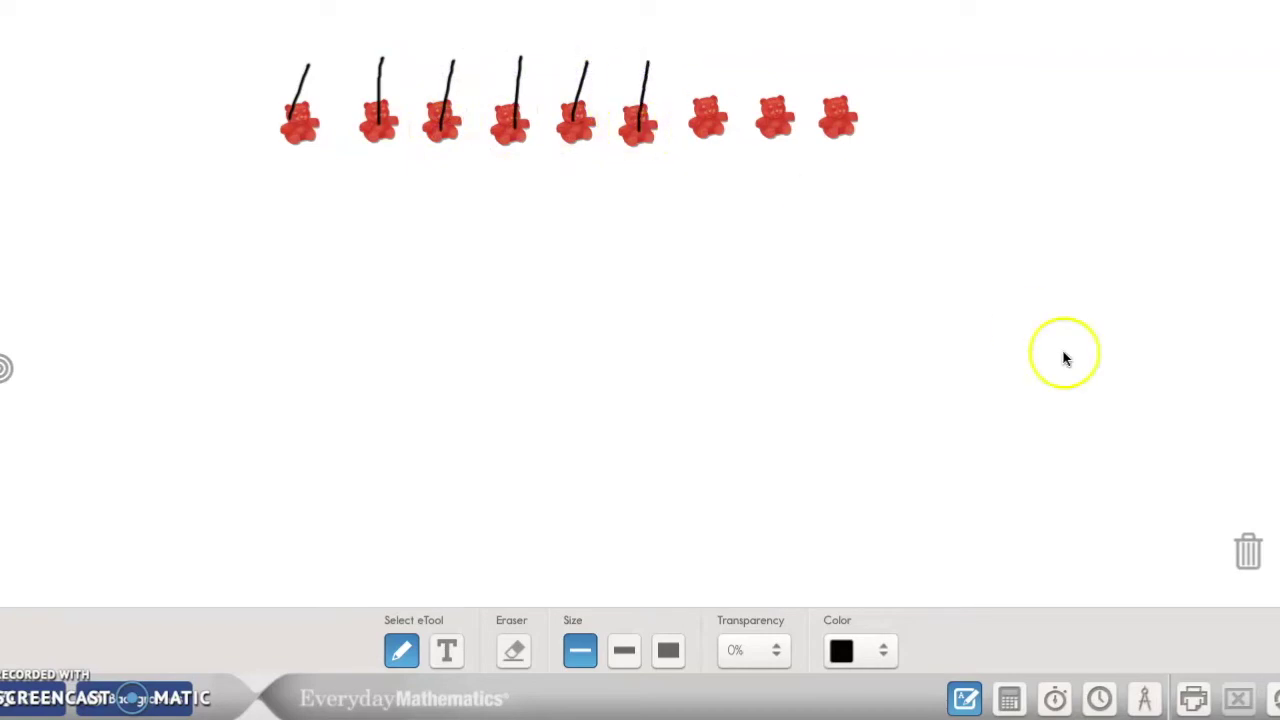
click(1268, 697)
click(680, 410)
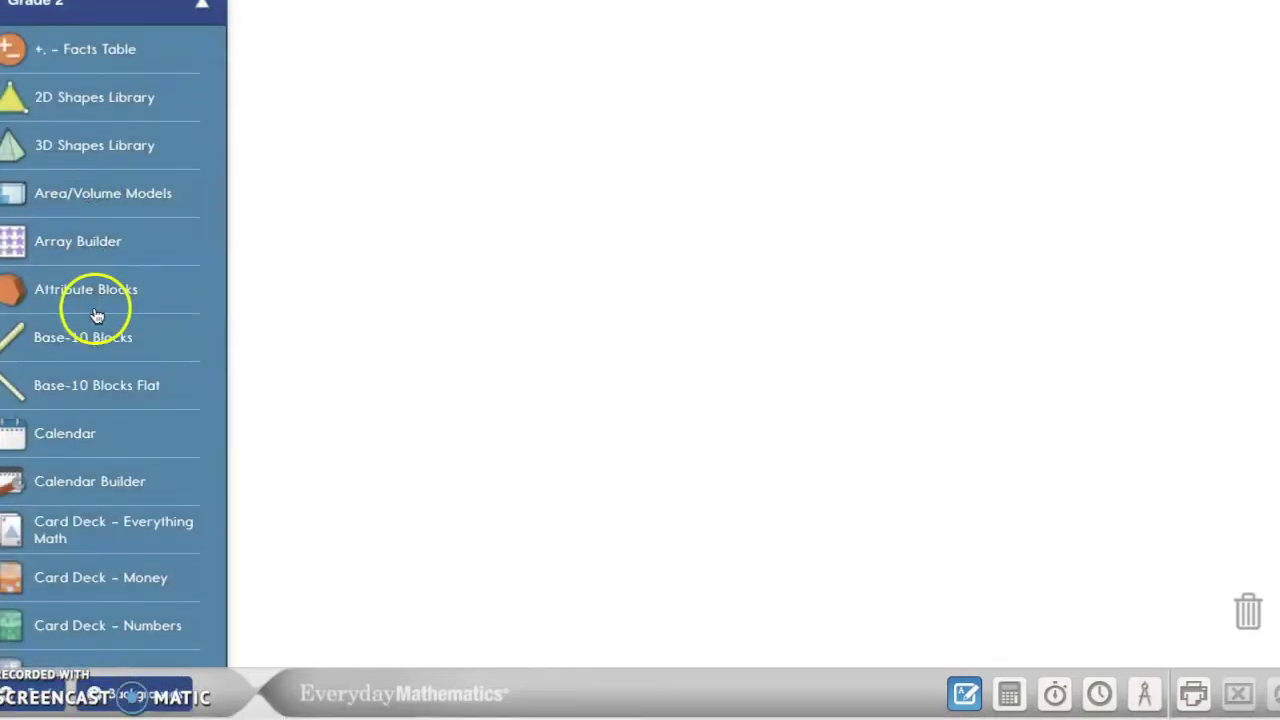
Open Counting Sticks, set Size to Large, and place a five-stick tally bundle.
scroll(94, 408, down, 6)
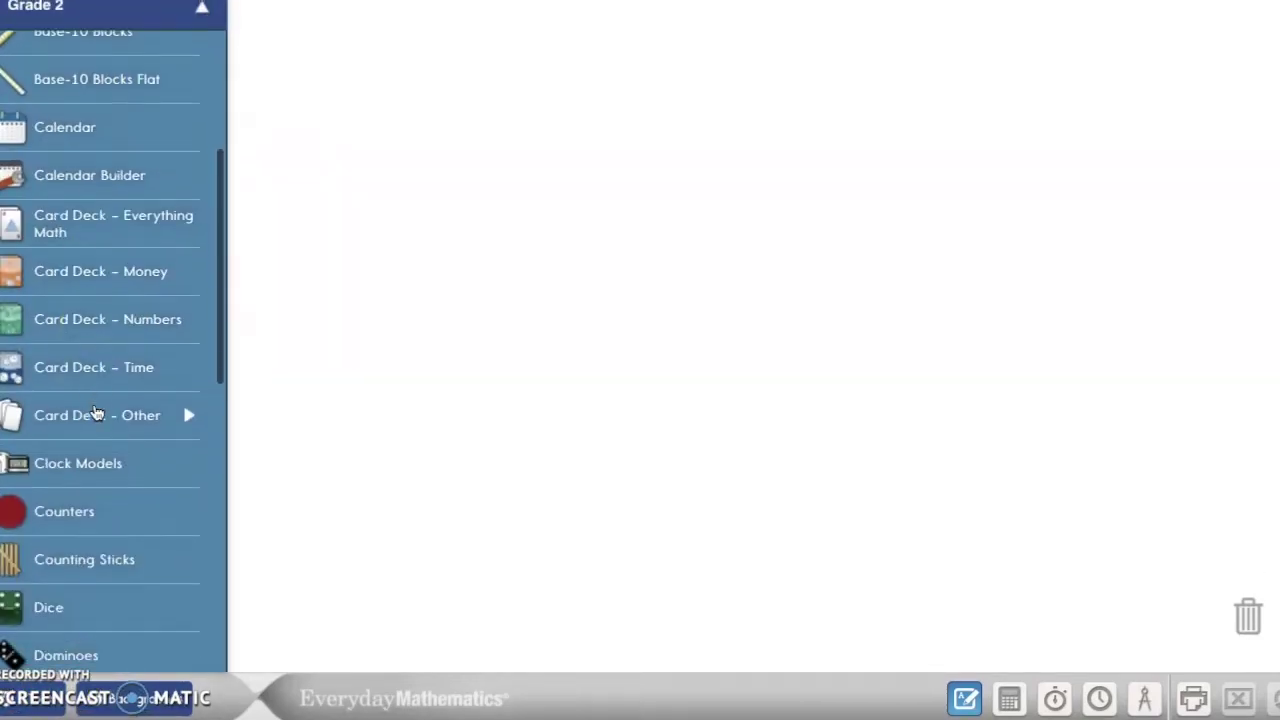
scroll(94, 412, down, 2)
click(57, 486)
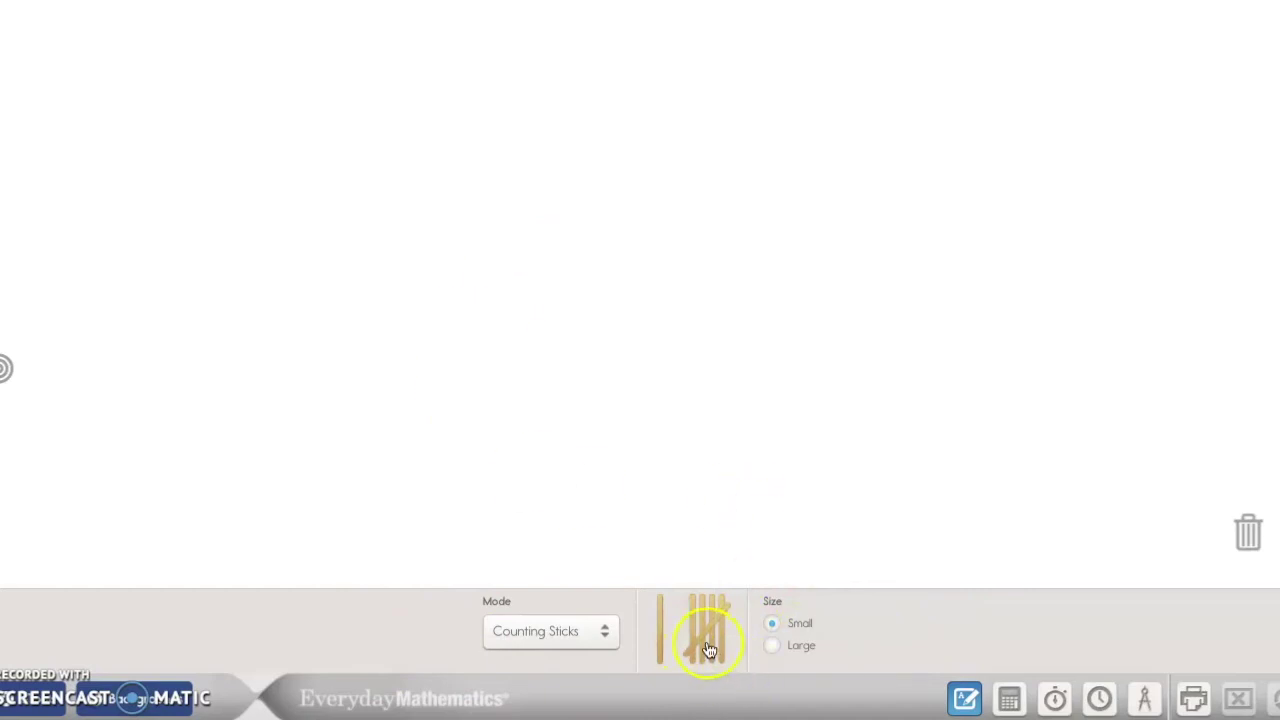
click(772, 646)
drag(703, 622, 375, 240)
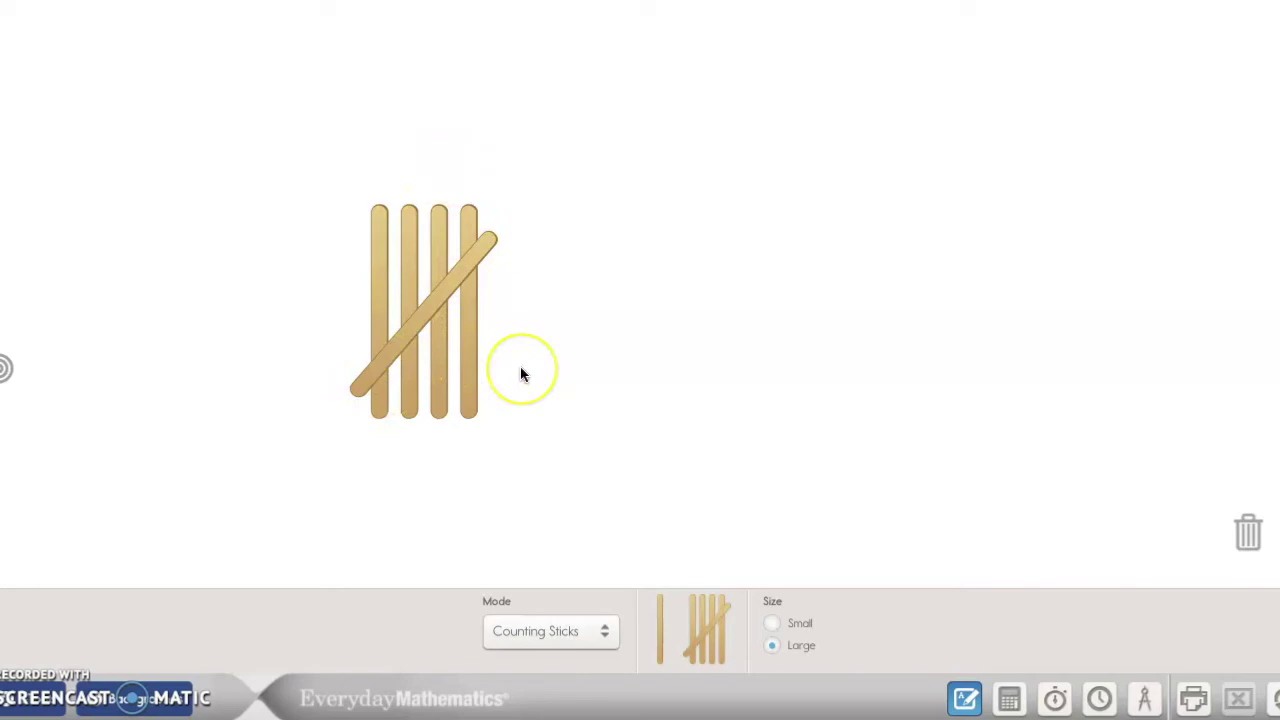
Ungroup the five-stick tally bundle, then drag the loose sticks back together into one bundle of five.
click(449, 351)
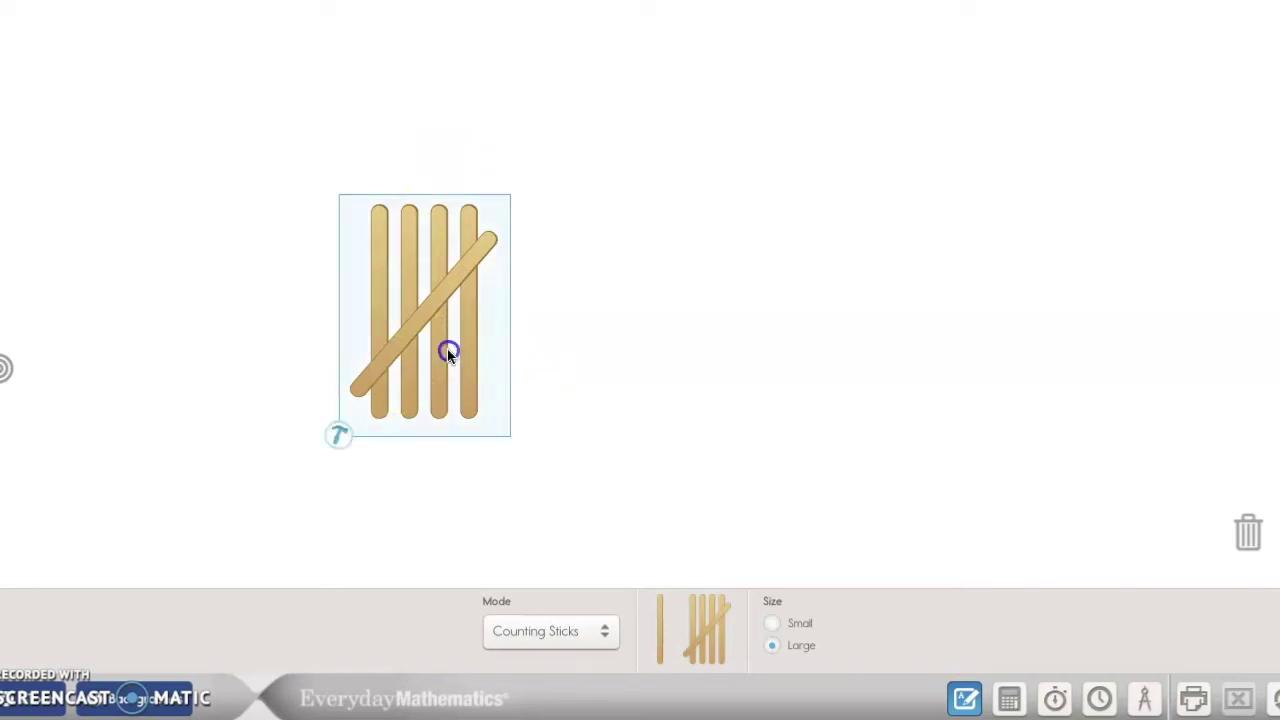
click(338, 440)
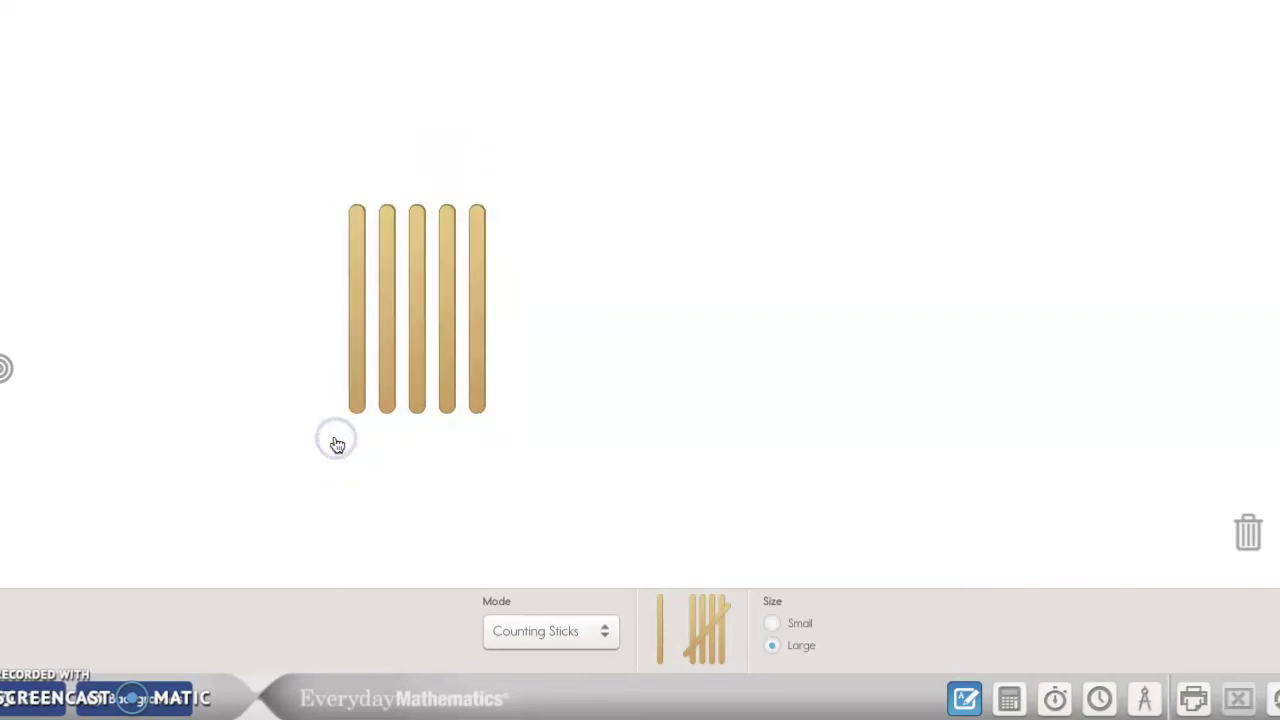
click(352, 305)
drag(366, 320, 200, 323)
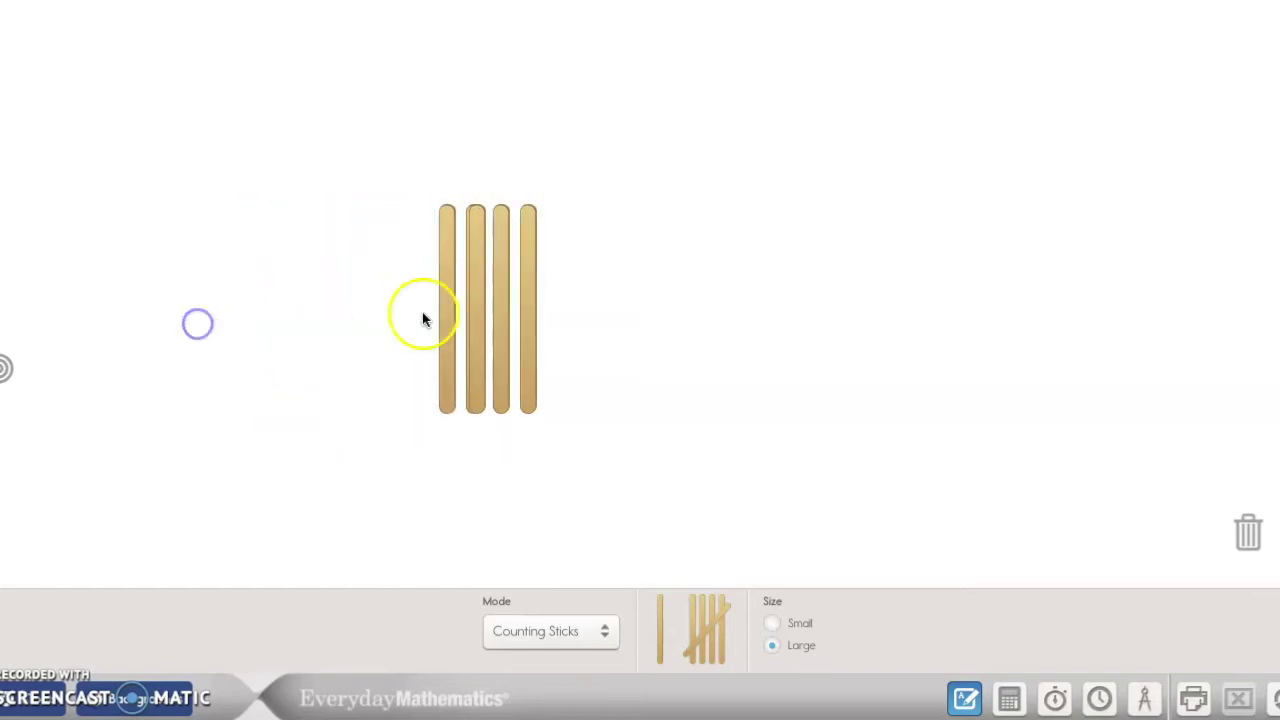
drag(423, 311, 270, 314)
click(507, 312)
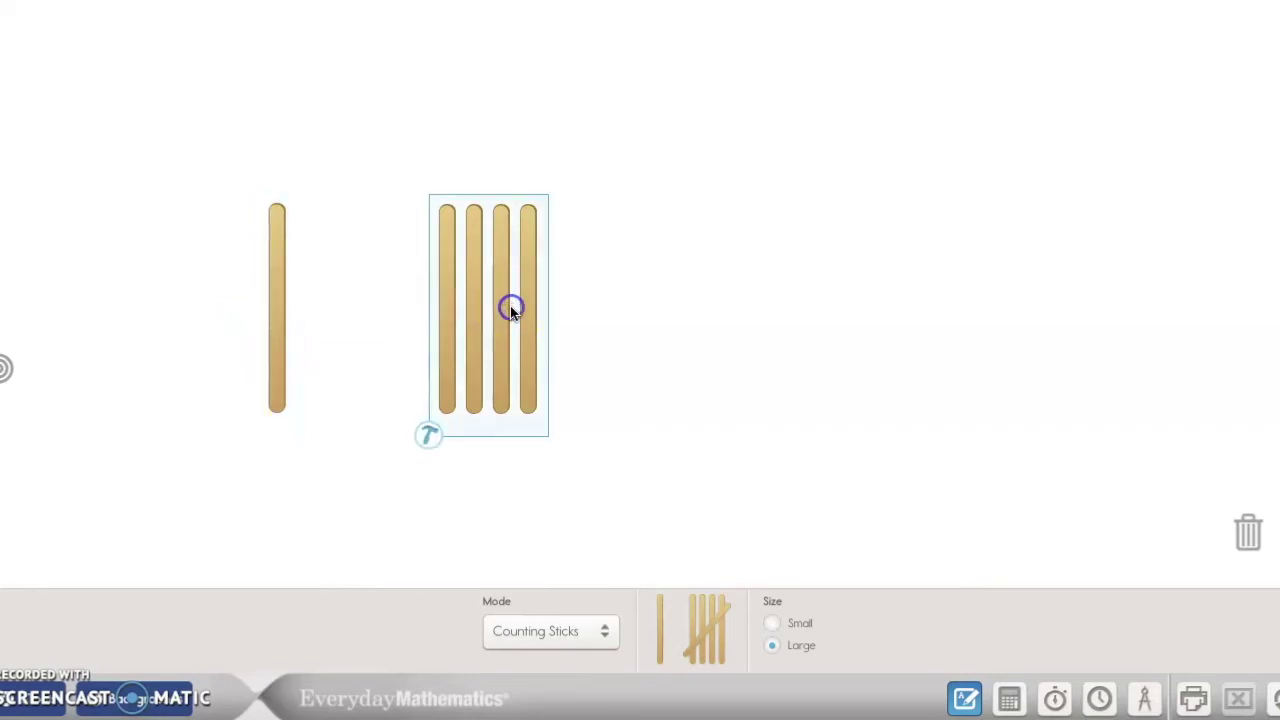
drag(520, 316, 375, 317)
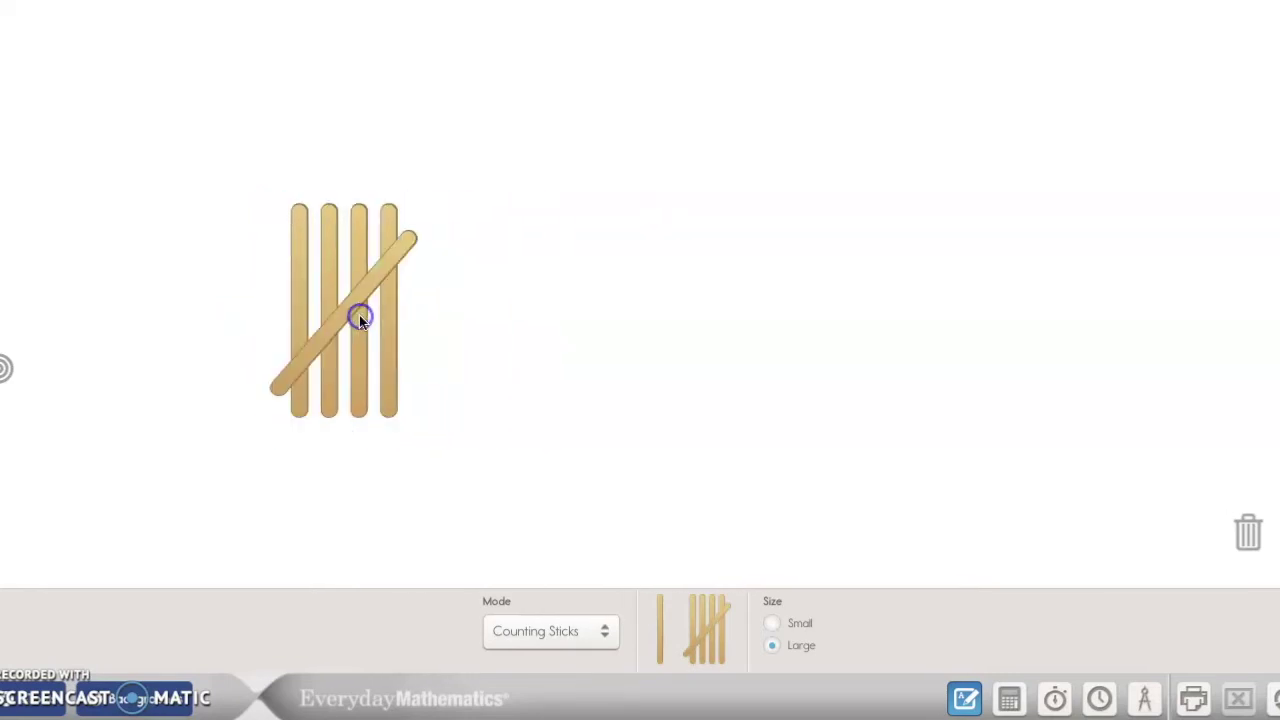
click(388, 241)
click(363, 277)
Clear the counting sticks, then open Quick Look Cards - Grades K-2 from the Grade 2 tools list.
click(1234, 698)
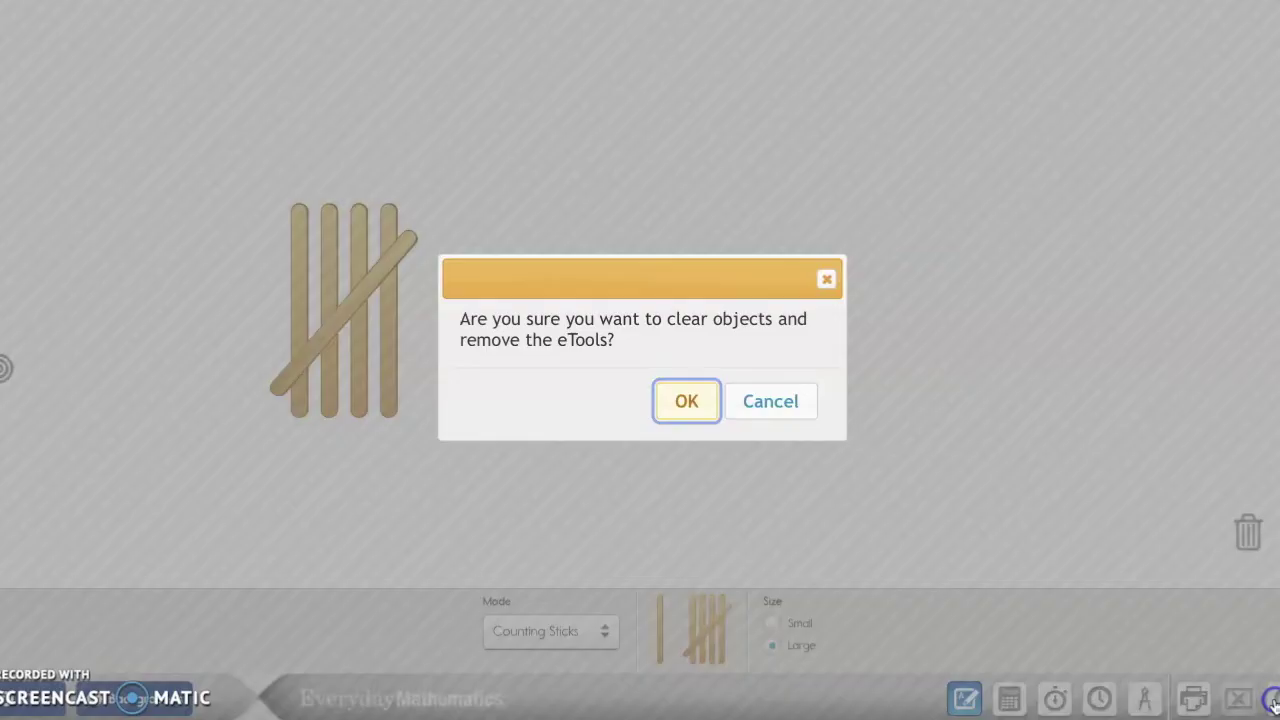
click(683, 400)
click(5, 368)
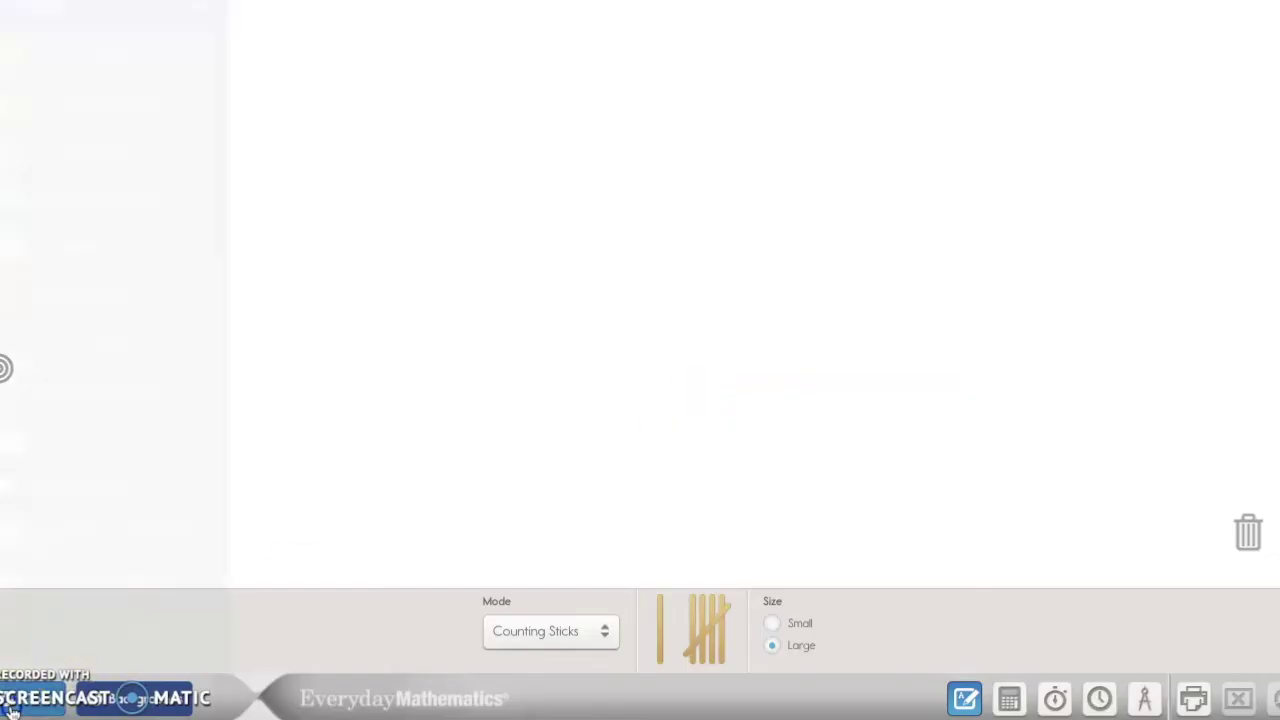
scroll(120, 280, down, 2)
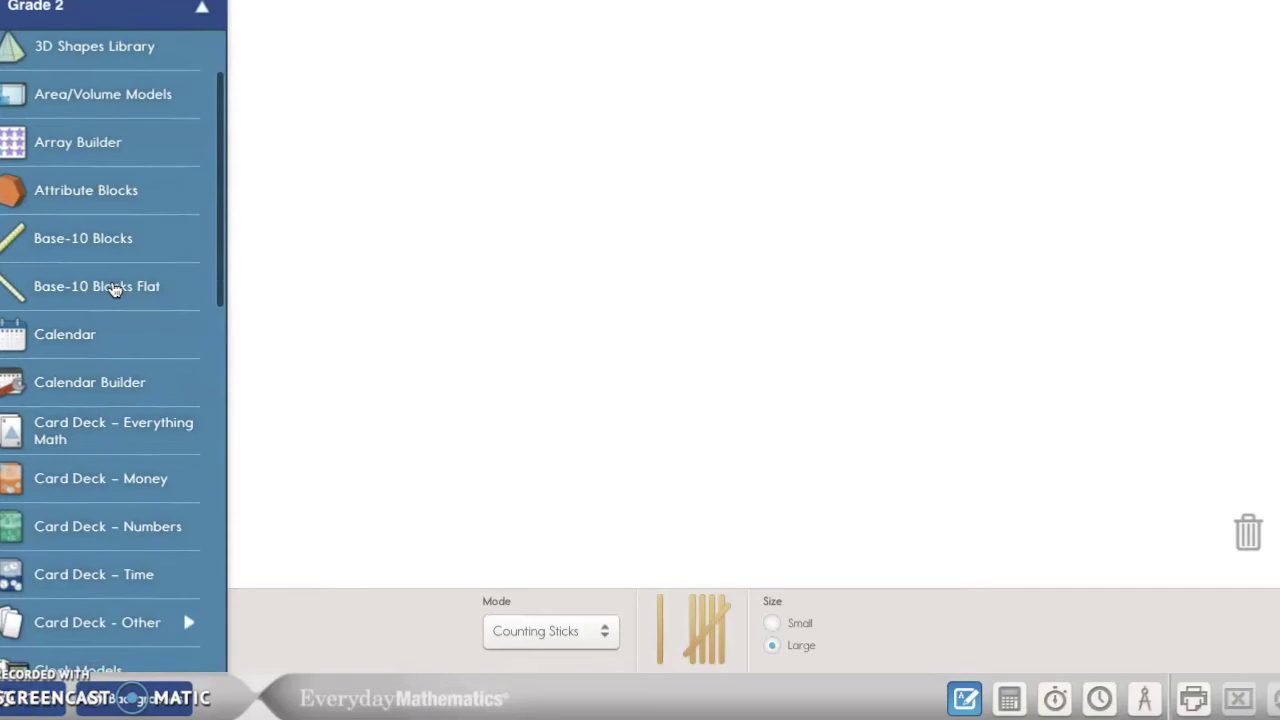
scroll(115, 289, down, 6)
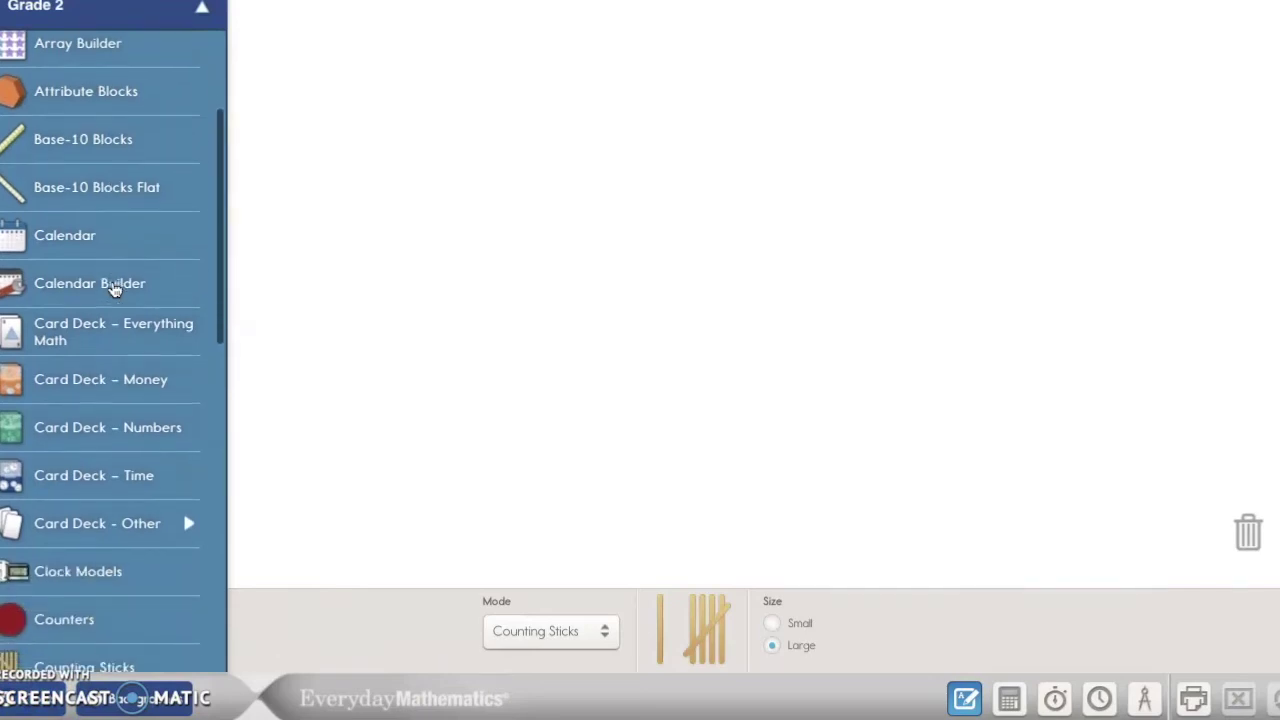
scroll(115, 289, down, 10)
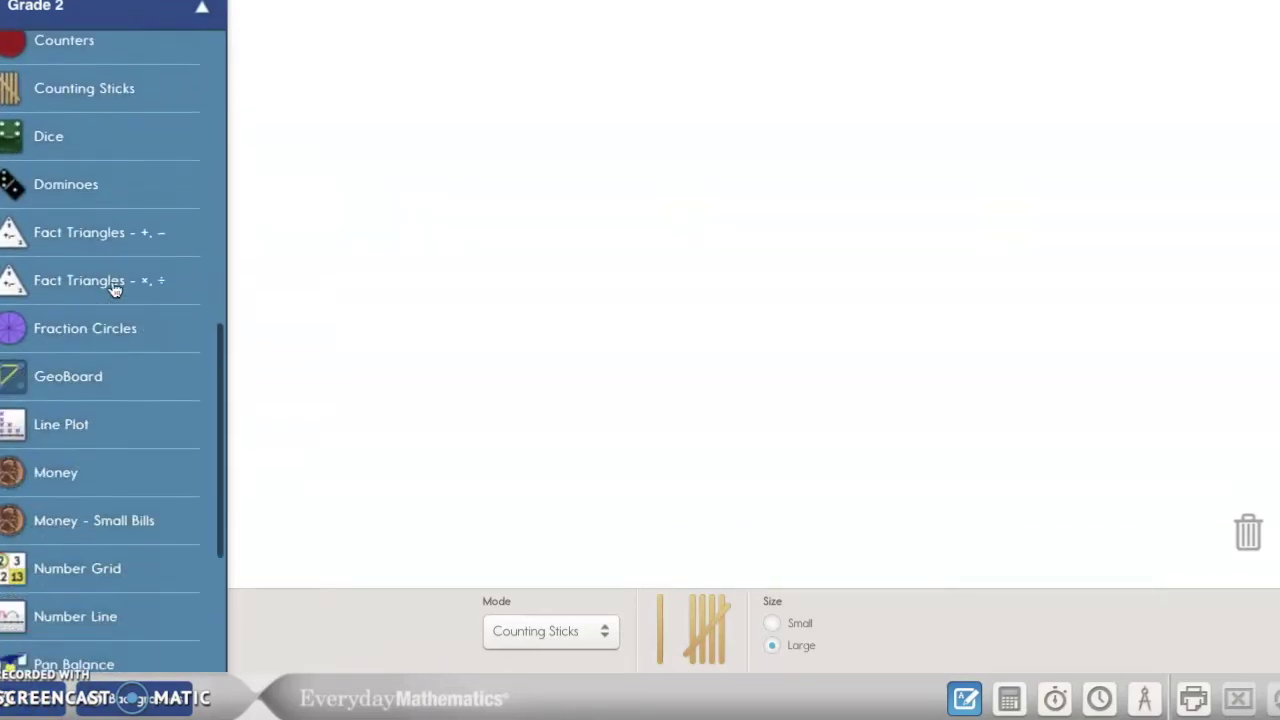
scroll(115, 289, down, 2)
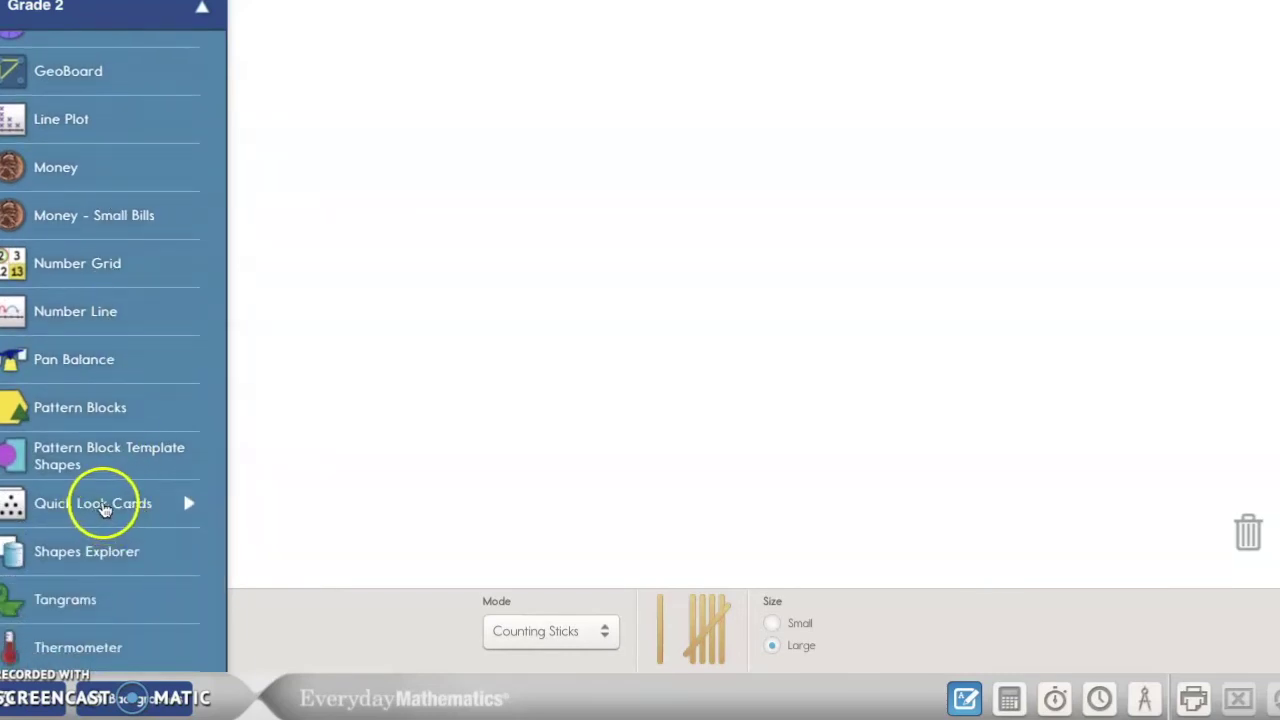
click(104, 512)
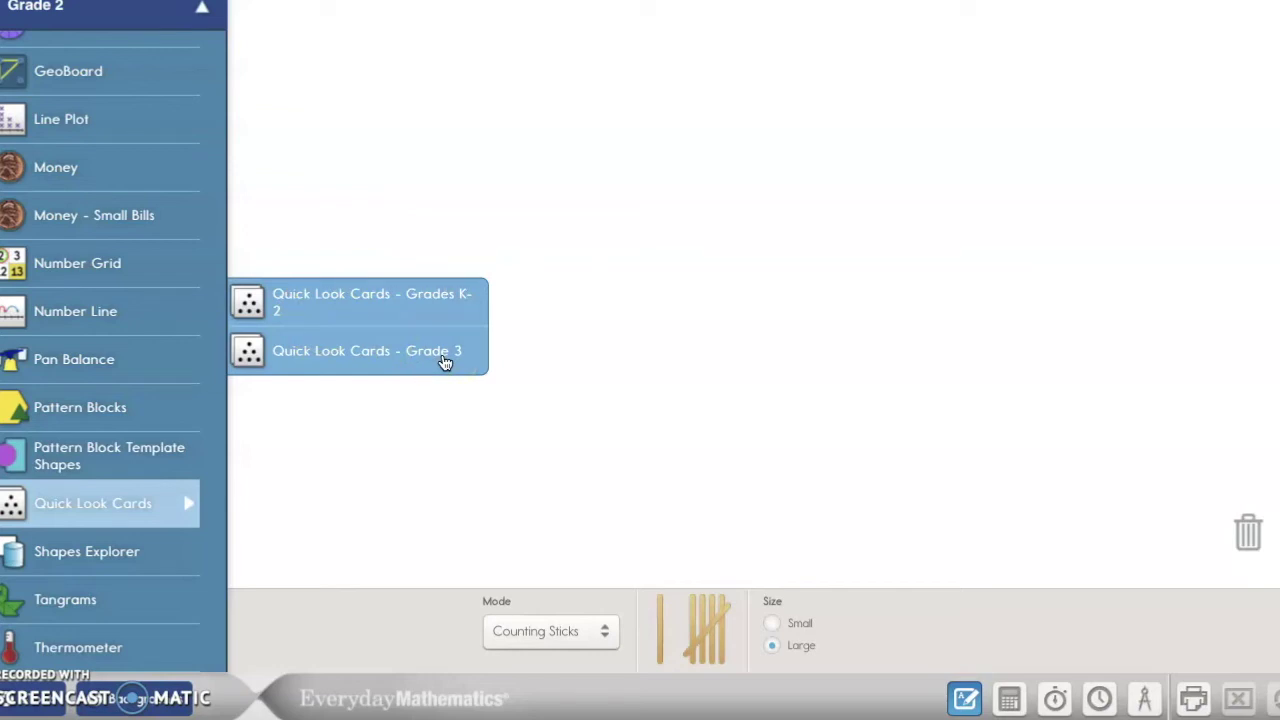
click(374, 296)
Choose Ten Frames from the Card Subset list in the Quick Look Cards bottom bar.
click(412, 636)
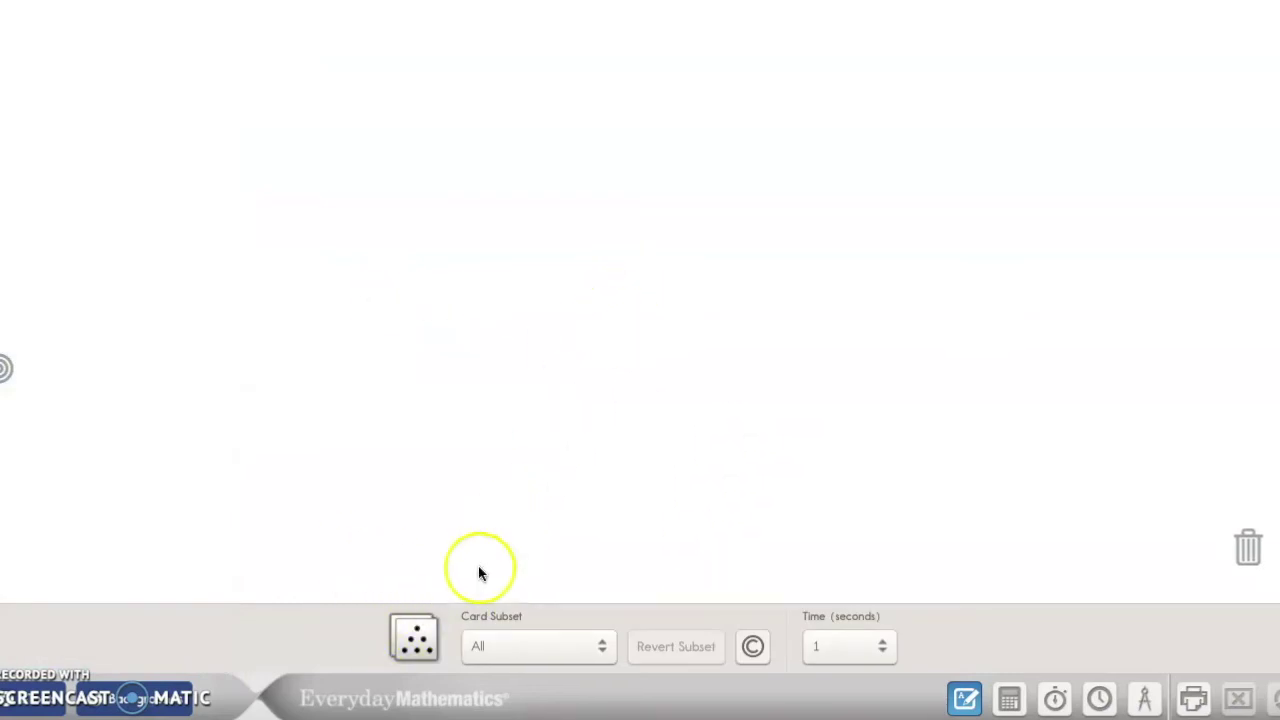
click(420, 640)
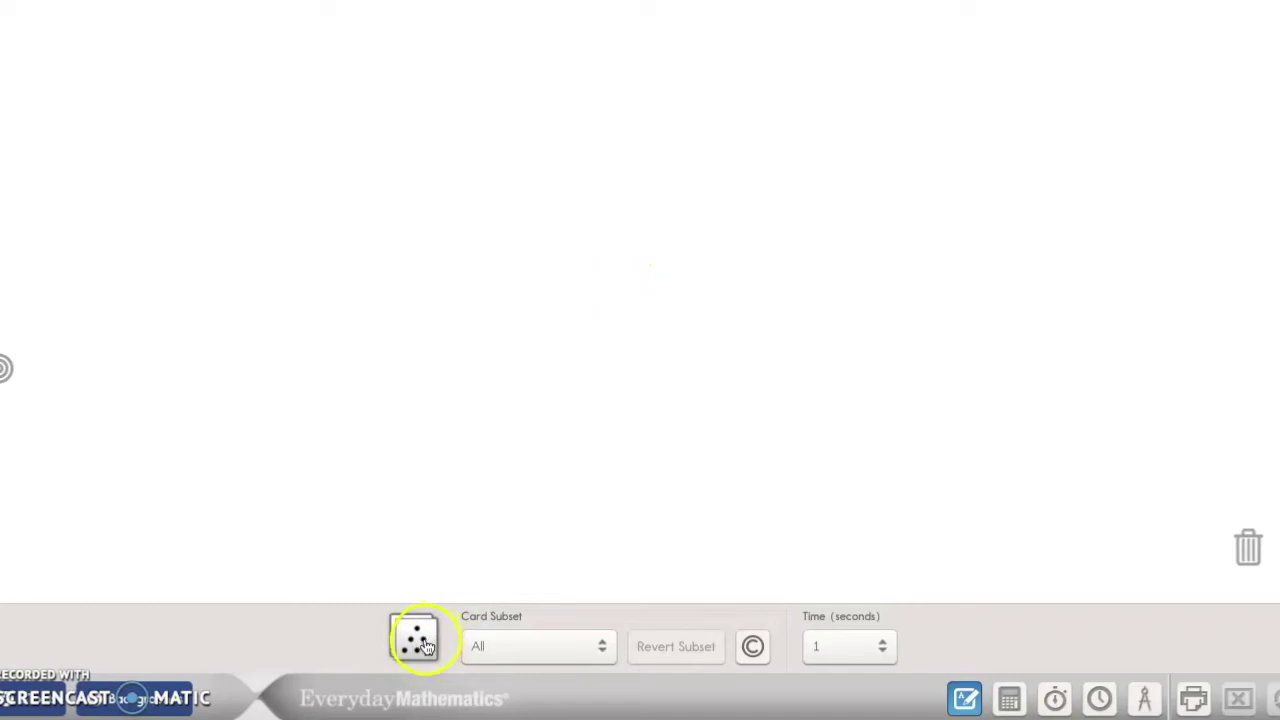
click(595, 644)
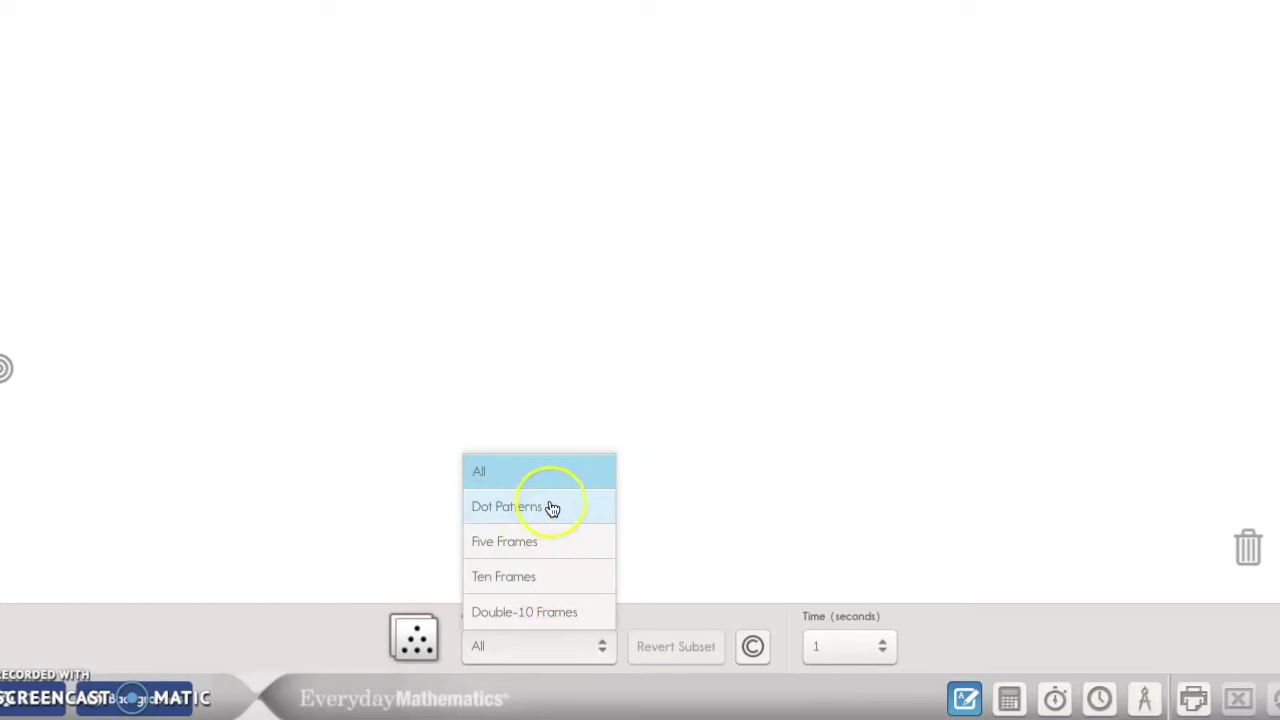
click(552, 593)
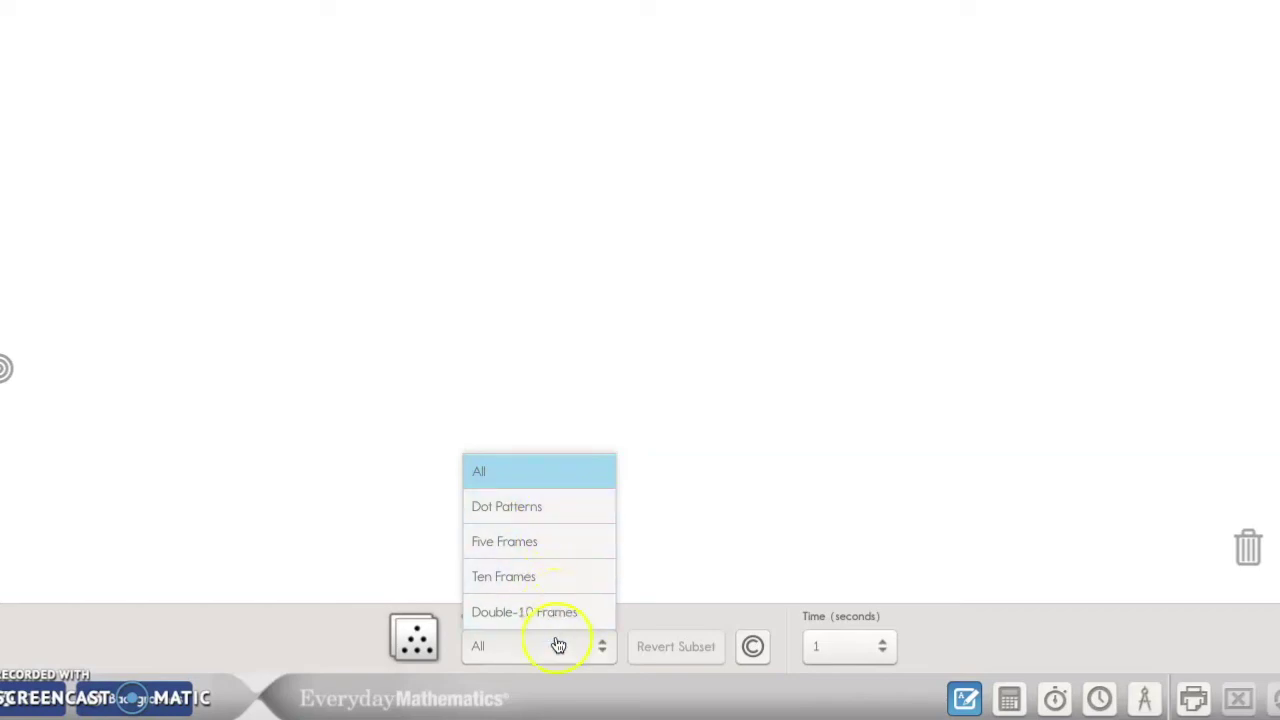
click(672, 647)
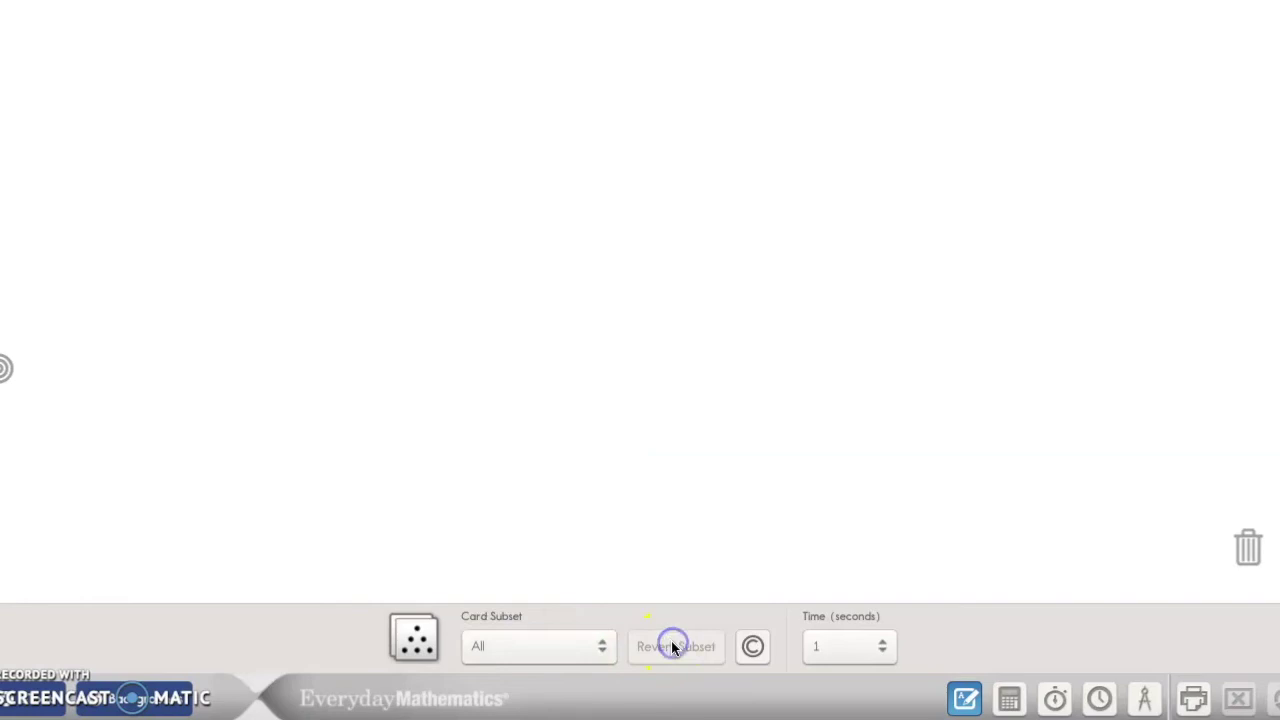
click(551, 648)
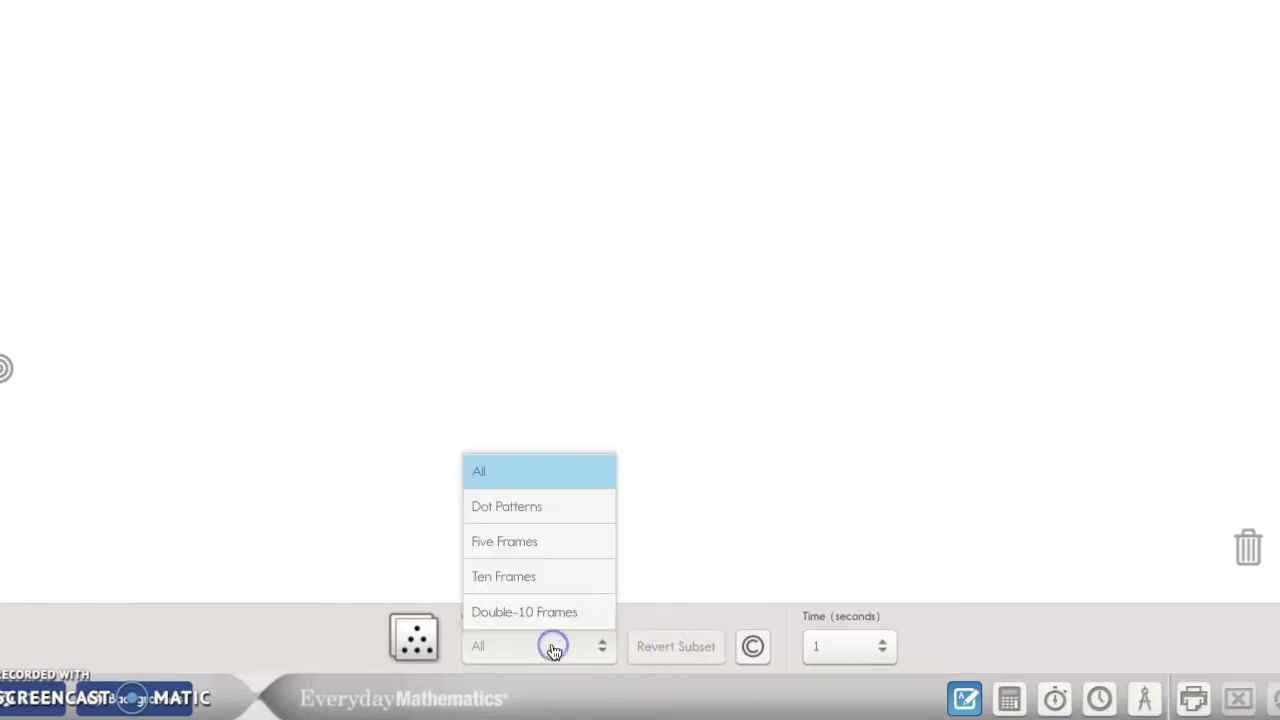
click(545, 577)
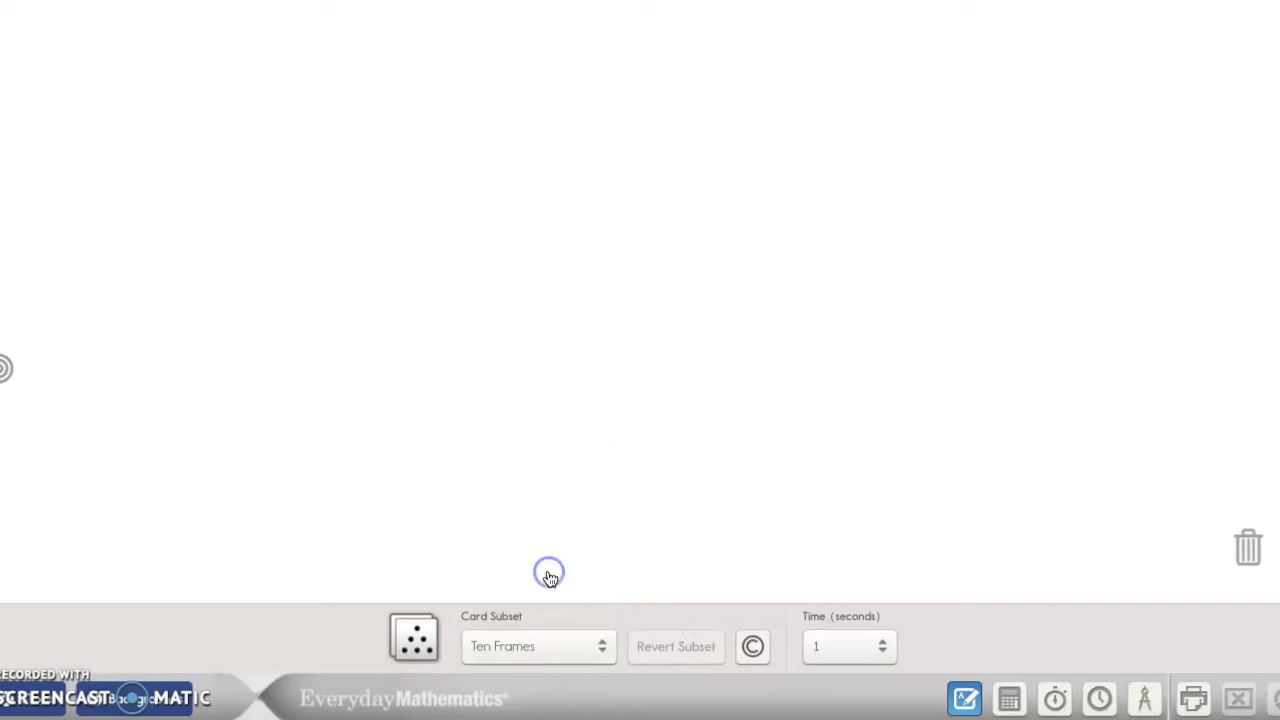
Drag a Ten Frames card deck onto the workspace and set card time to 3 seconds.
click(415, 640)
drag(415, 640, 345, 202)
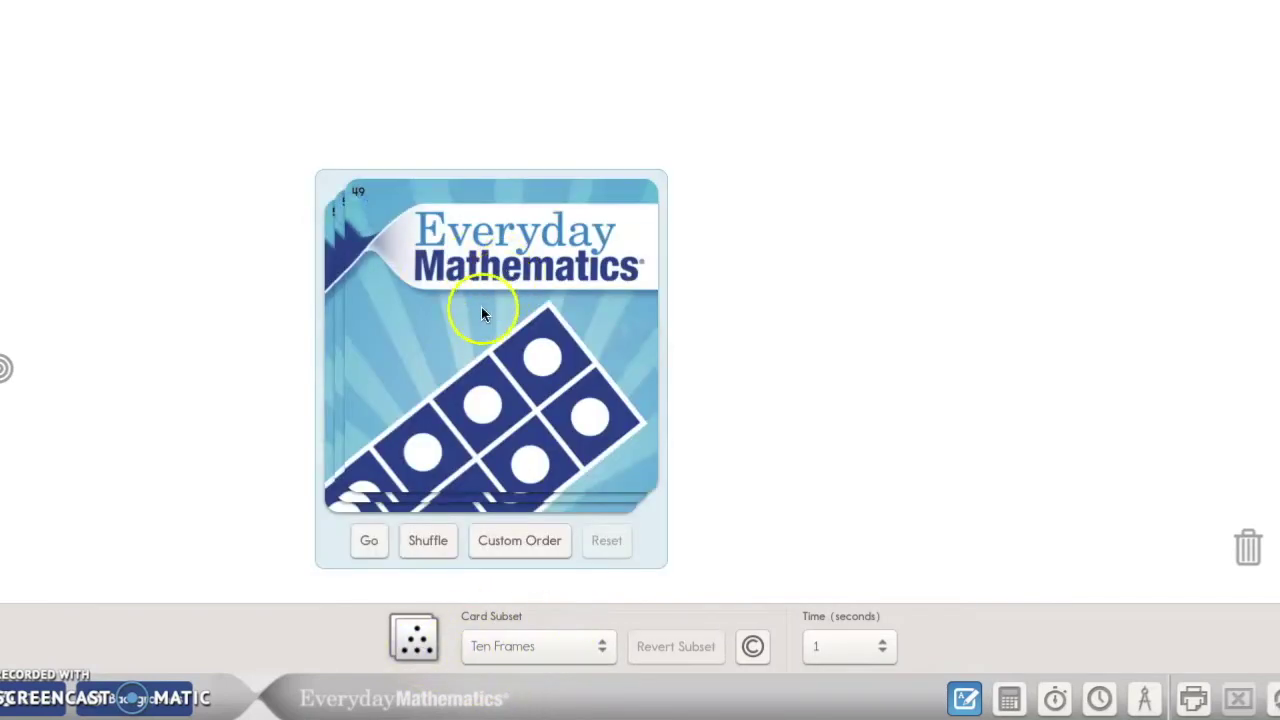
drag(473, 242, 471, 239)
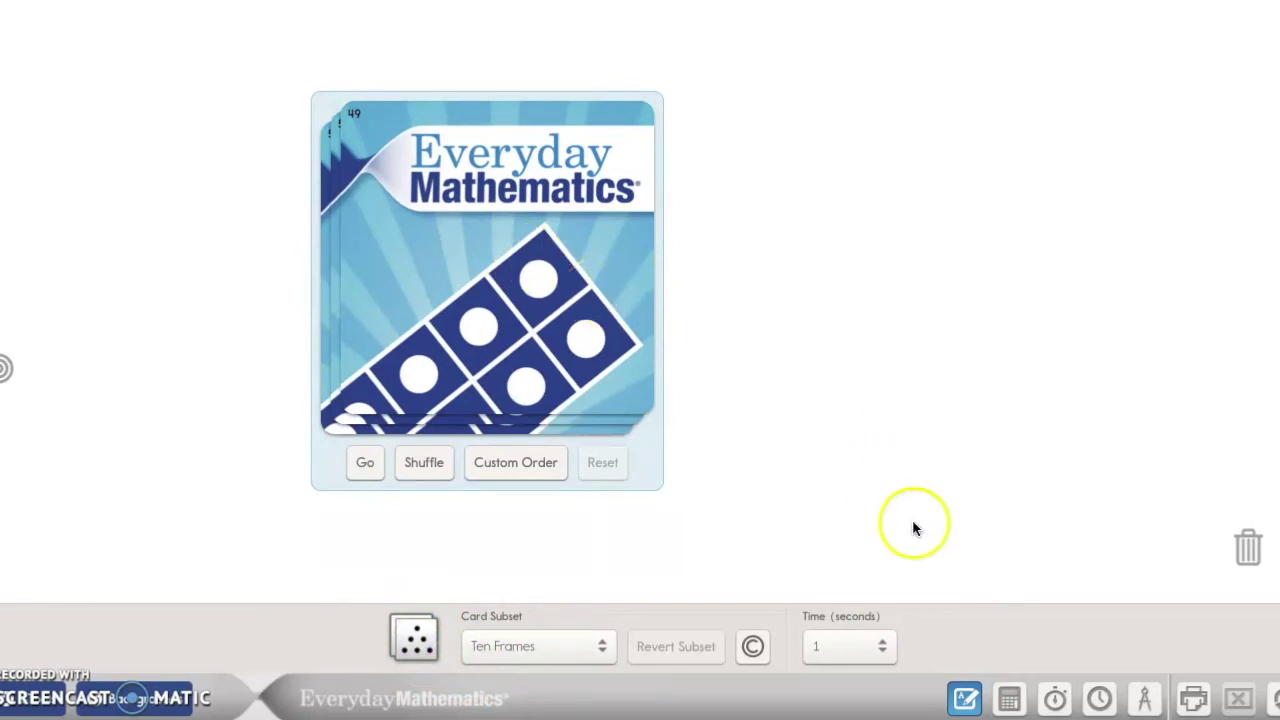
click(883, 648)
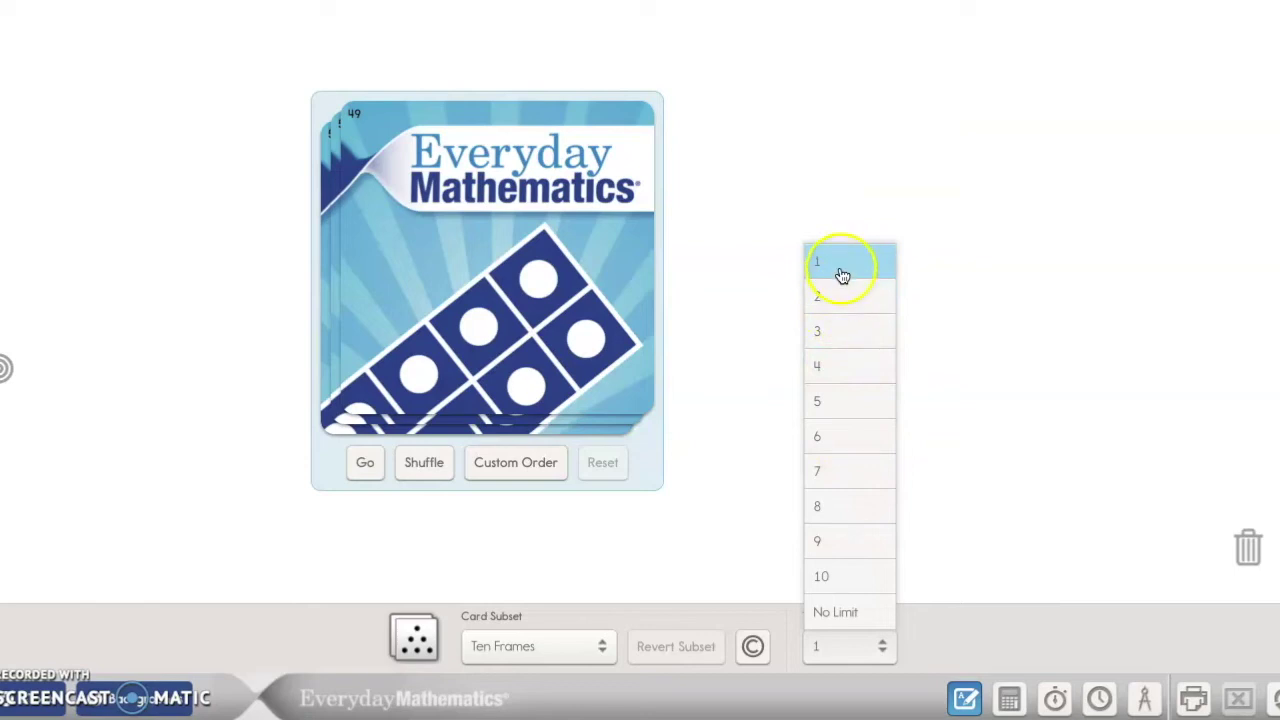
click(843, 330)
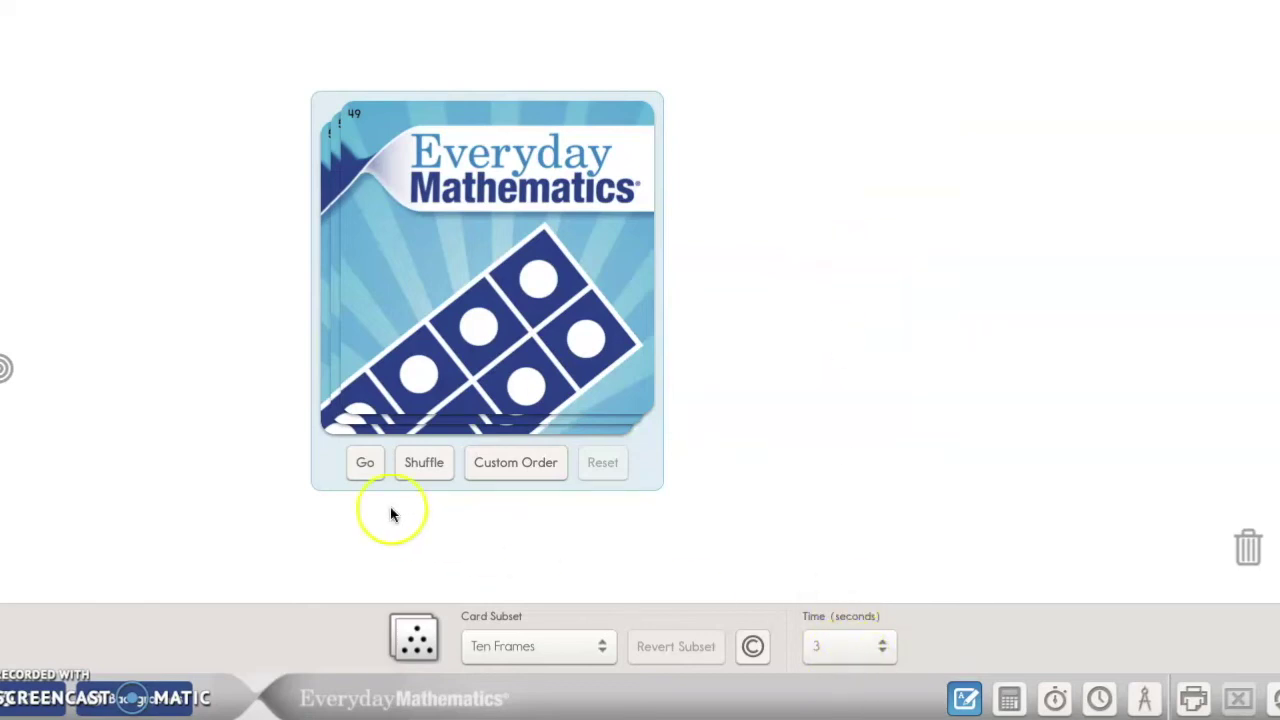
Deal cards, shuffle the deck, deal card 63, and flip it over and back face down.
click(362, 467)
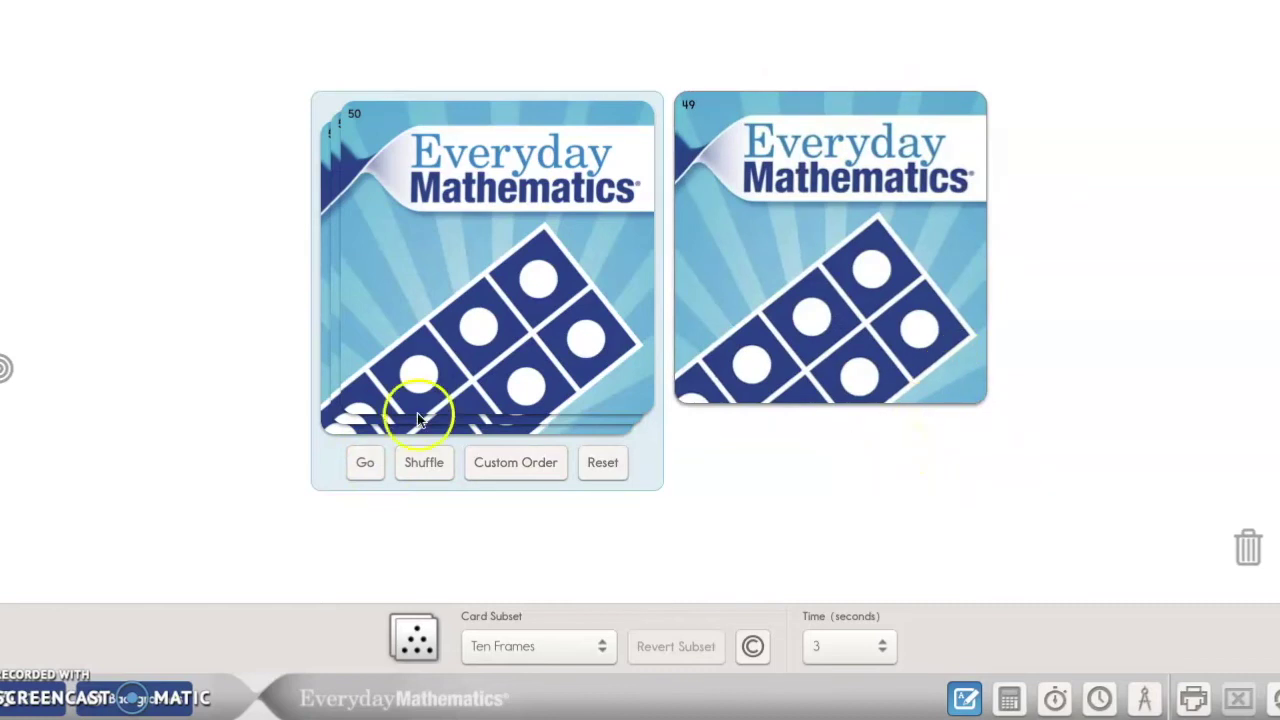
click(363, 466)
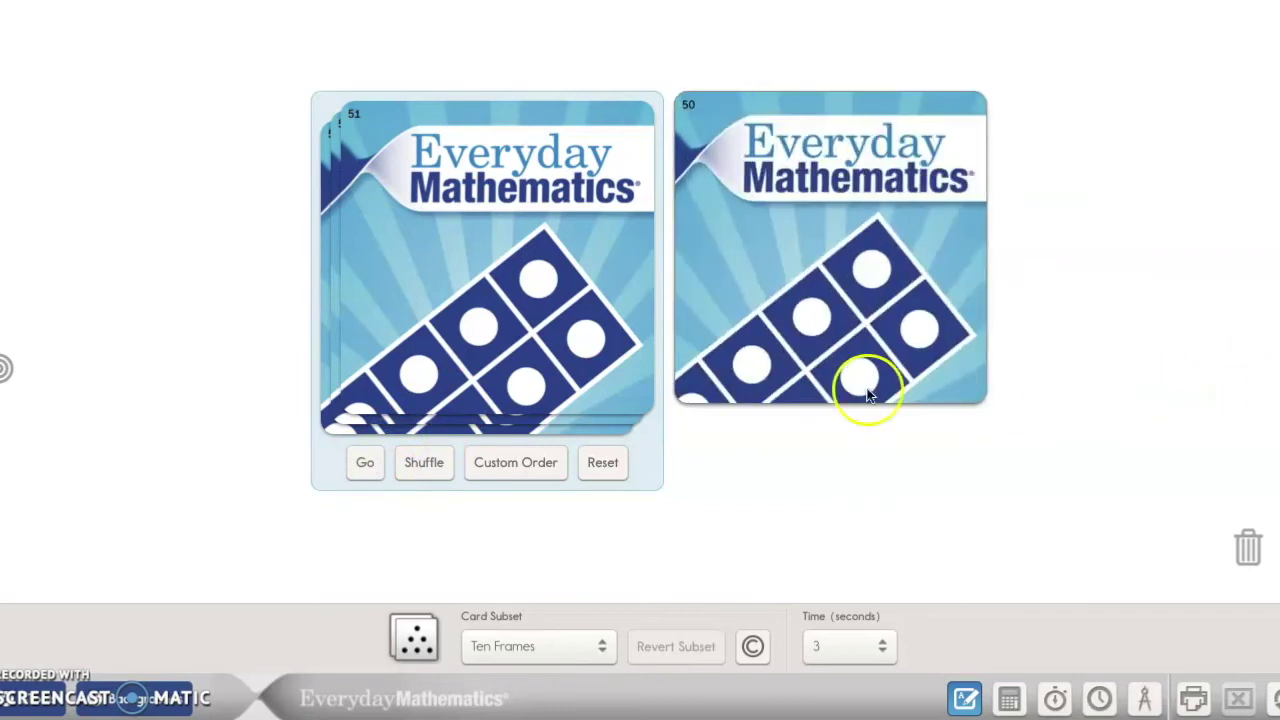
click(424, 464)
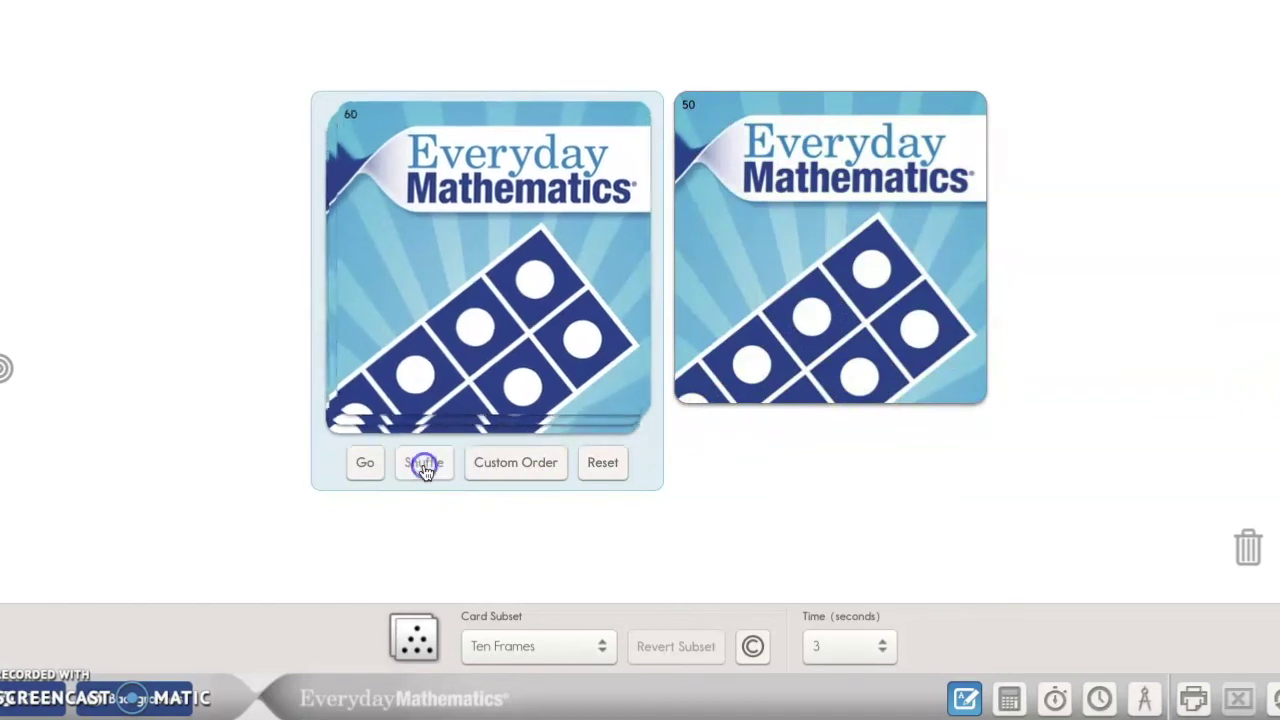
click(366, 463)
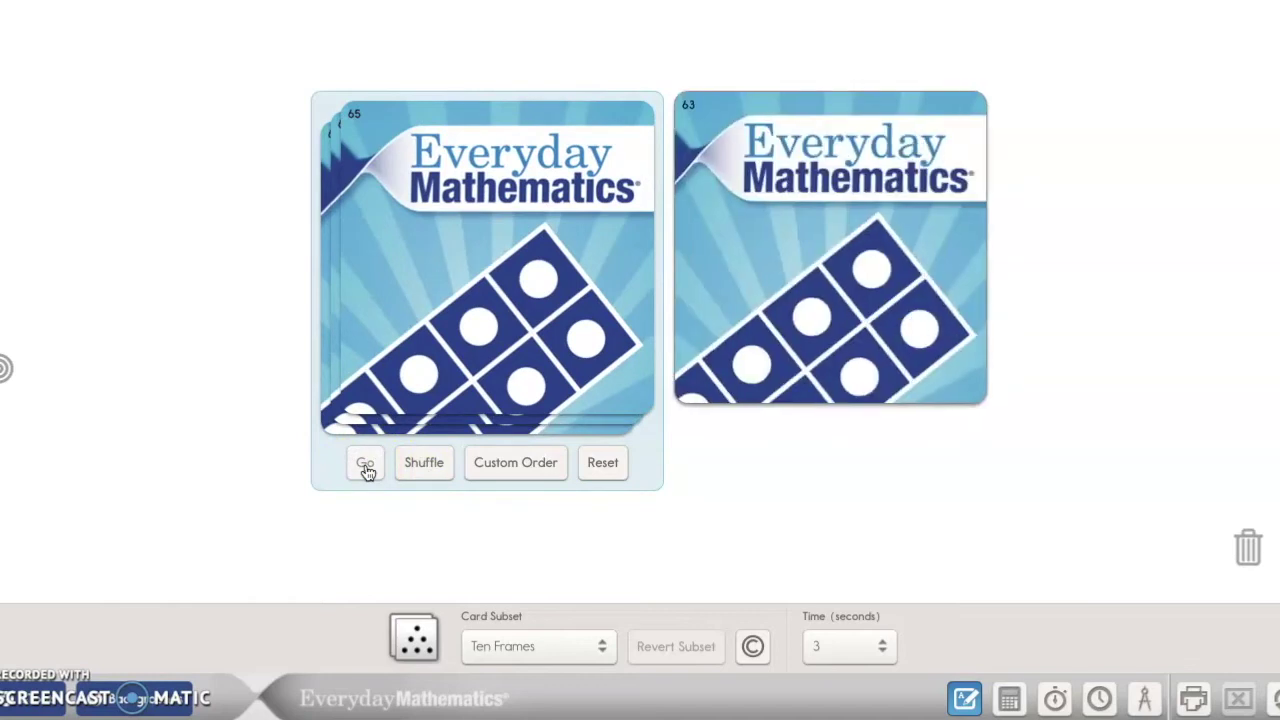
click(836, 240)
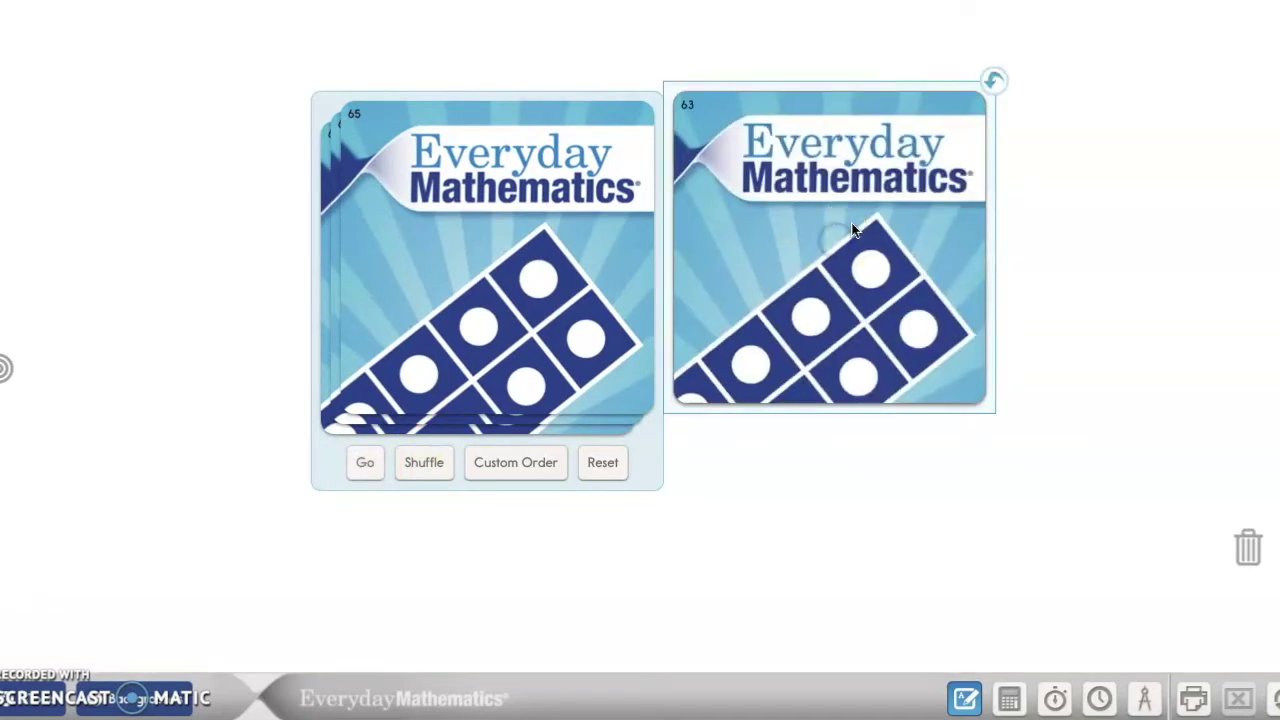
click(994, 82)
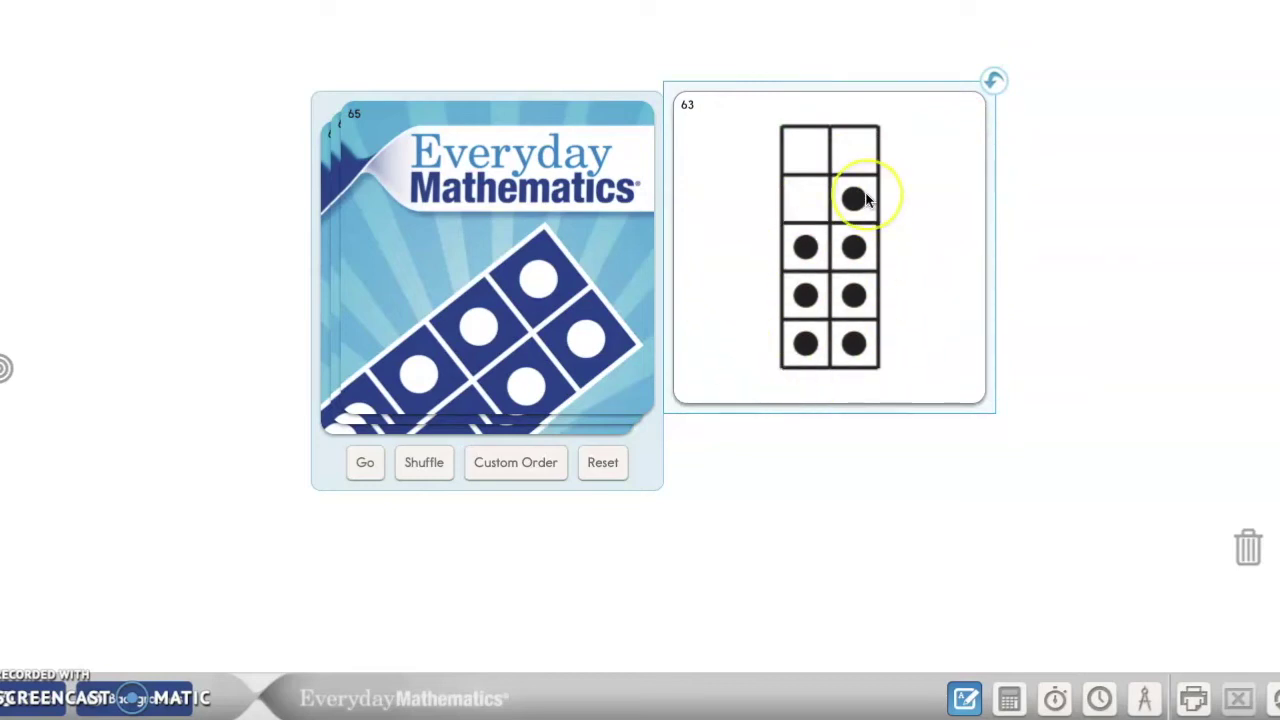
click(993, 80)
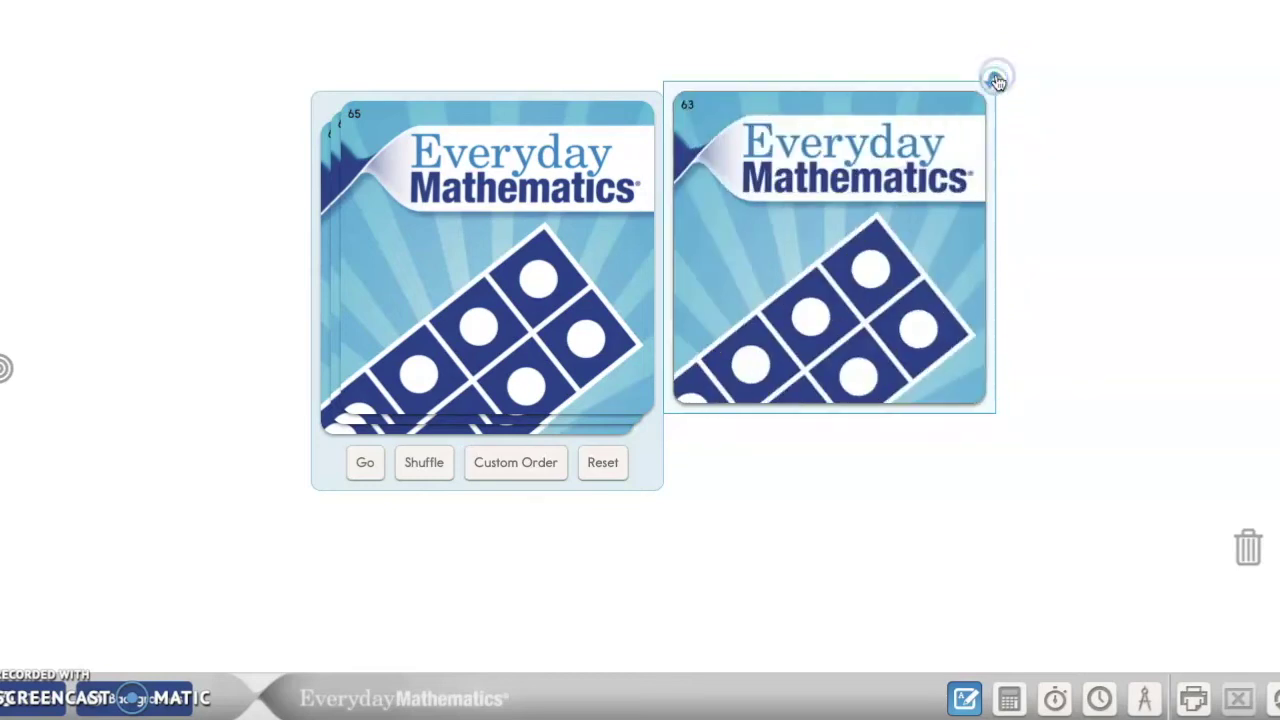
click(515, 462)
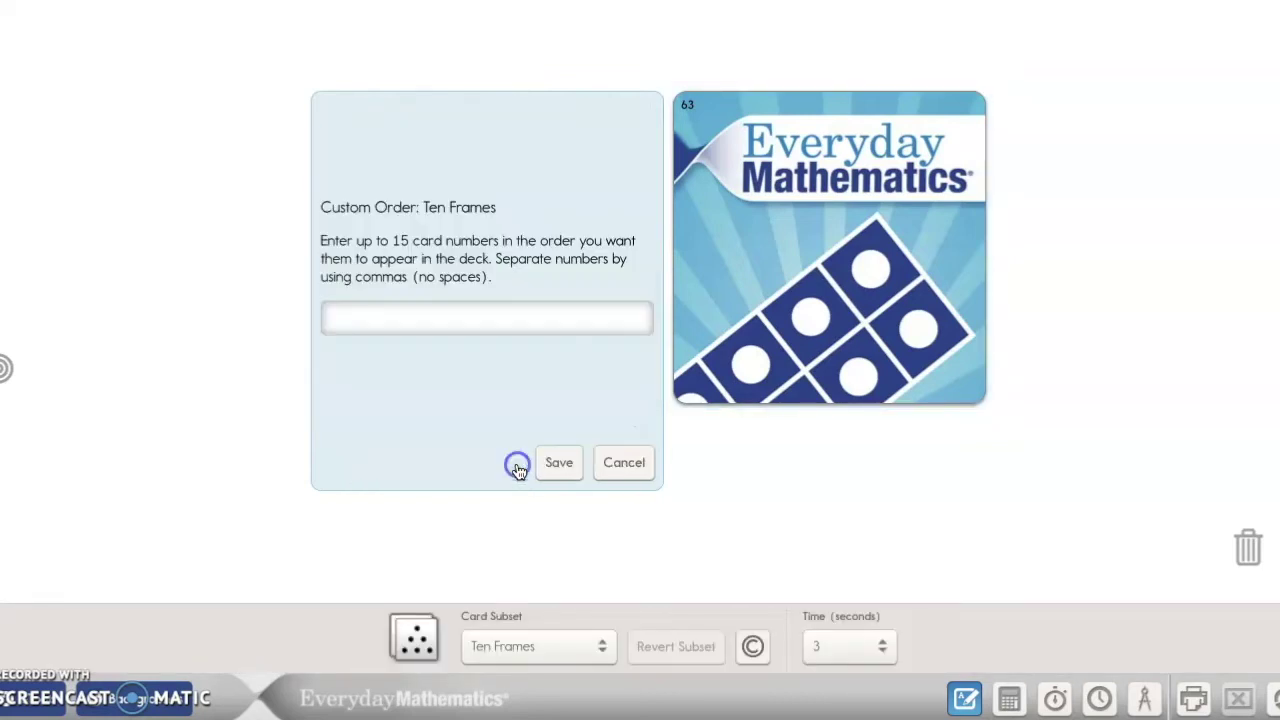
click(354, 320)
click(622, 465)
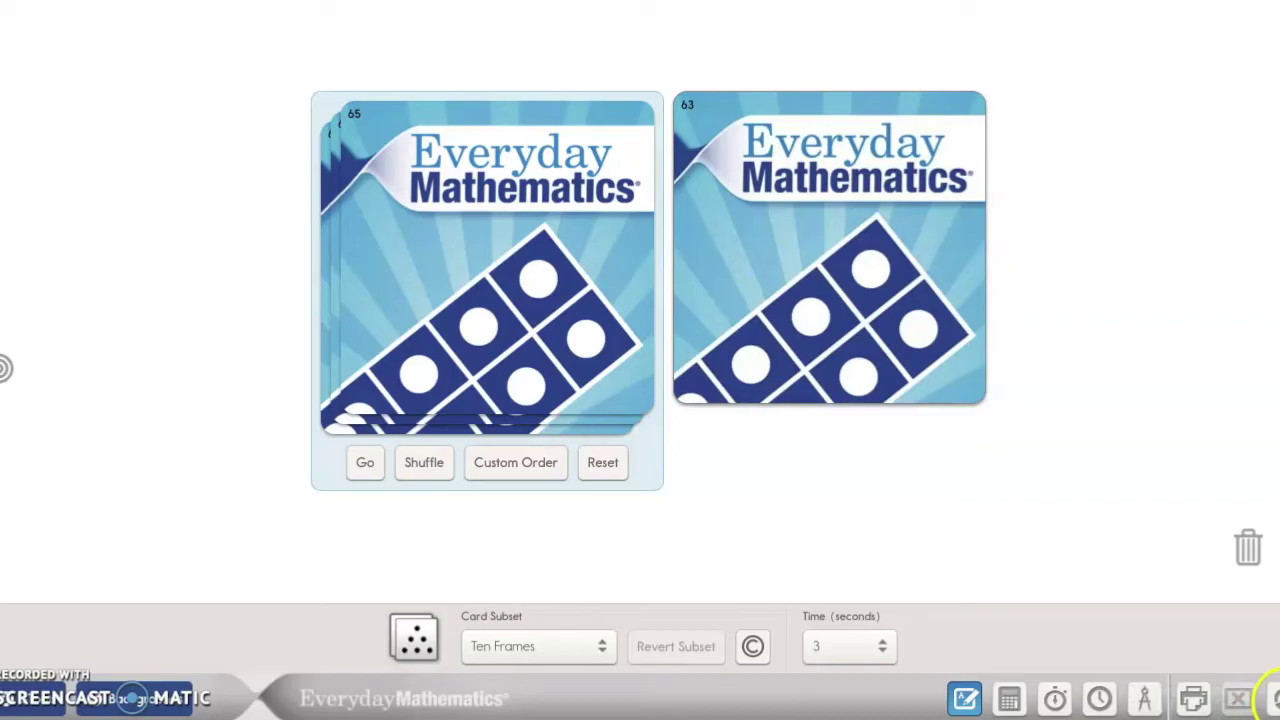
Clear the workspace and open the Base-10 Blocks tool from the Grade 2 list.
click(1273, 700)
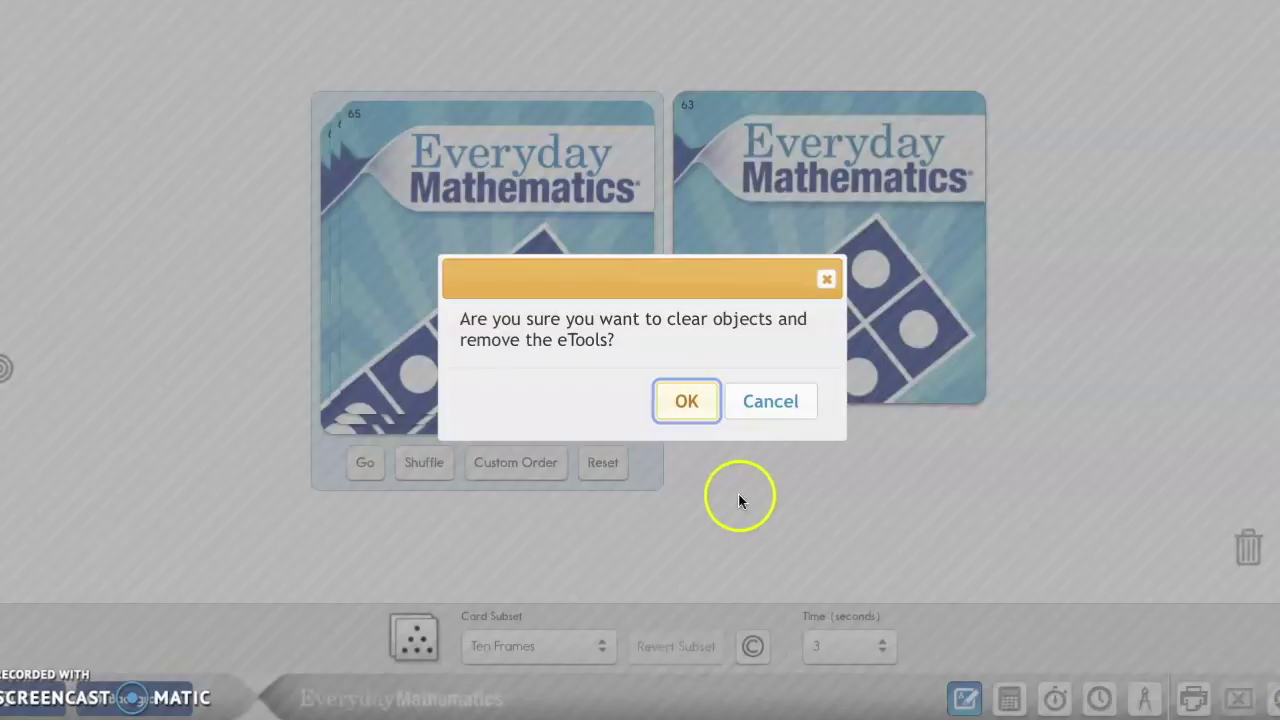
click(680, 401)
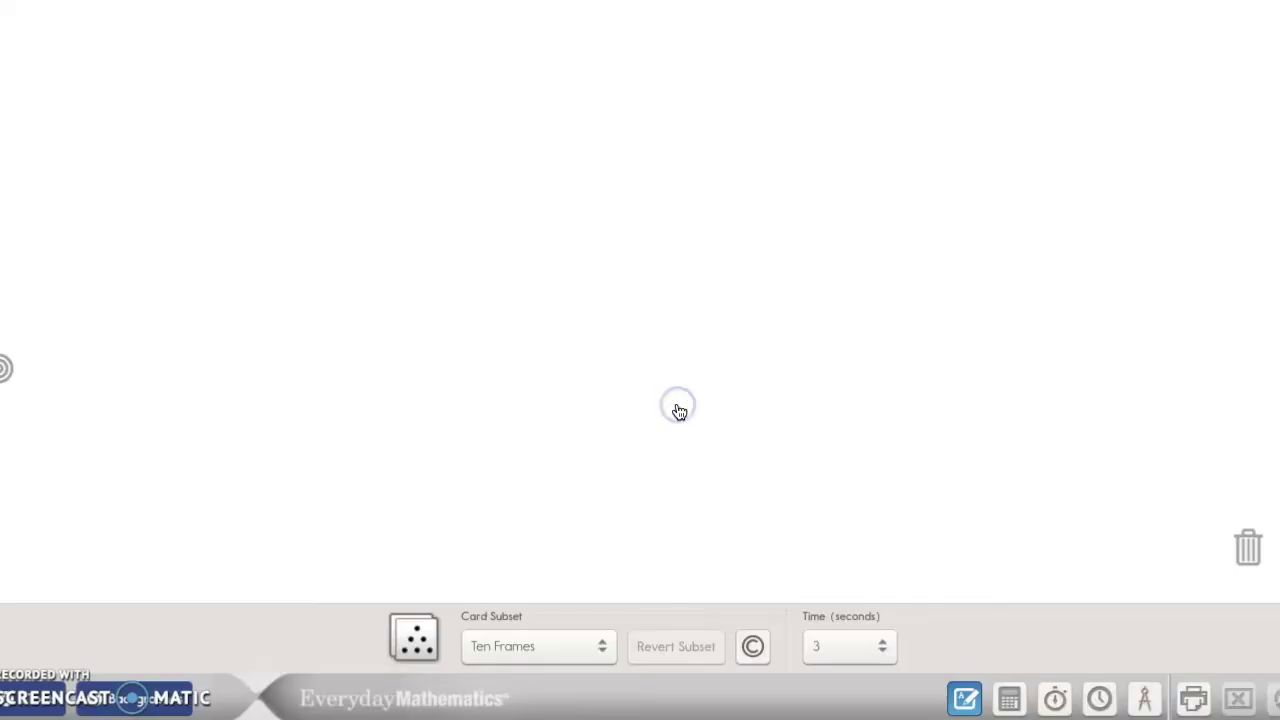
click(30, 705)
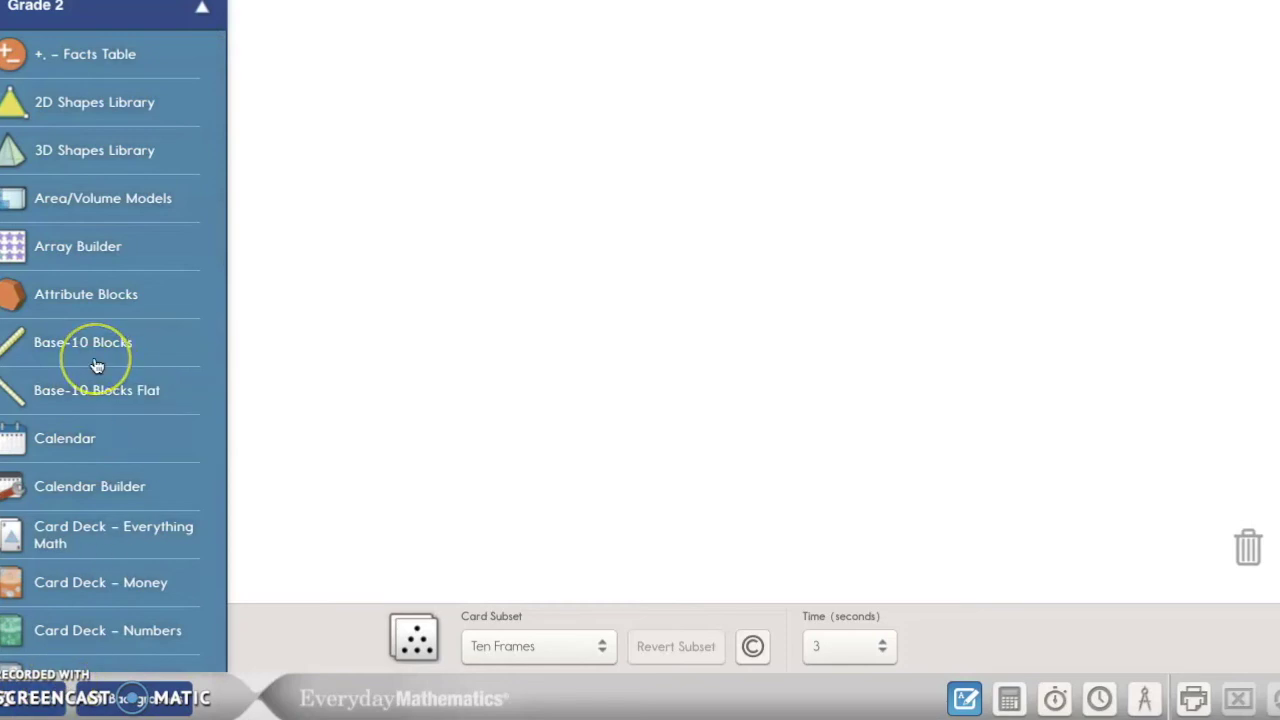
scroll(96, 365, down, 5)
scroll(96, 365, up, 2)
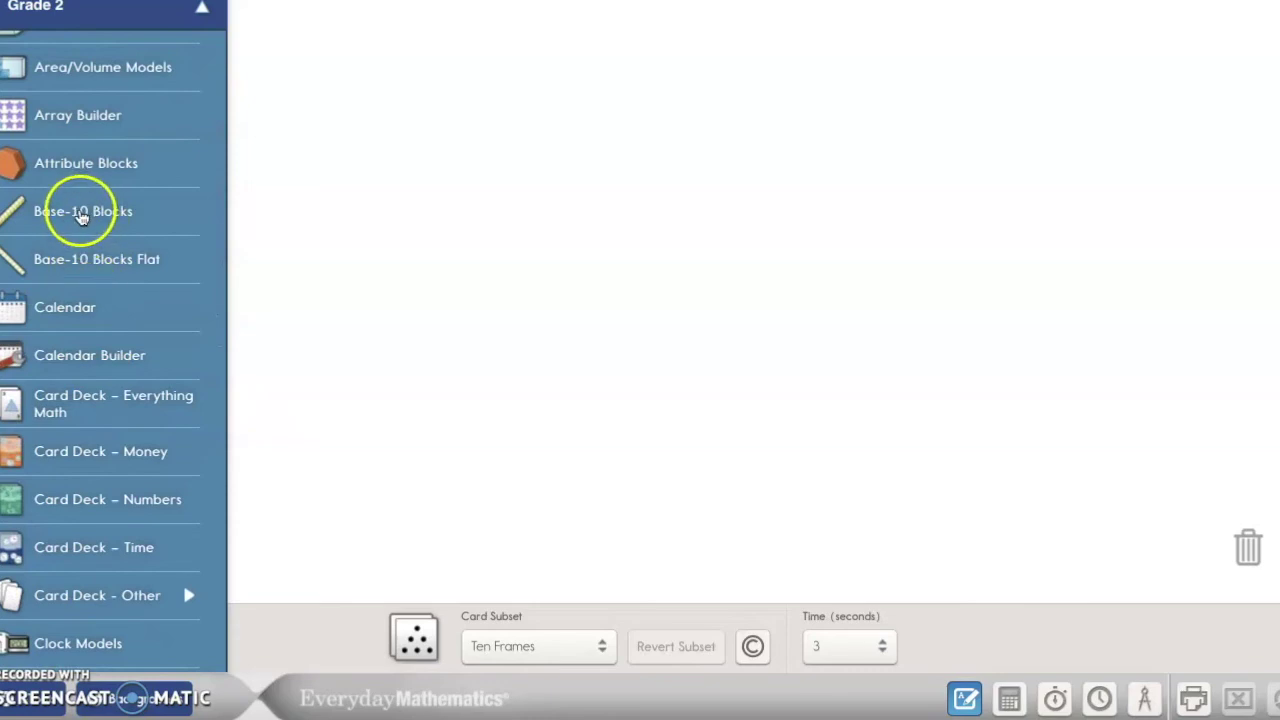
click(74, 211)
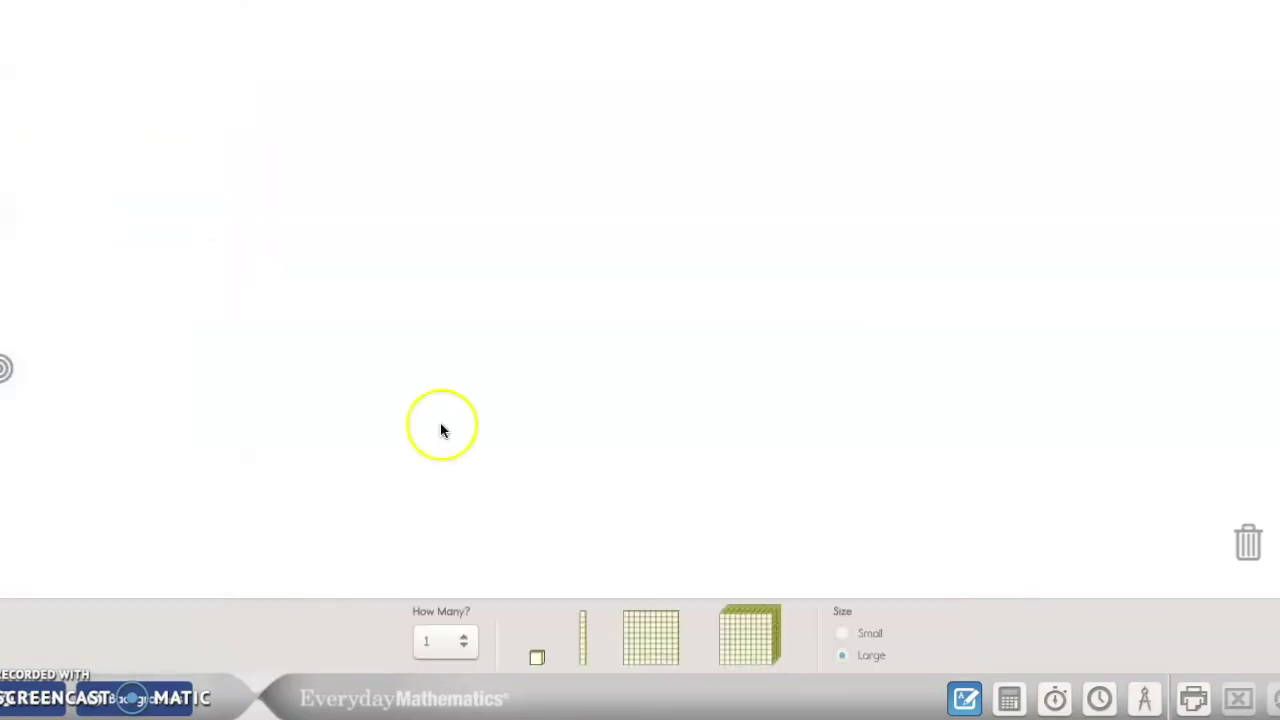
Place a hundreds flat, a tens rod and two unit cubes, then clear all blocks.
drag(657, 632, 364, 232)
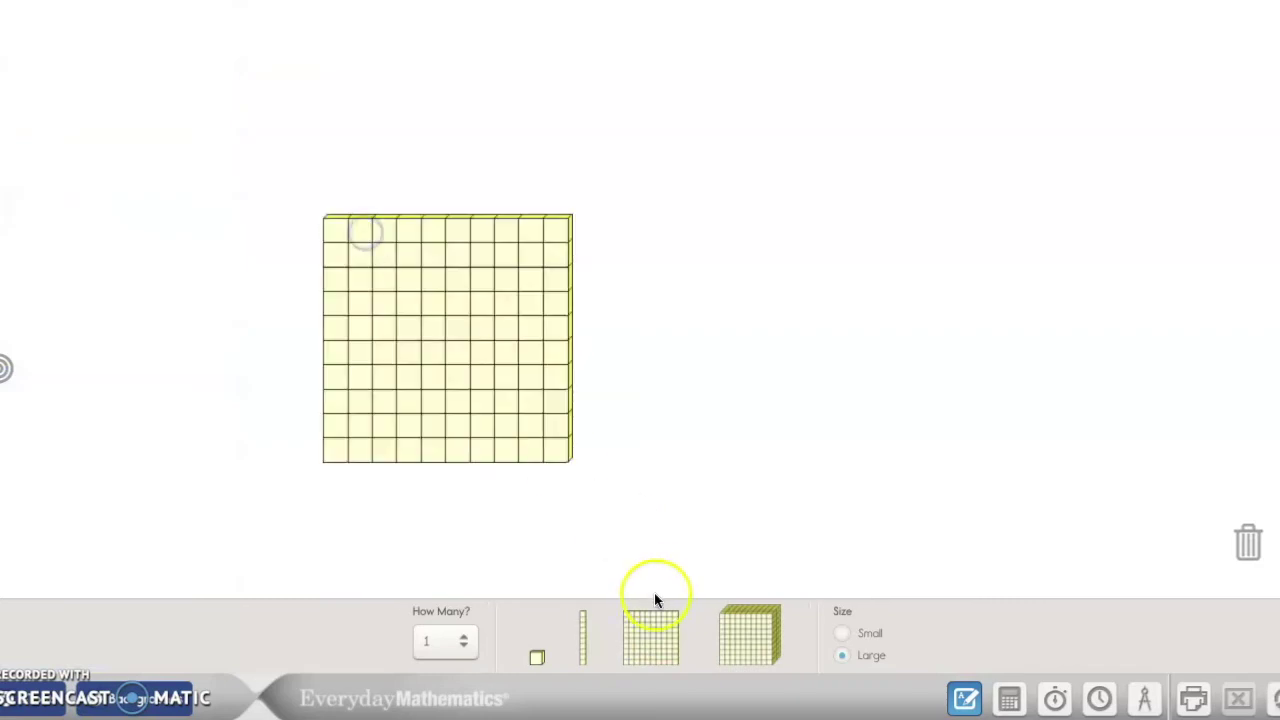
drag(590, 643, 704, 252)
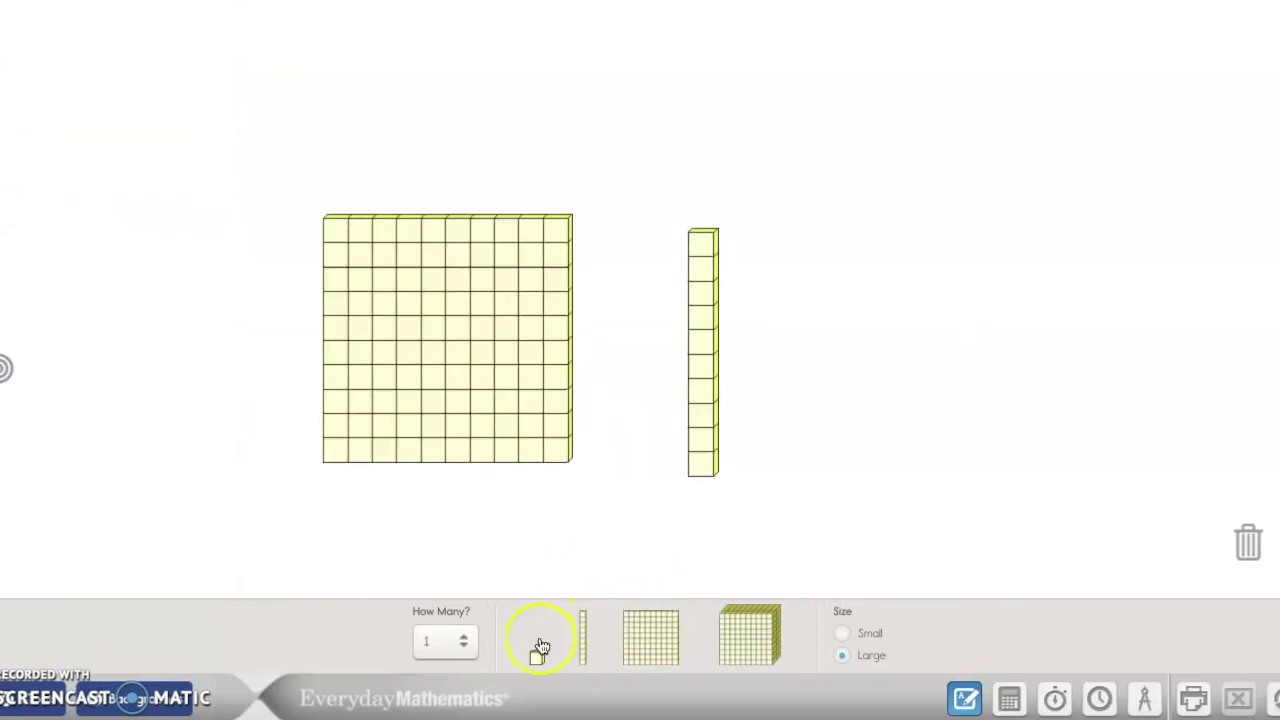
drag(541, 654, 852, 268)
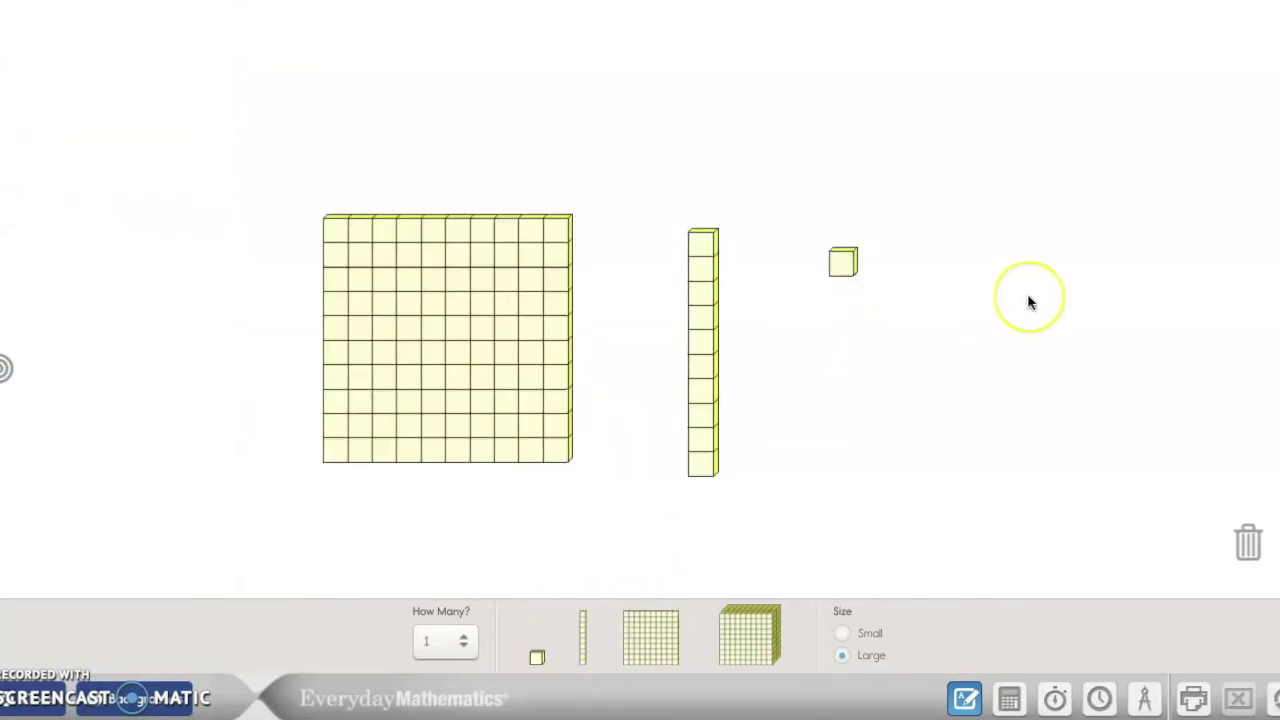
drag(541, 657, 931, 252)
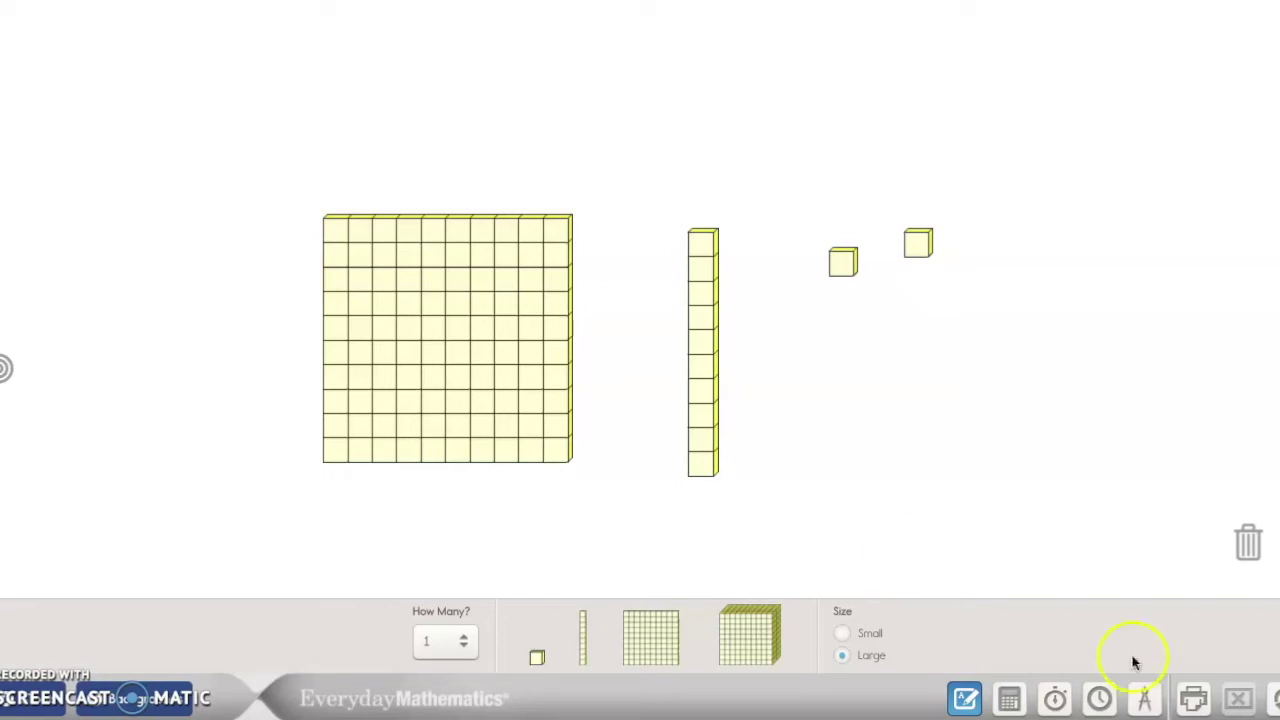
click(1240, 698)
Confirm clearing the blocks and open the Money tool from the Grade 2 list.
click(688, 402)
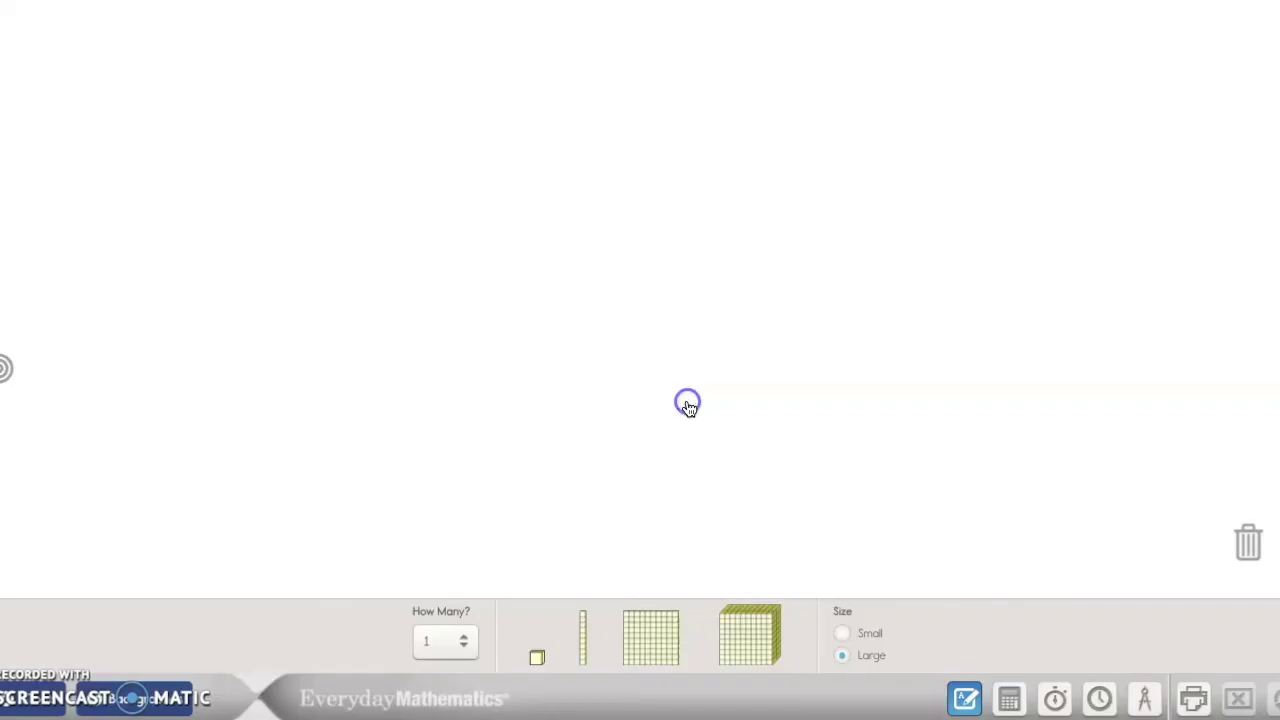
click(5, 369)
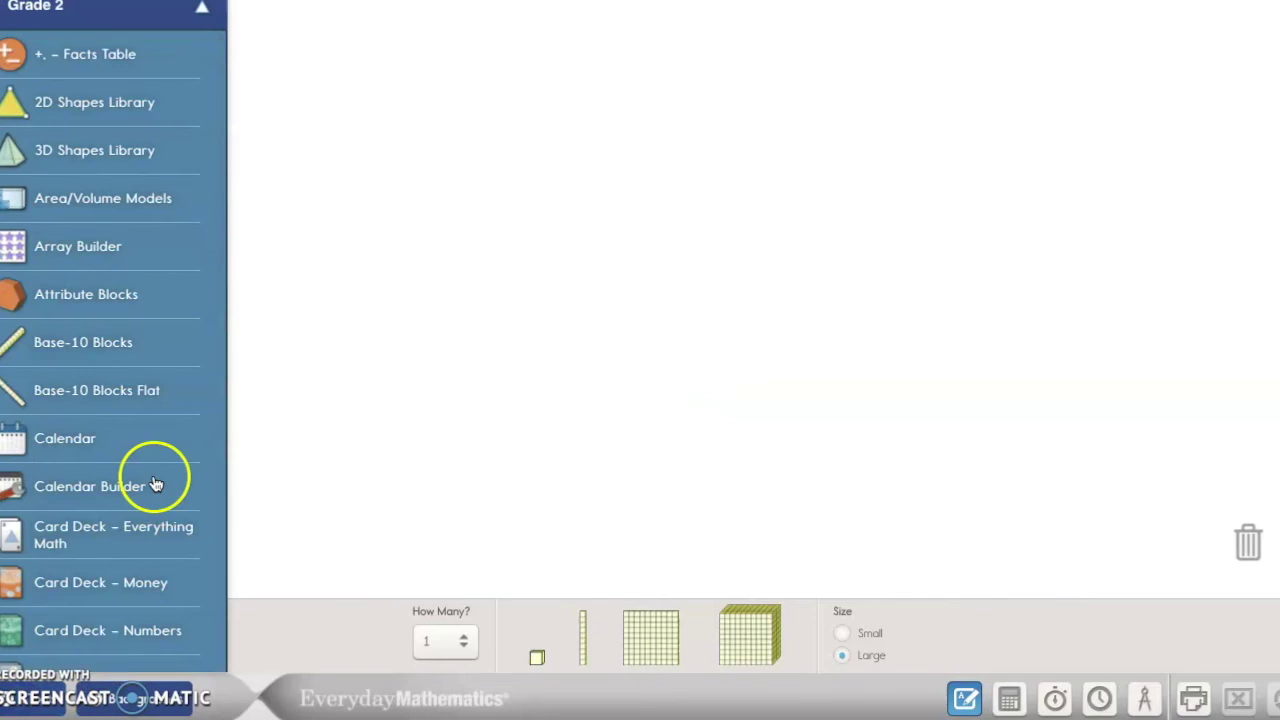
scroll(135, 480, down, 5)
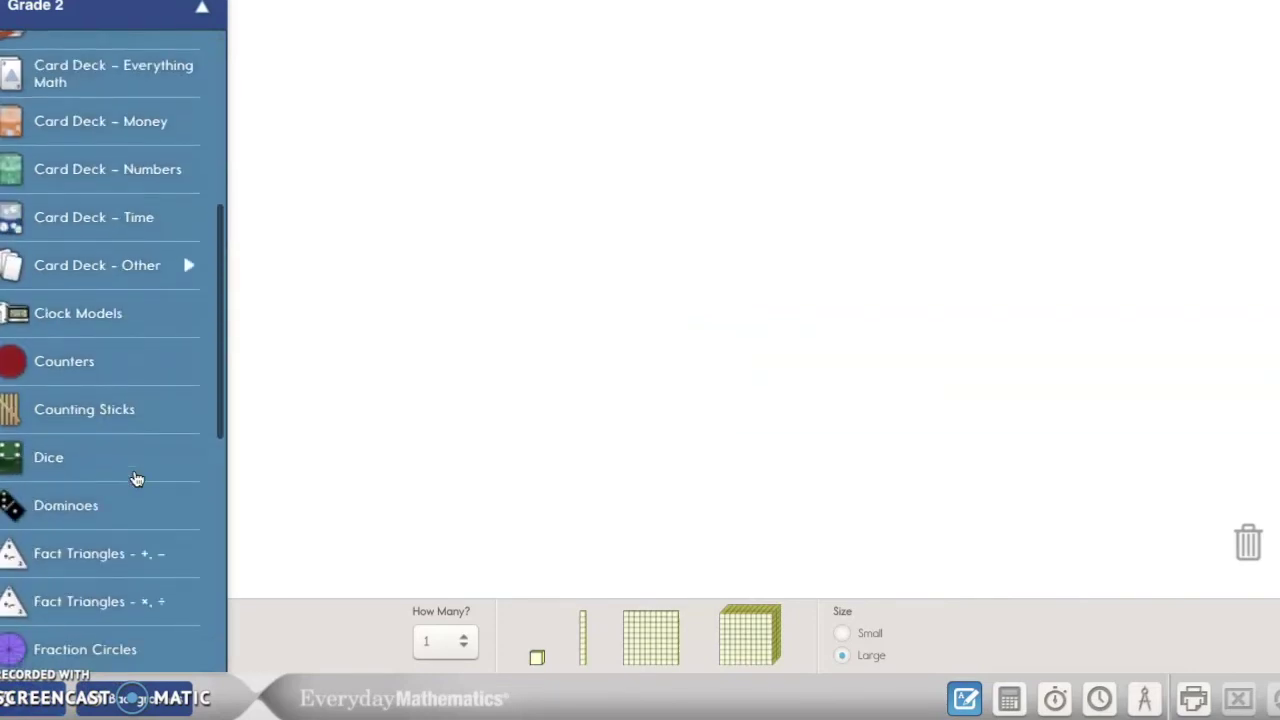
scroll(136, 479, down, 5)
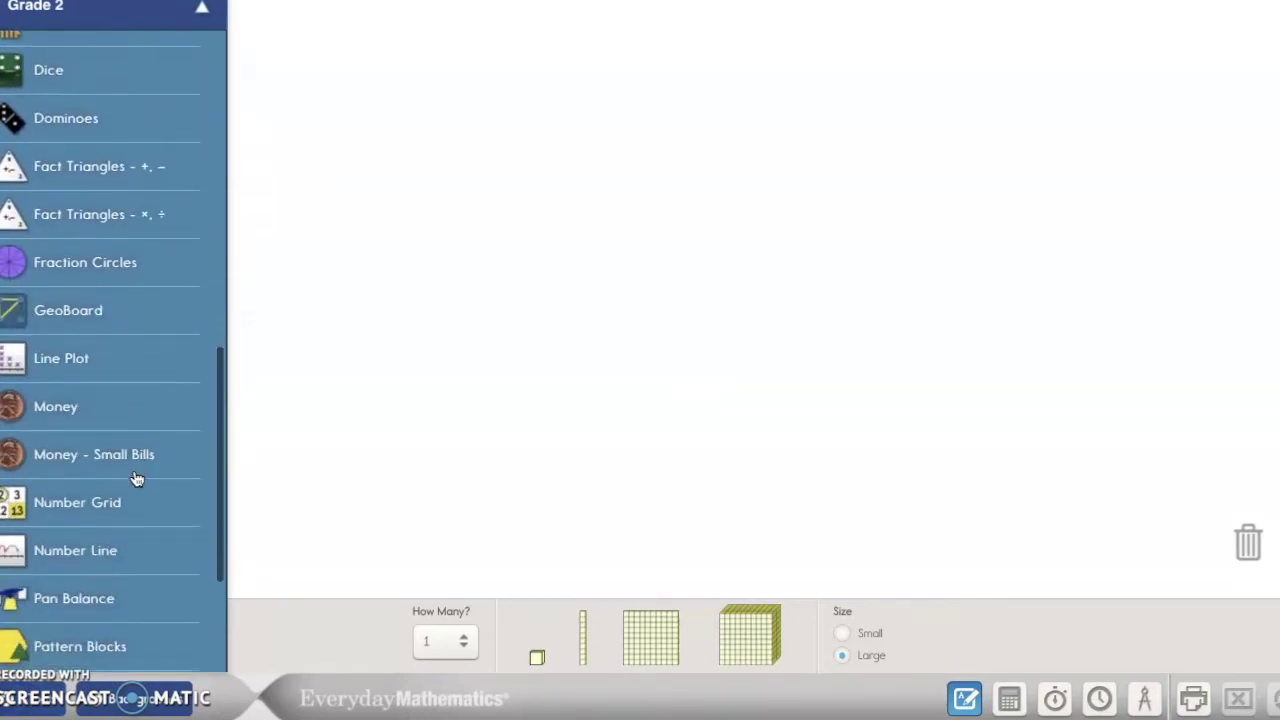
scroll(137, 479, down, 2)
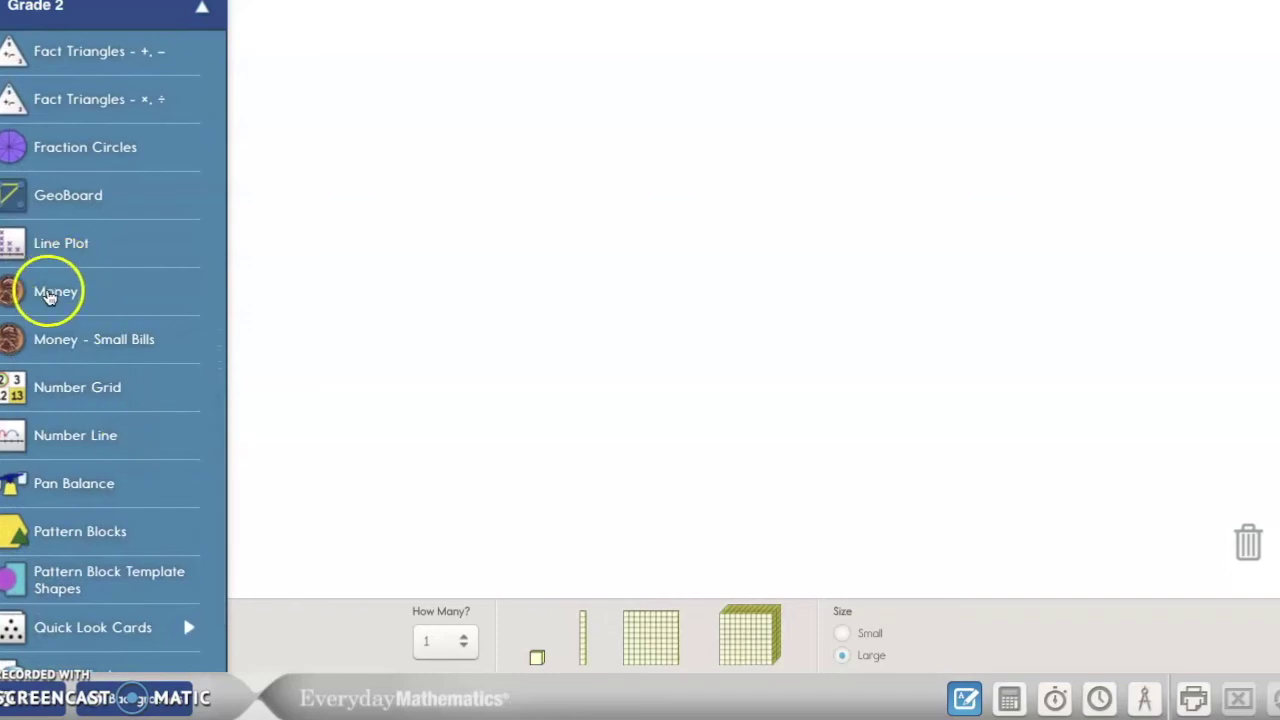
click(50, 296)
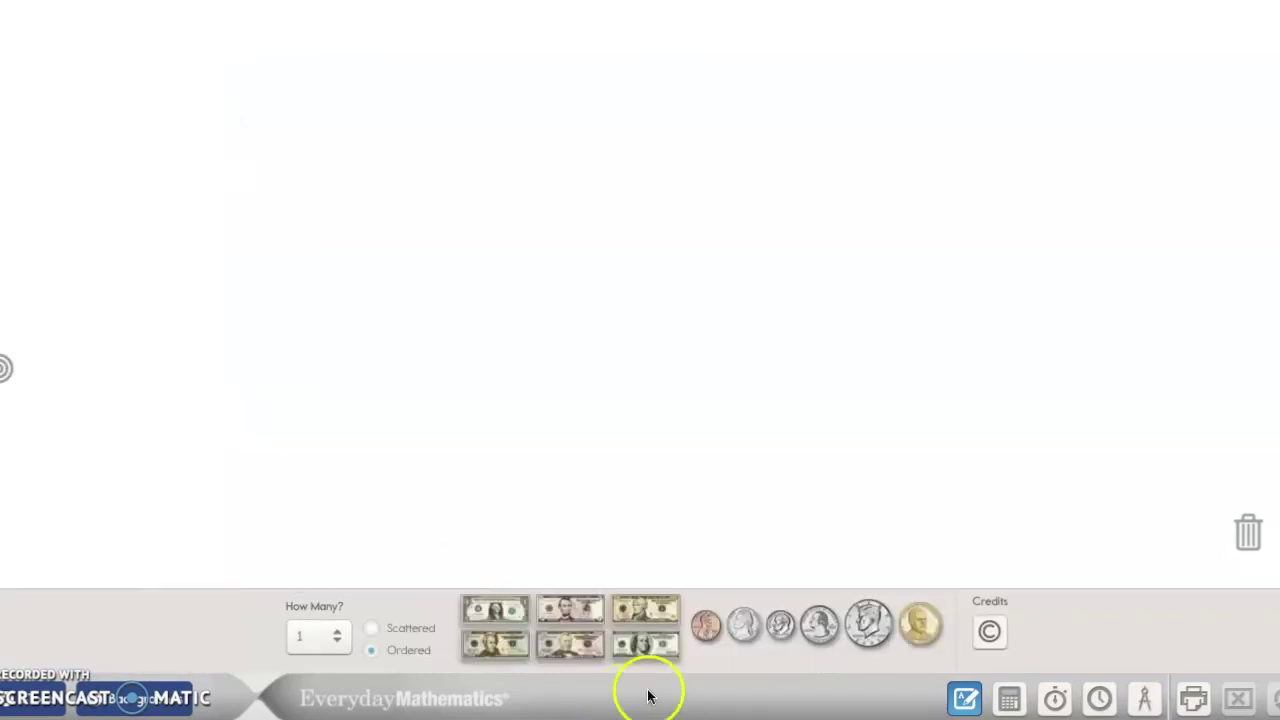
Line up a quarter, a dime and a penny in a row, then clear the coins.
drag(819, 624, 468, 252)
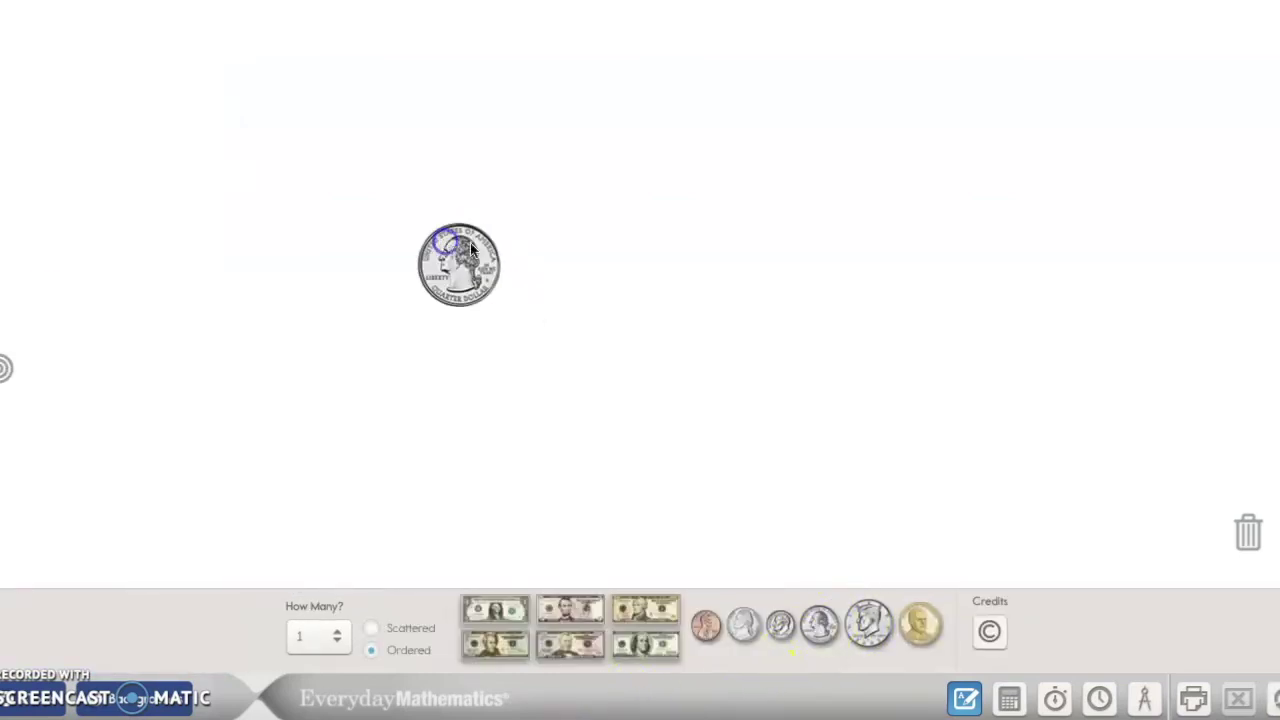
drag(780, 624, 568, 178)
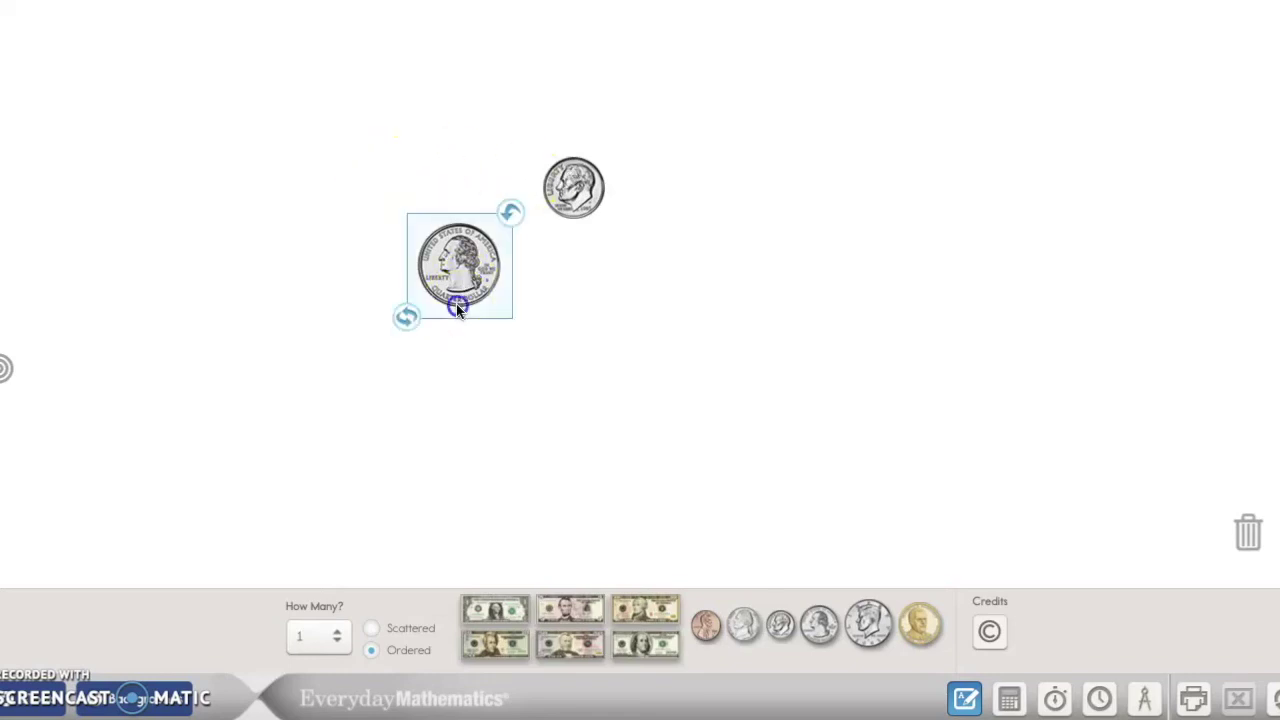
drag(457, 297, 463, 215)
drag(705, 625, 650, 181)
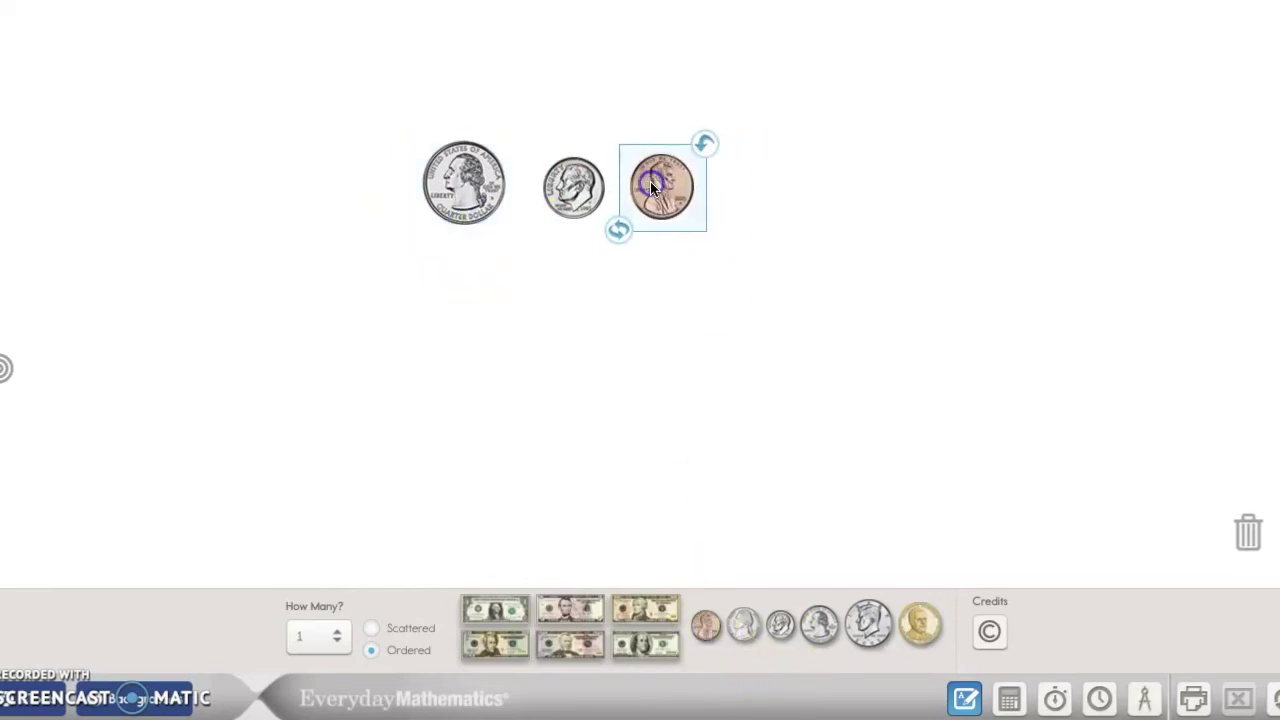
click(656, 349)
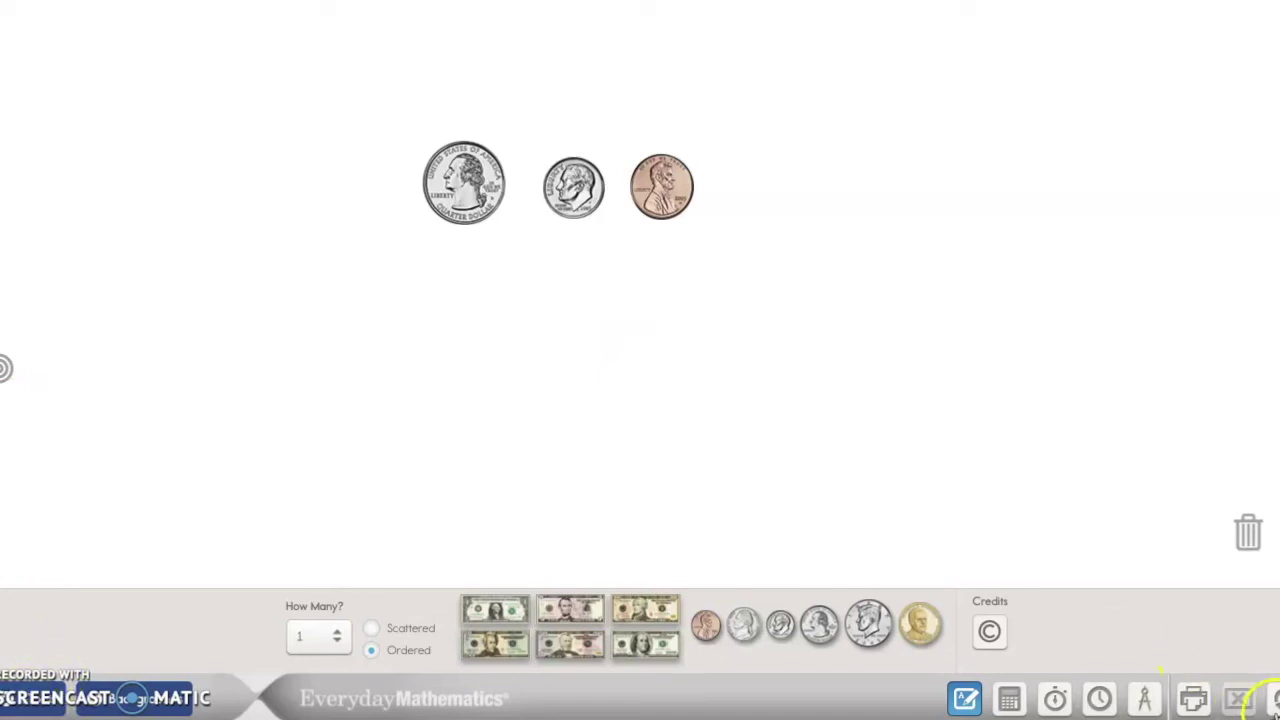
click(1274, 698)
Confirm removing the coins and place a Number Grid on the workspace, moved up and left.
click(666, 389)
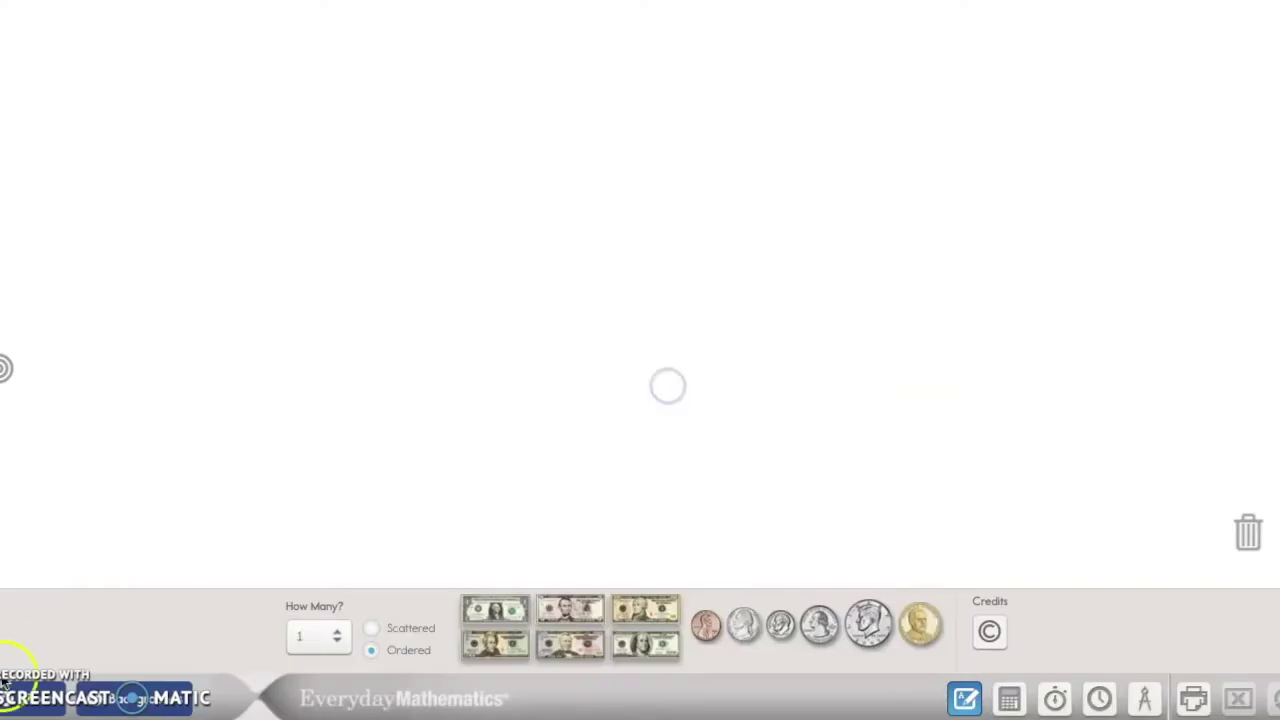
click(5, 368)
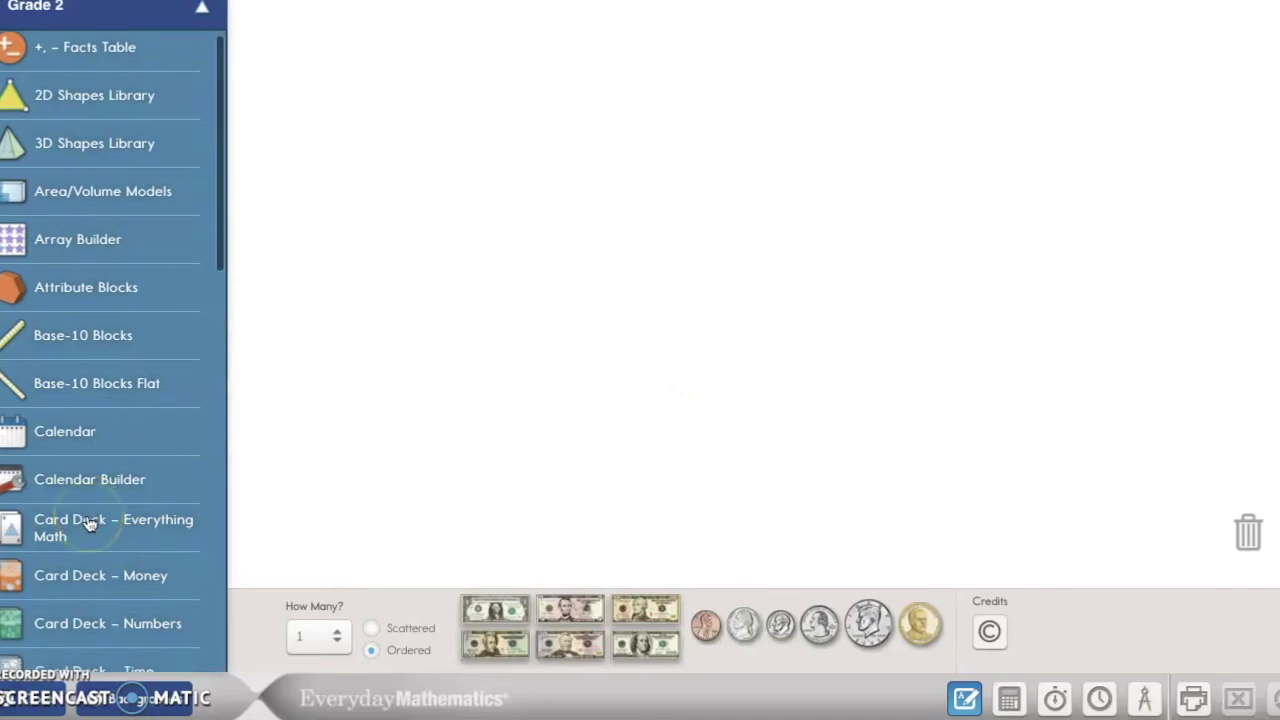
scroll(88, 520, down, 2)
scroll(88, 522, down, 5)
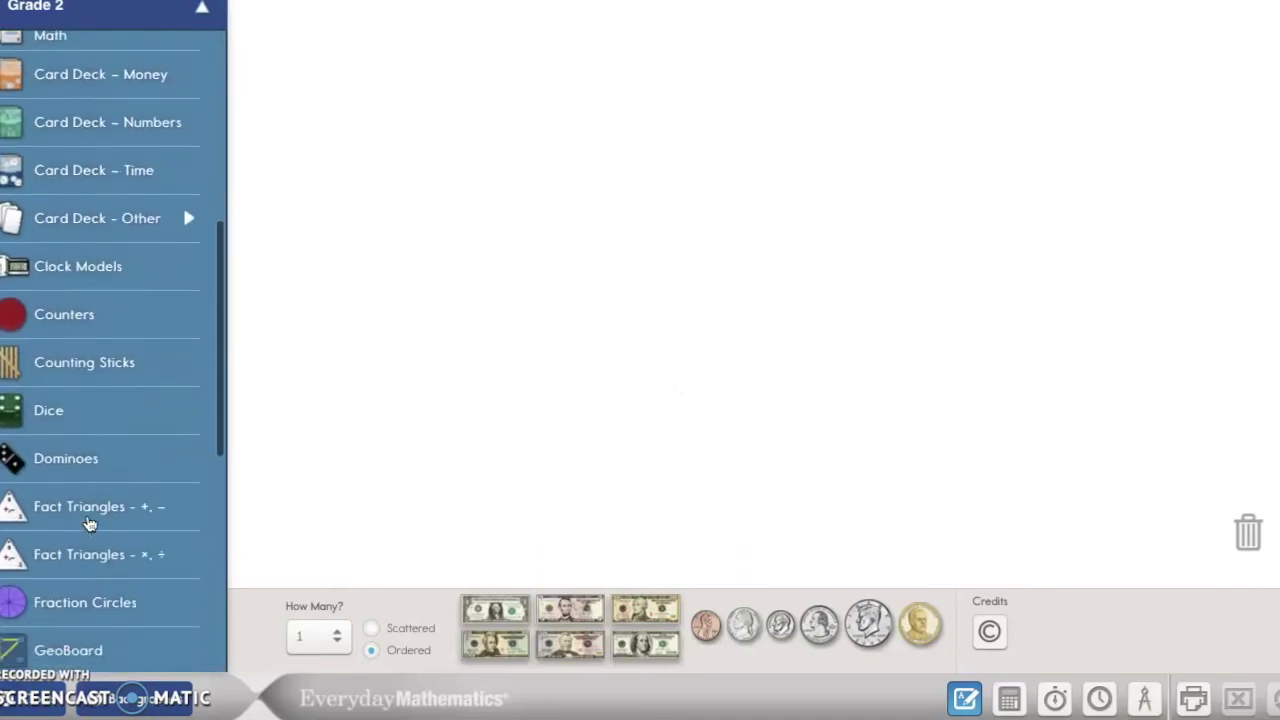
scroll(90, 524, down, 5)
click(72, 545)
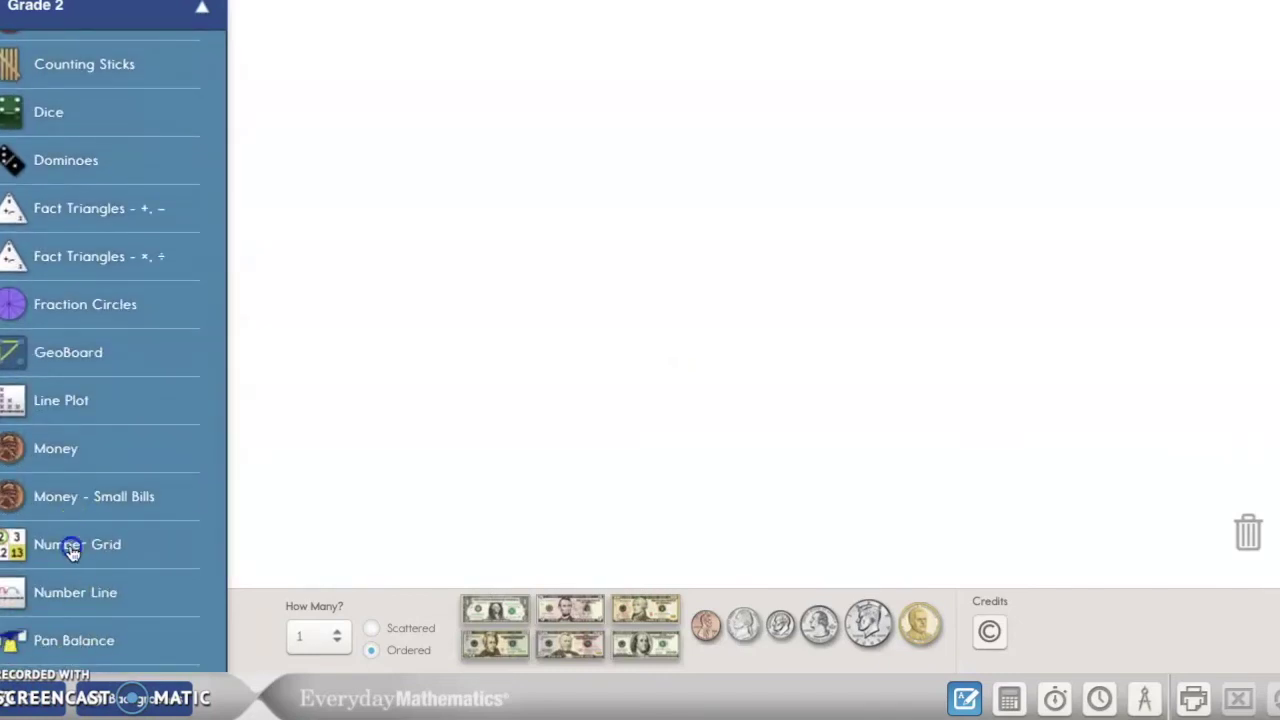
click(409, 624)
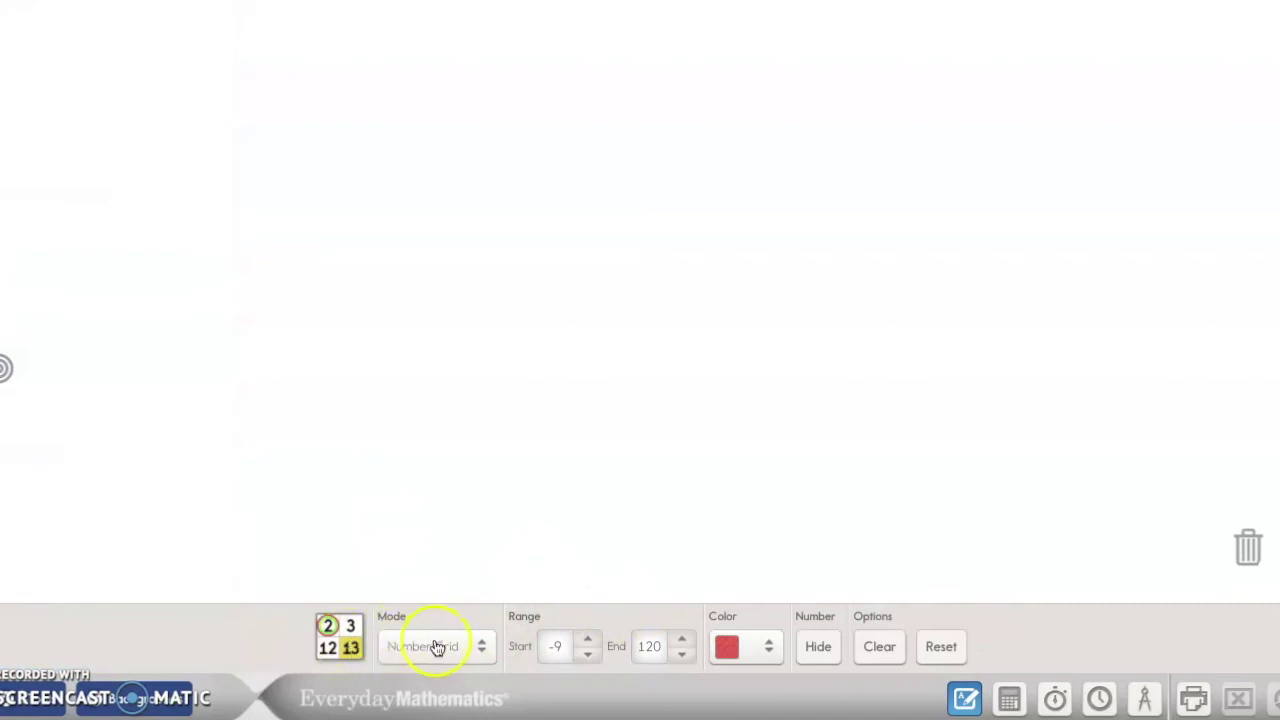
drag(337, 615, 533, 205)
drag(652, 165, 592, 56)
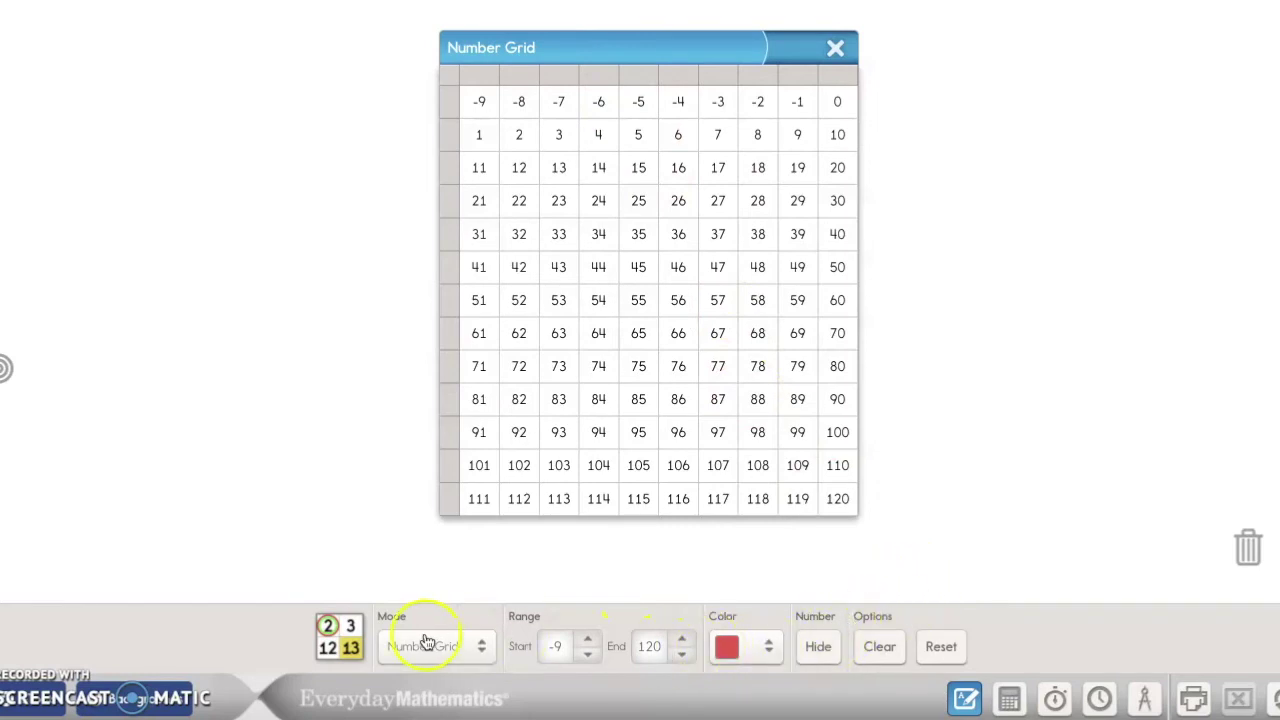
Switch the number grid Mode to Skip Count.
click(445, 646)
click(448, 580)
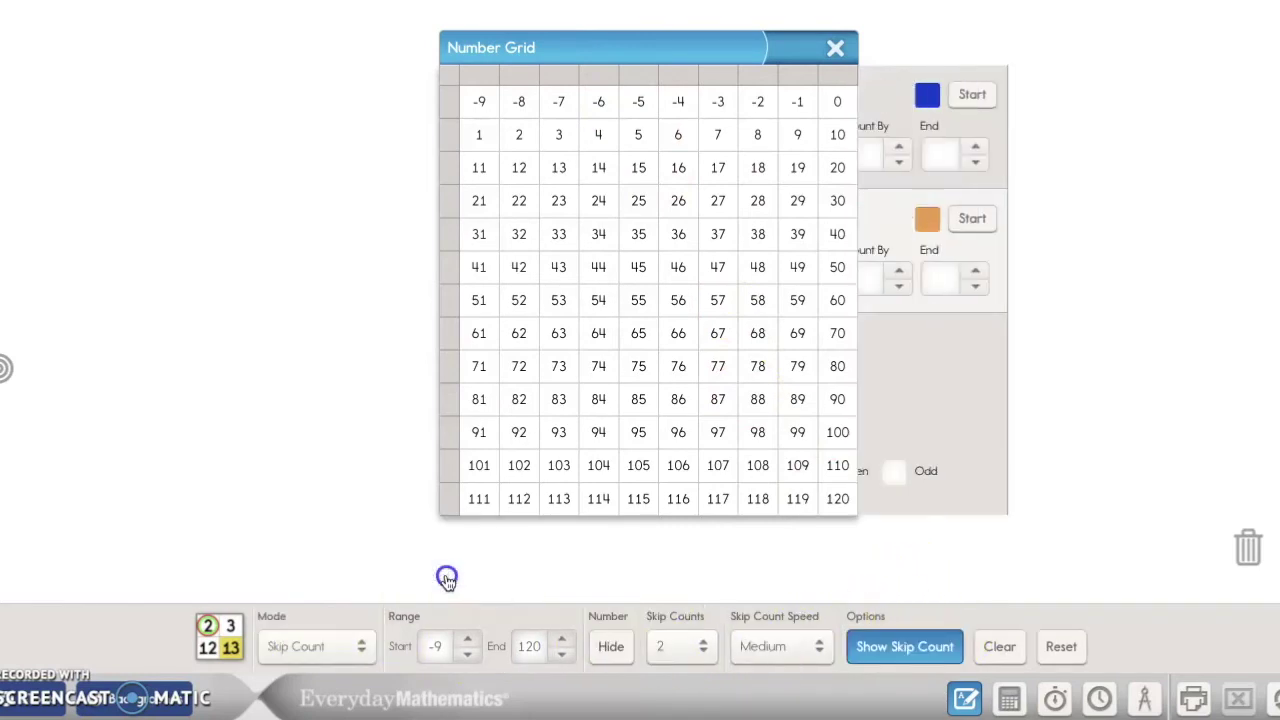
click(361, 648)
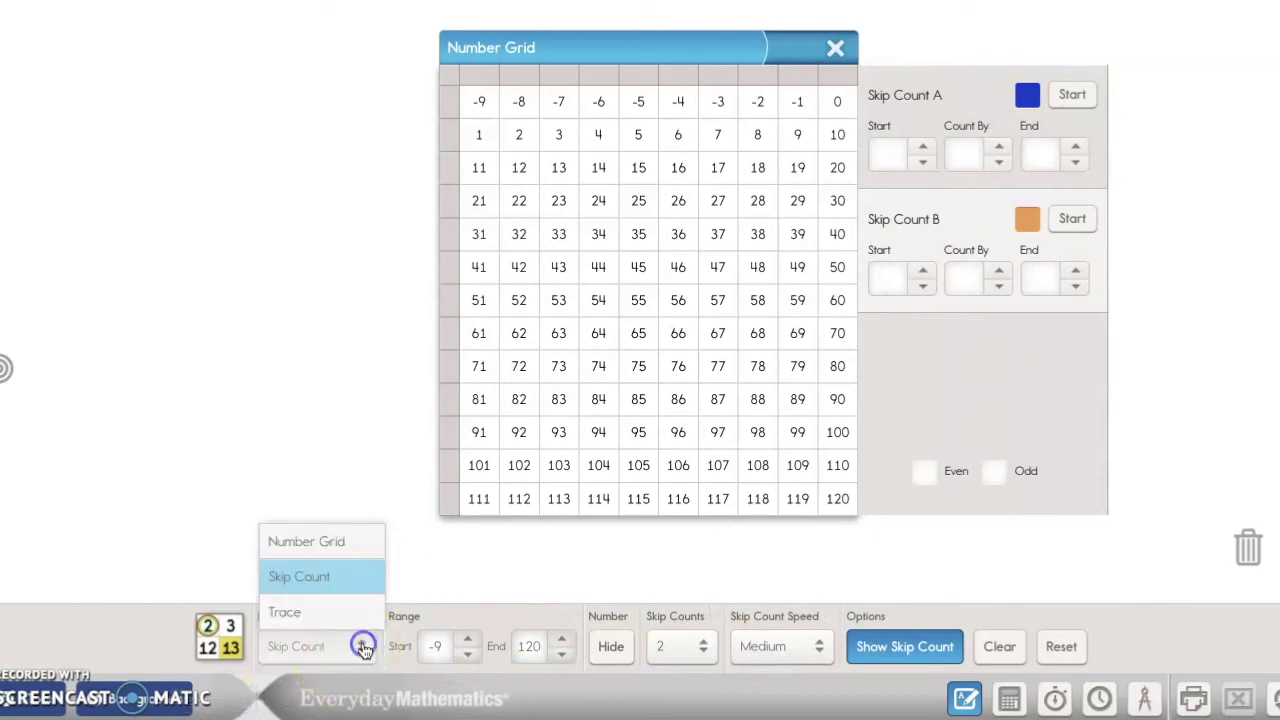
Set Skip Count A to Start 0, Count By 5 and End 100.
click(1183, 330)
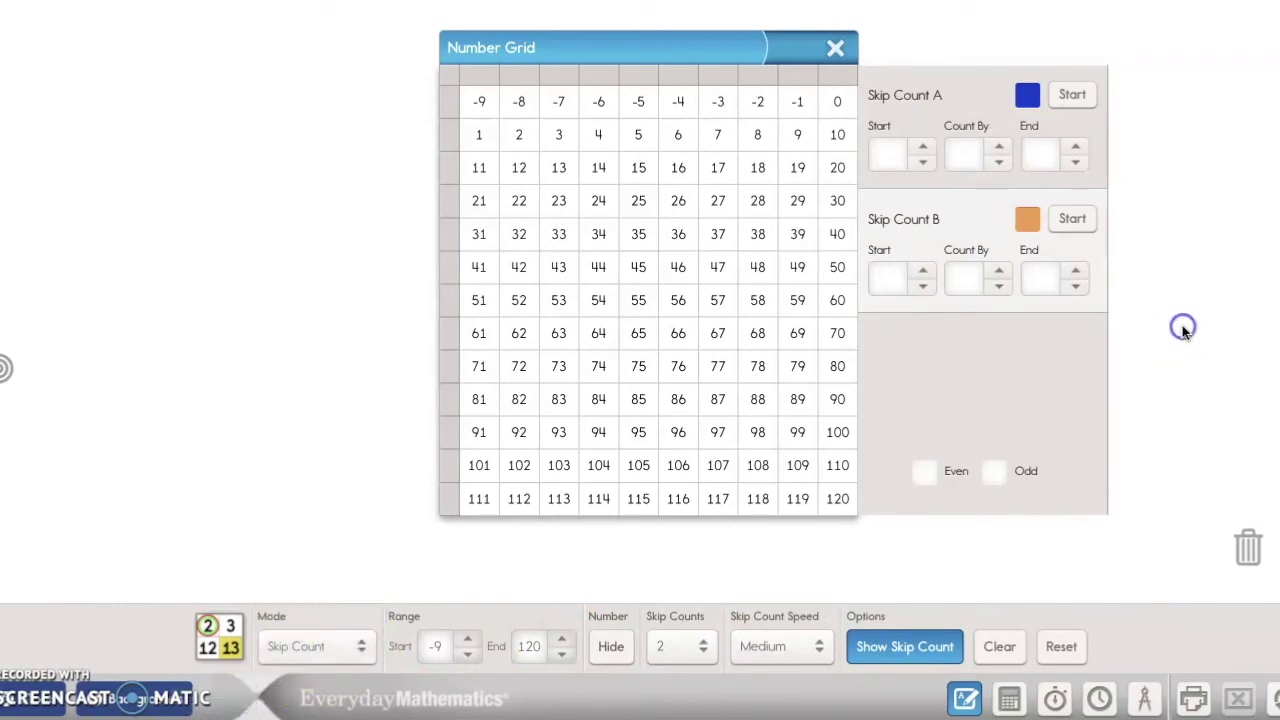
click(922, 148)
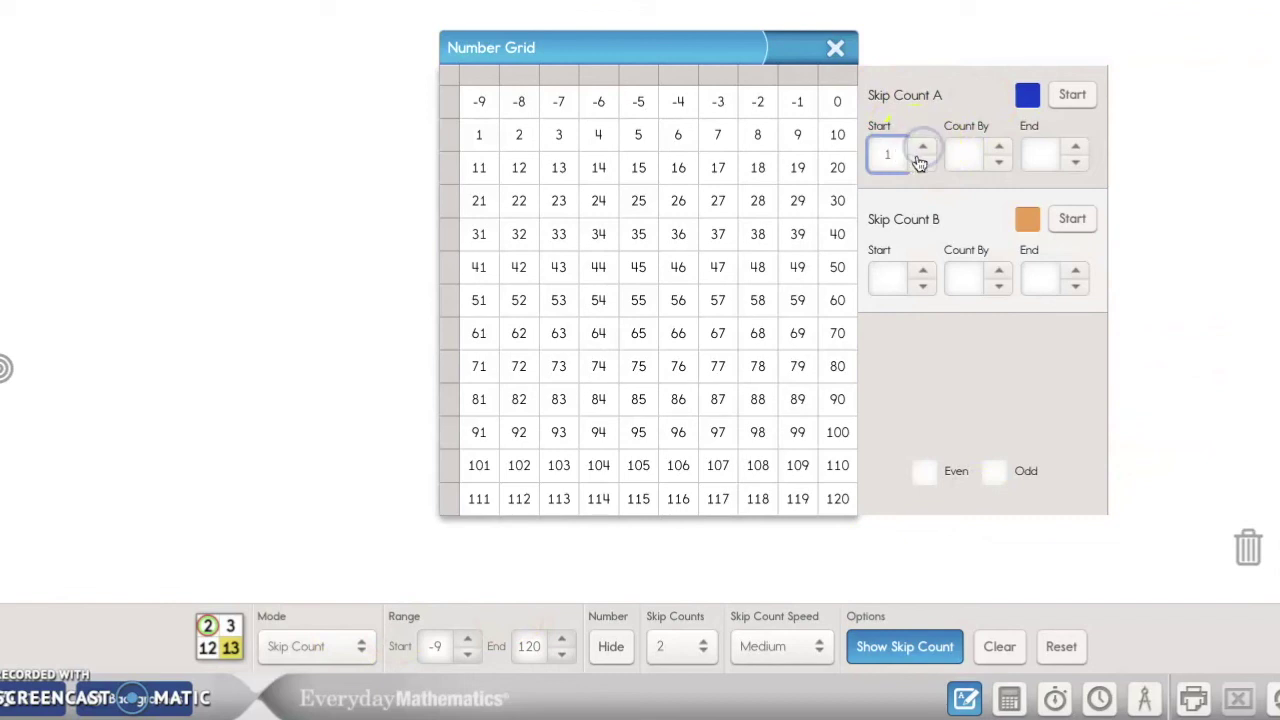
click(922, 163)
click(923, 148)
click(999, 147)
click(997, 139)
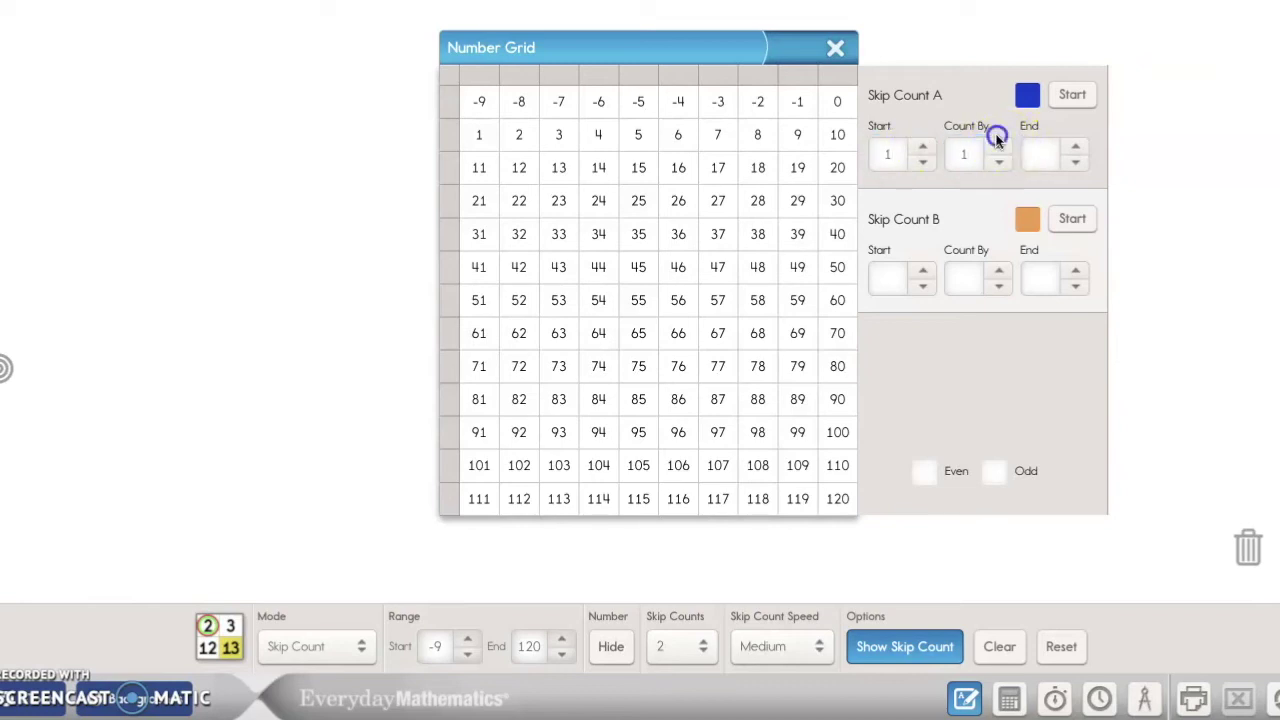
click(998, 147)
click(998, 147)
click(998, 147)
click(998, 147)
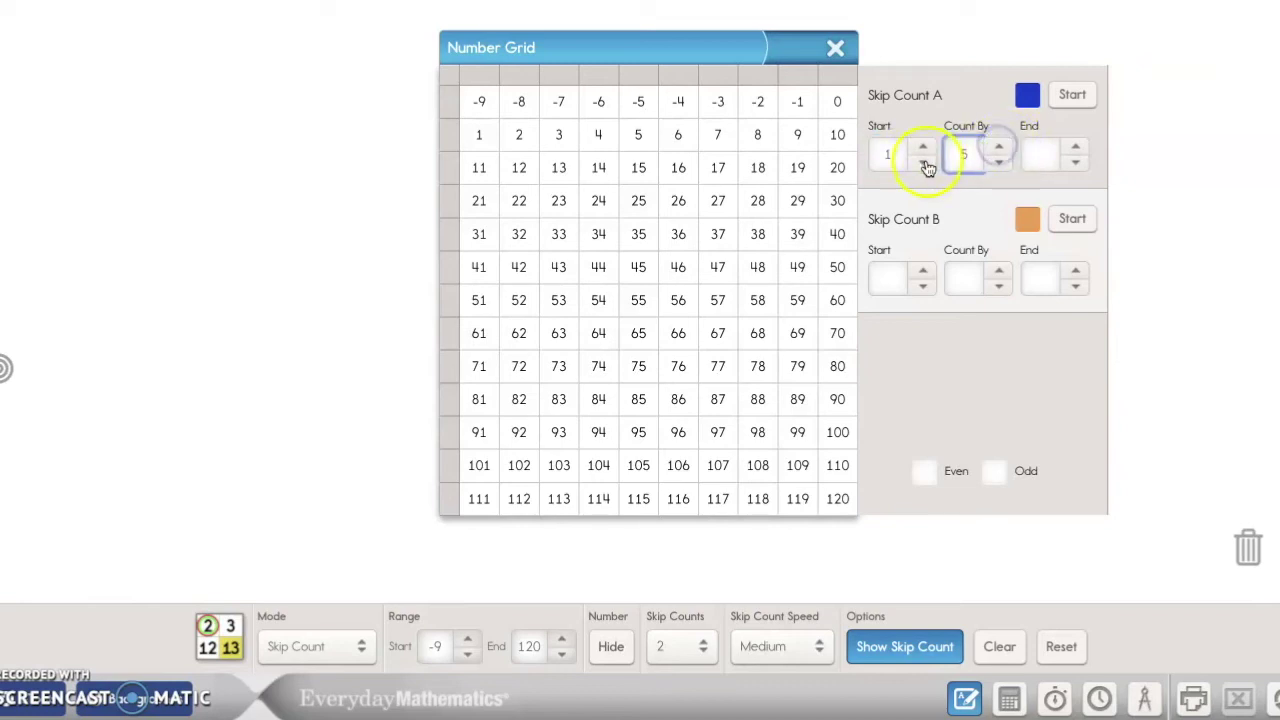
click(923, 164)
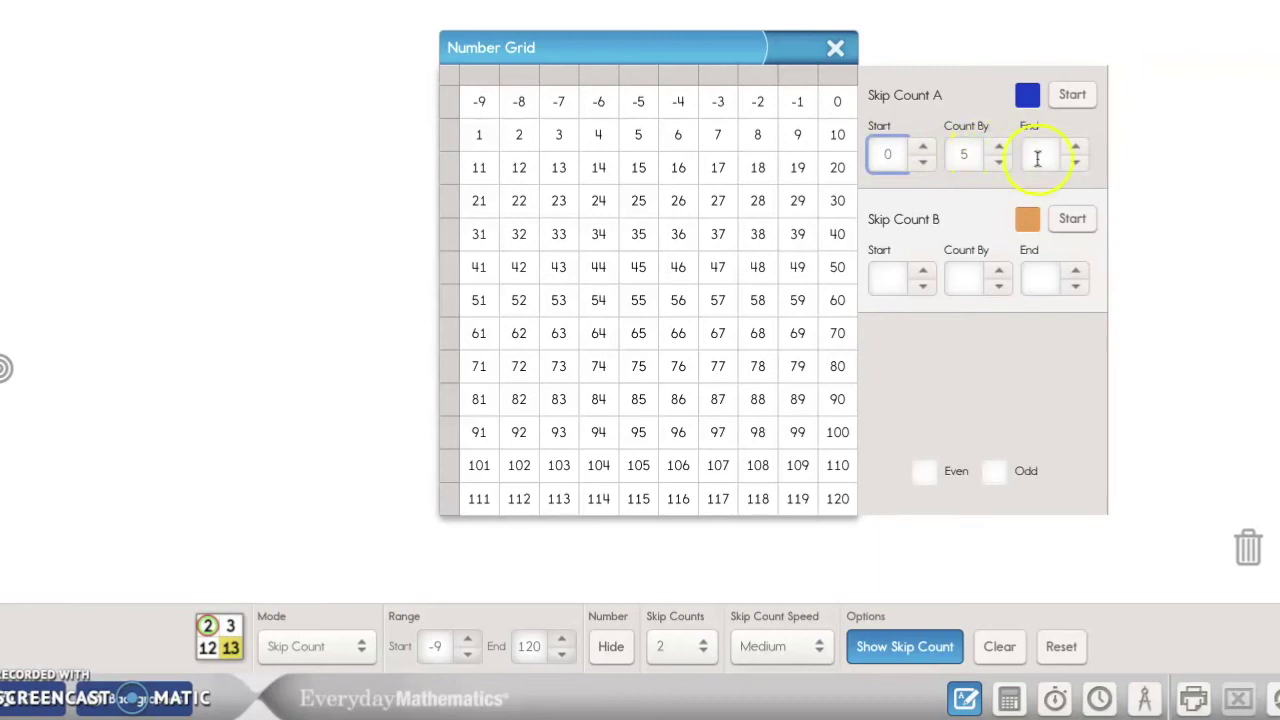
click(1075, 147)
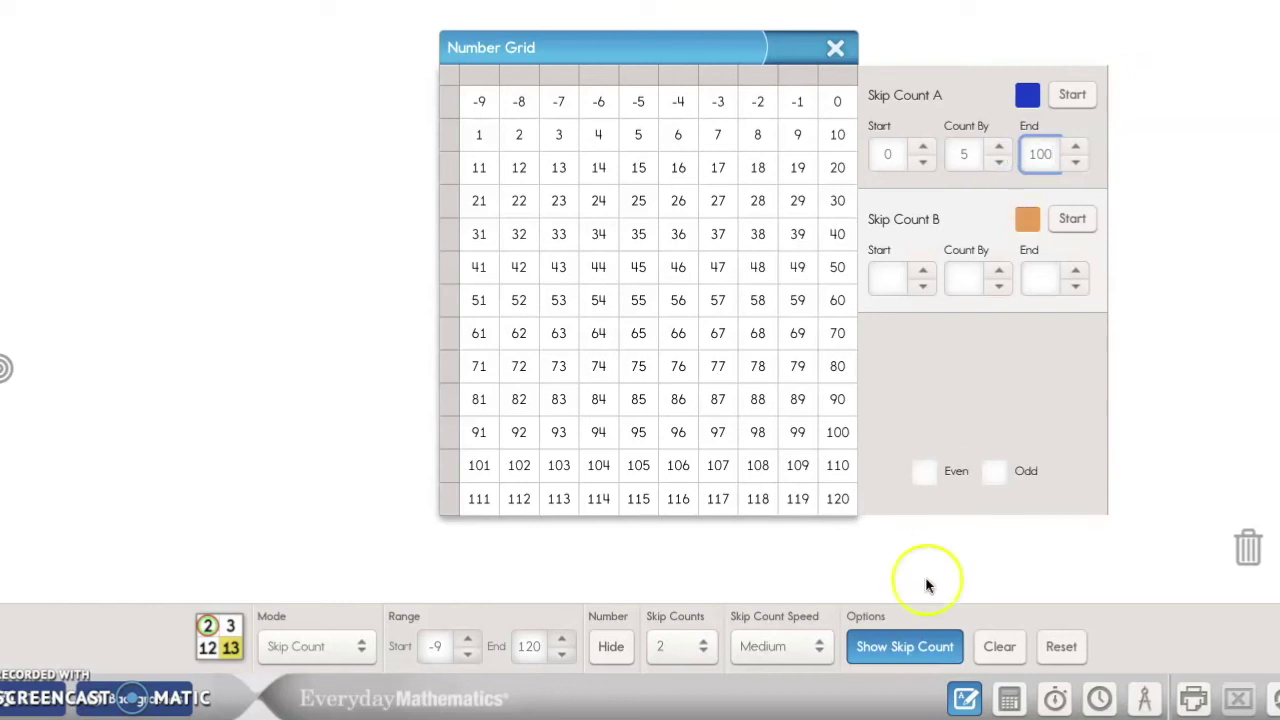
Start the skip count, circling every multiple of 5 from 0 to 100.
click(965, 700)
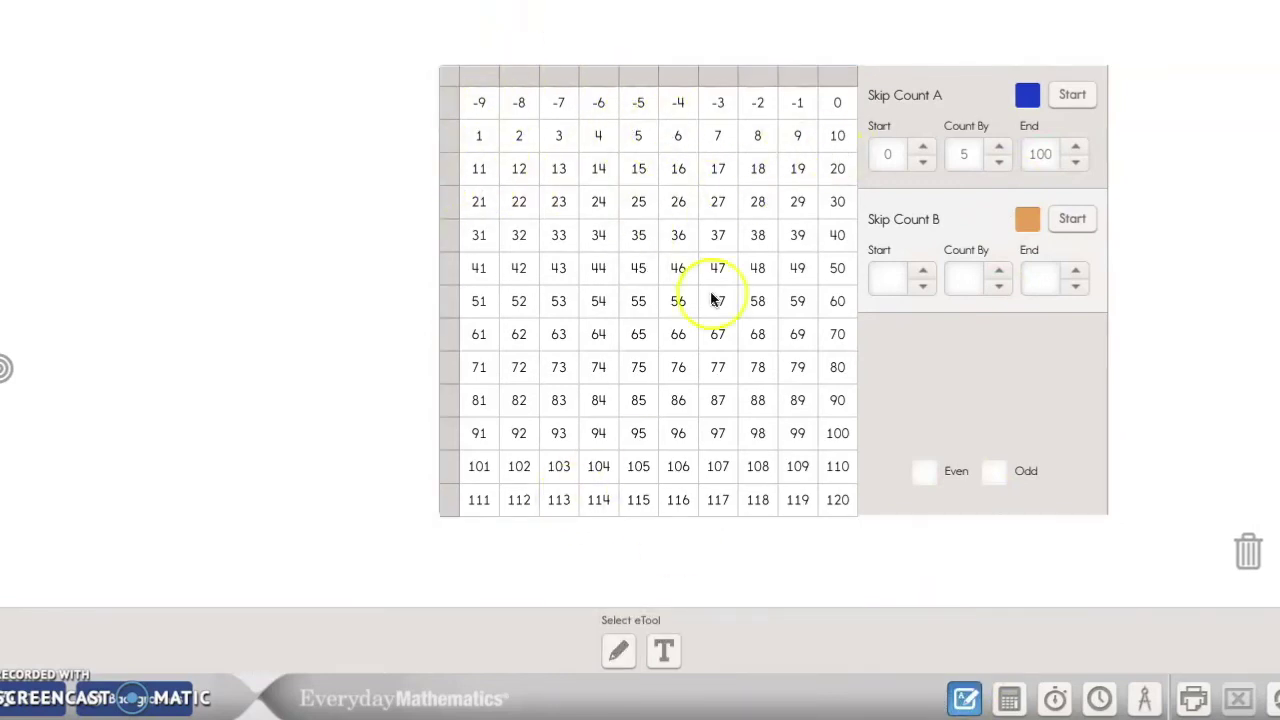
click(1013, 377)
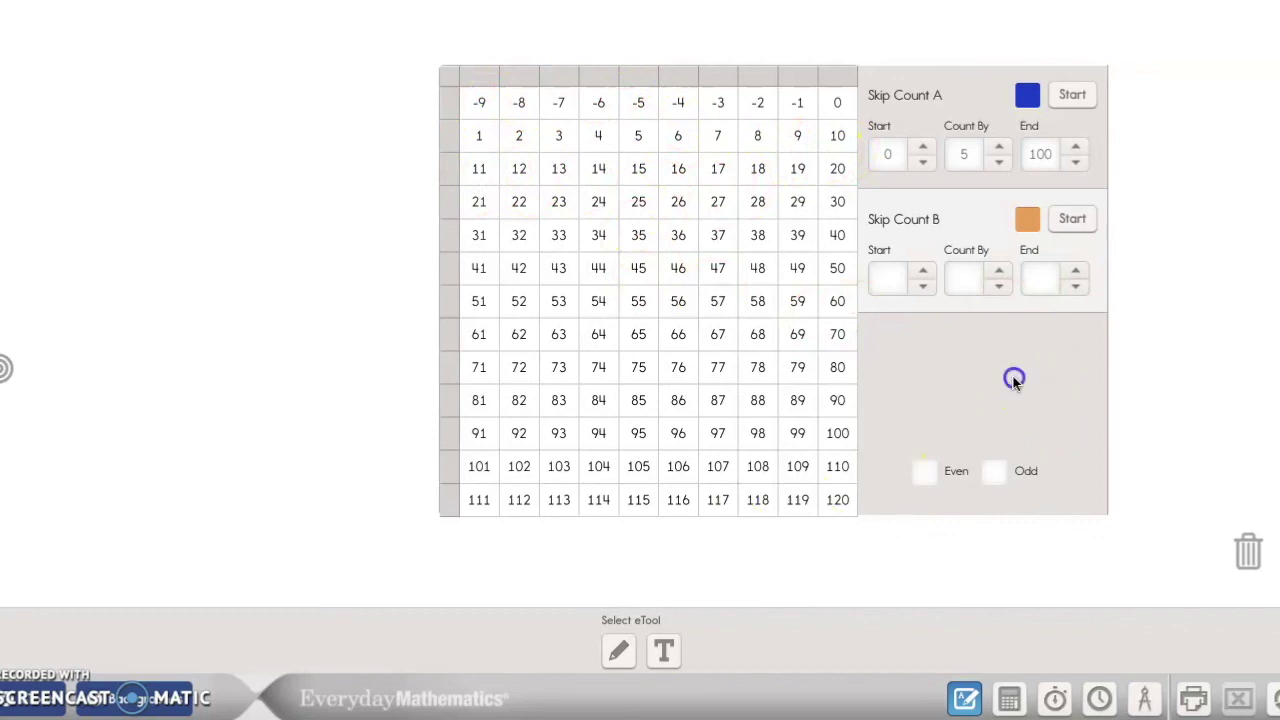
click(965, 698)
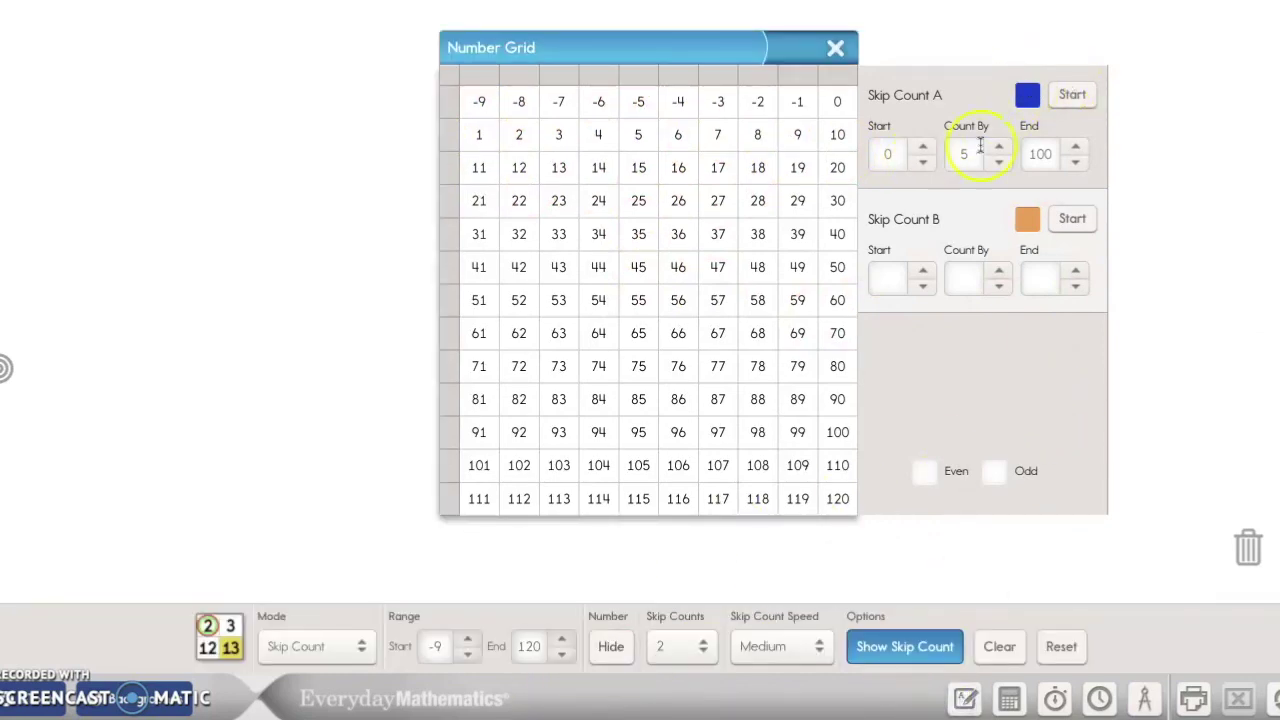
click(1071, 94)
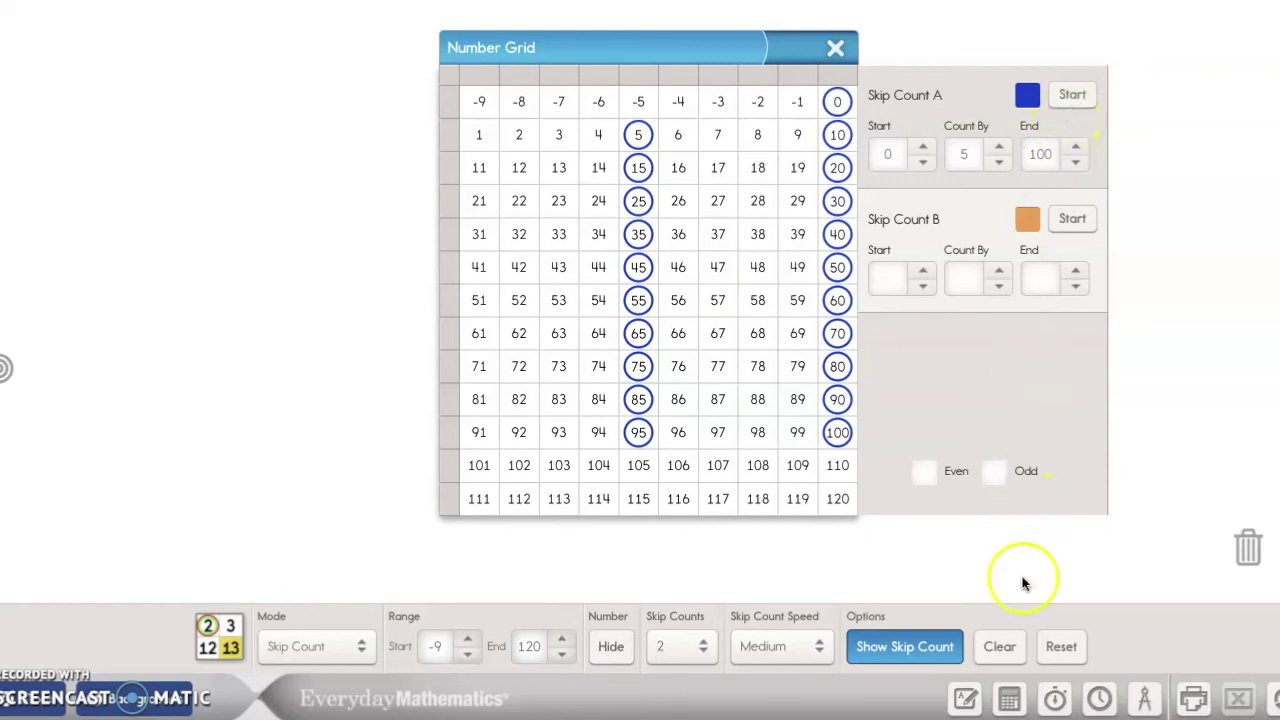
Remove all the circles from the number grid.
click(996, 650)
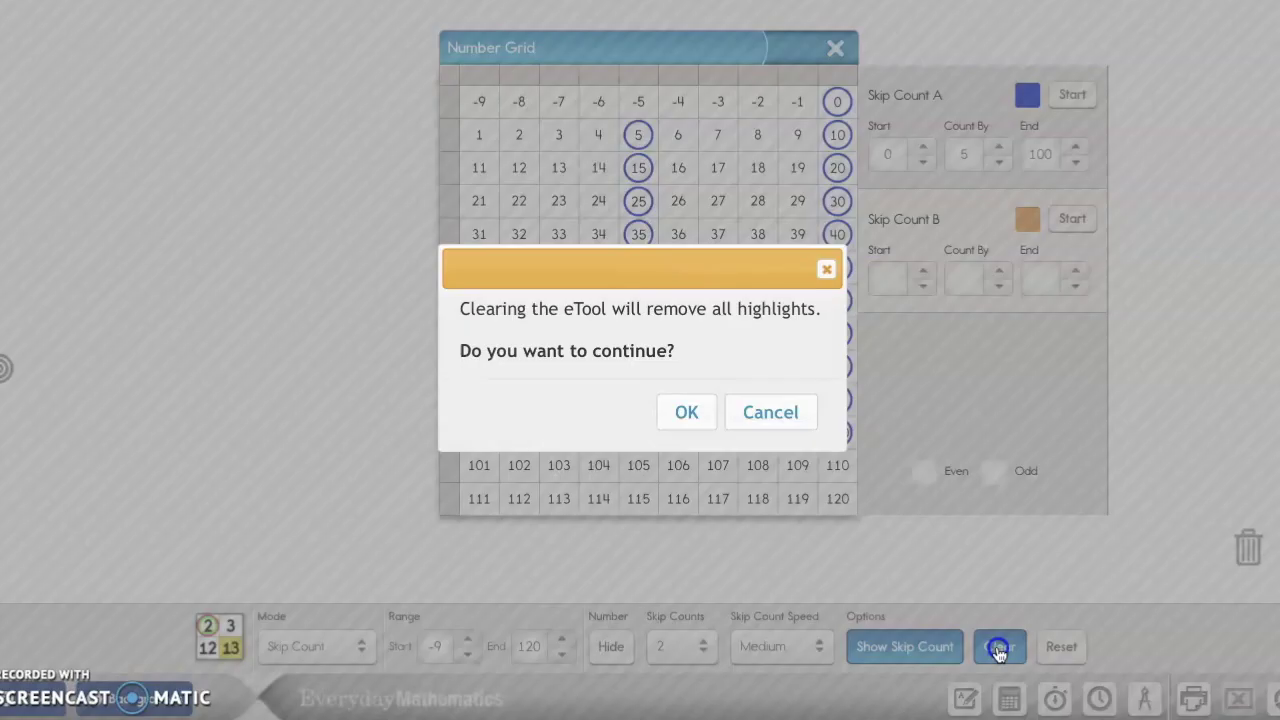
click(683, 413)
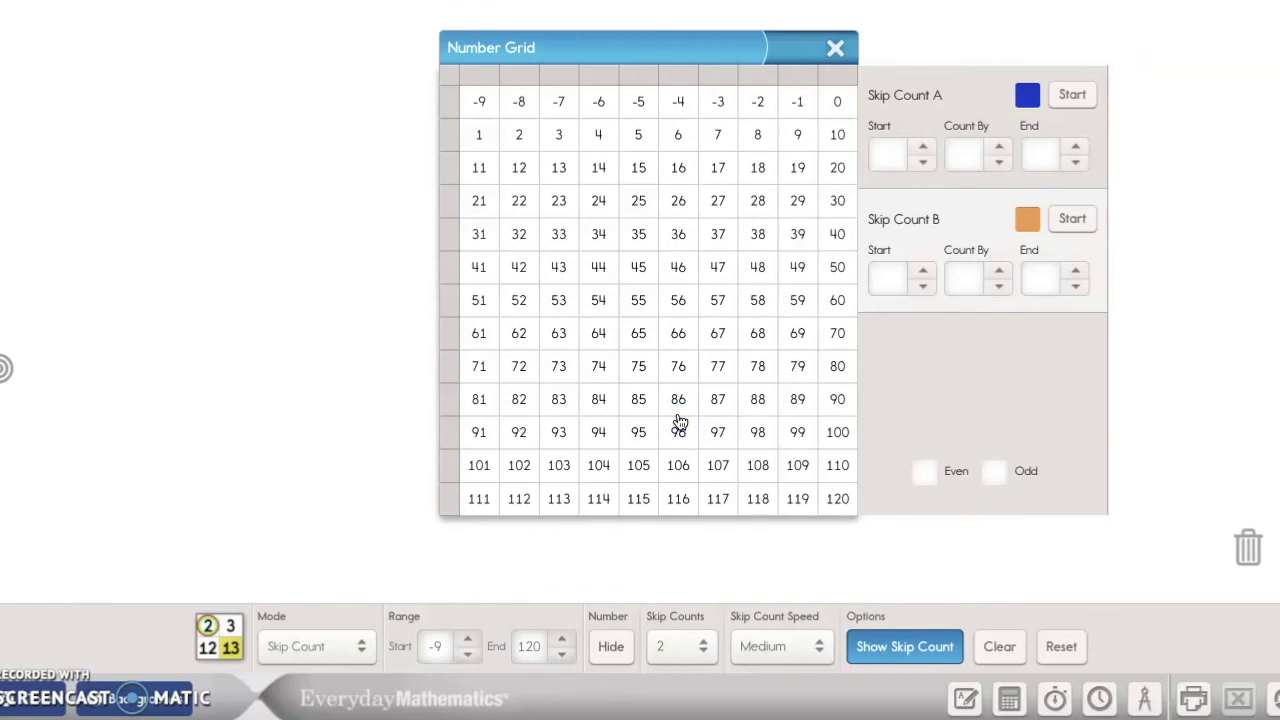
click(948, 148)
Set Skip Count A to Start 0, Count By 9, End 100 and run the count.
click(922, 148)
click(922, 160)
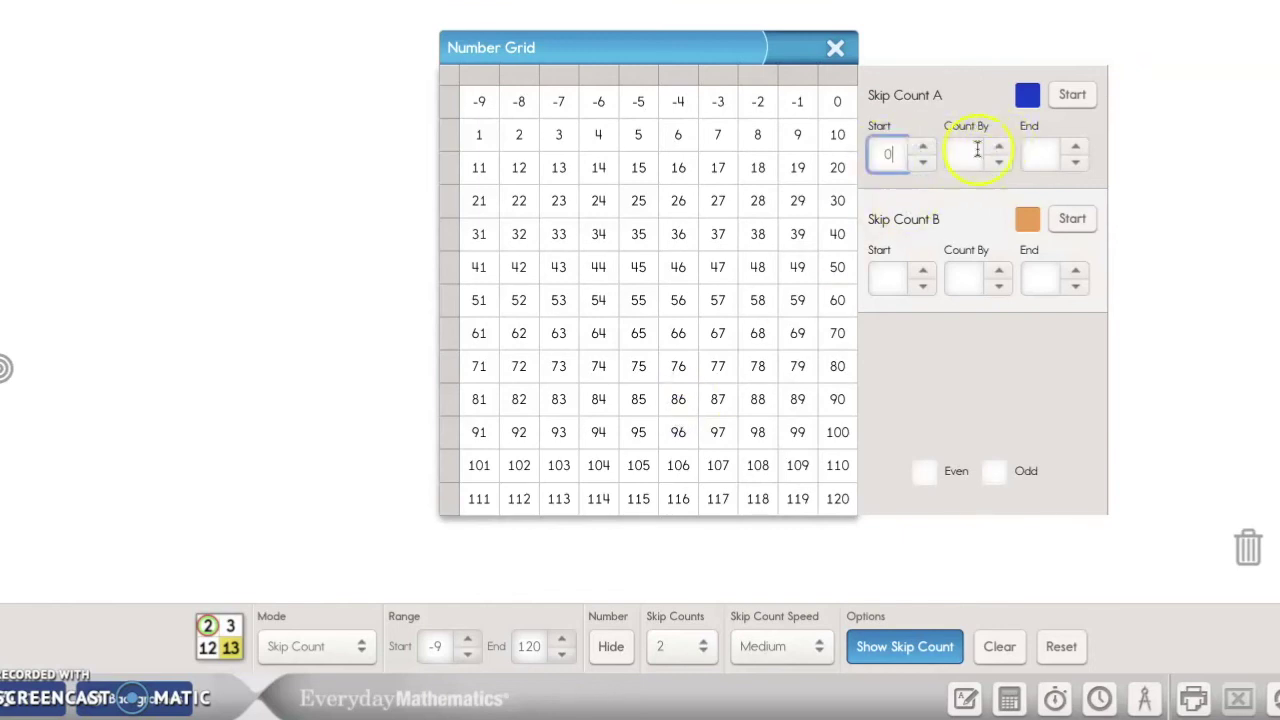
click(965, 152)
click(1075, 148)
click(1001, 154)
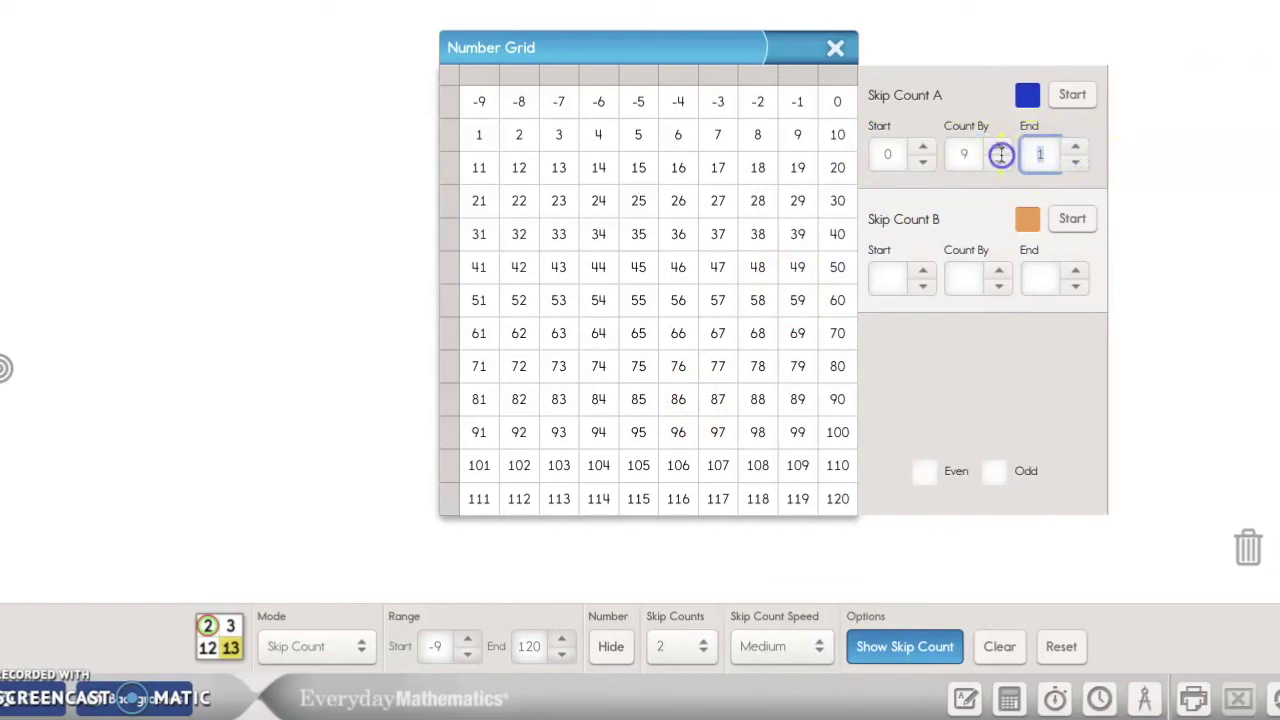
text(100)
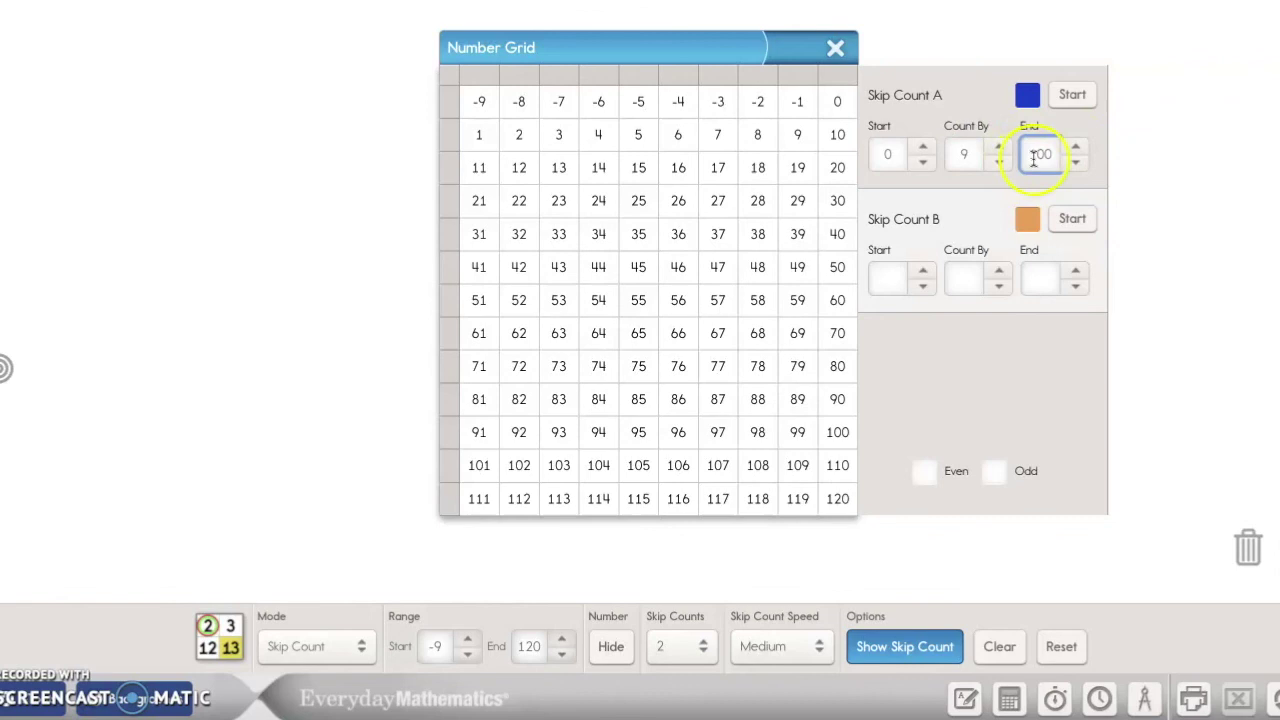
click(1070, 95)
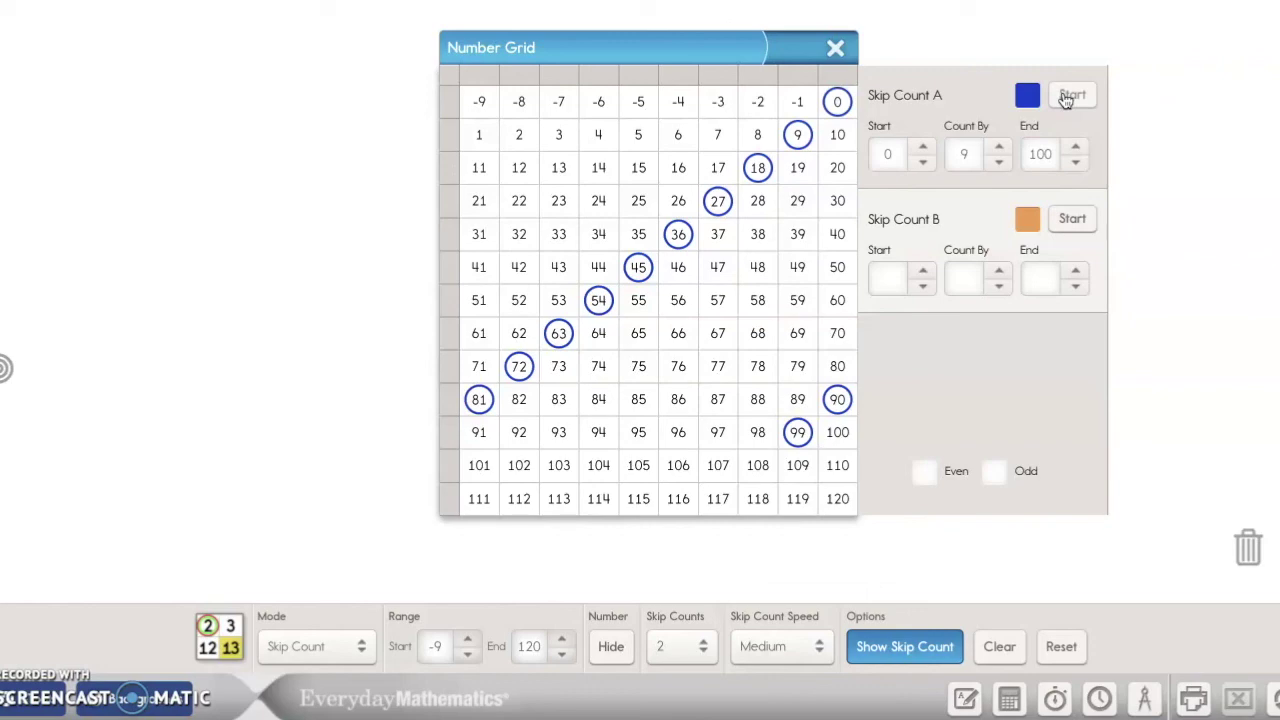
Clear the grid highlights and remove the number grid from the workspace.
click(999, 646)
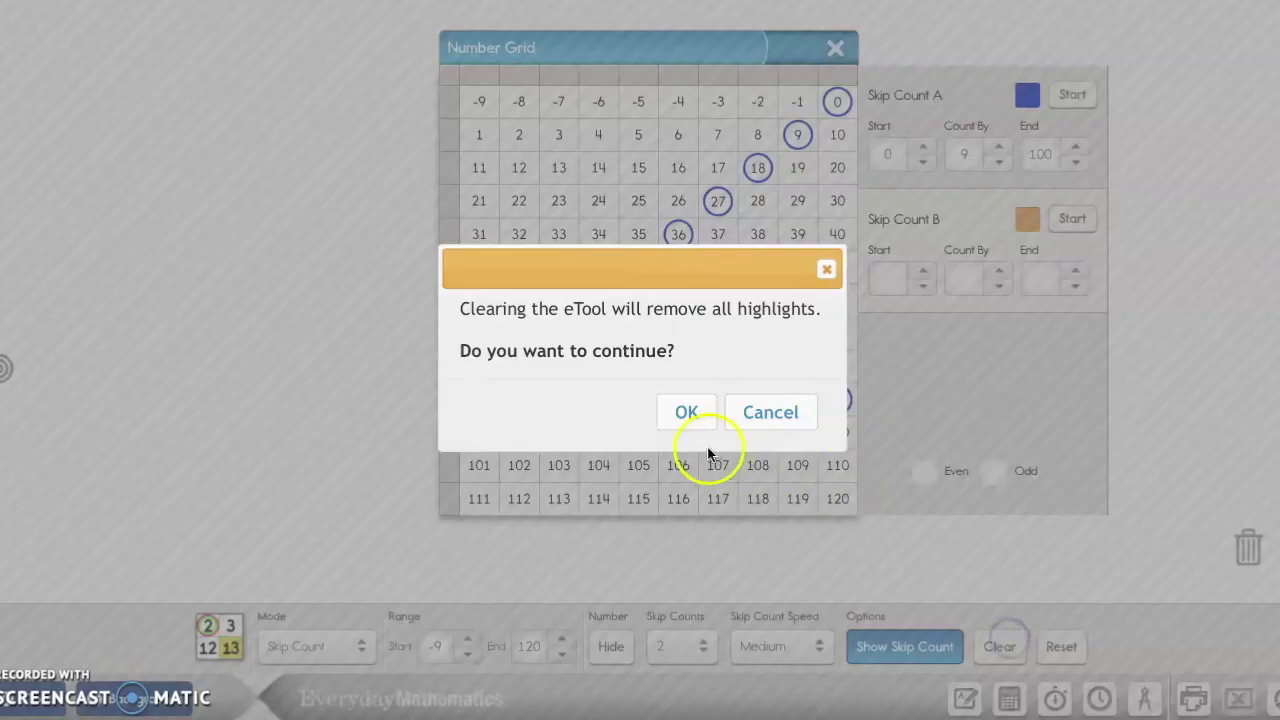
click(684, 412)
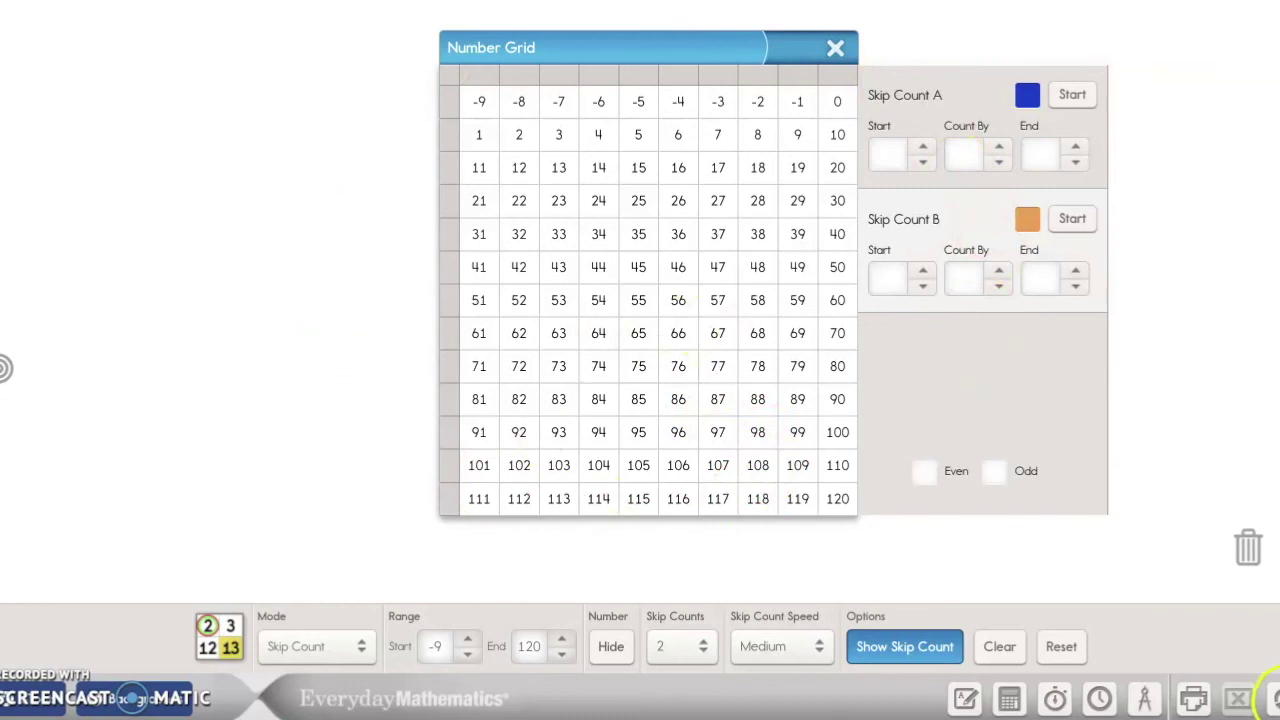
click(1270, 695)
click(680, 399)
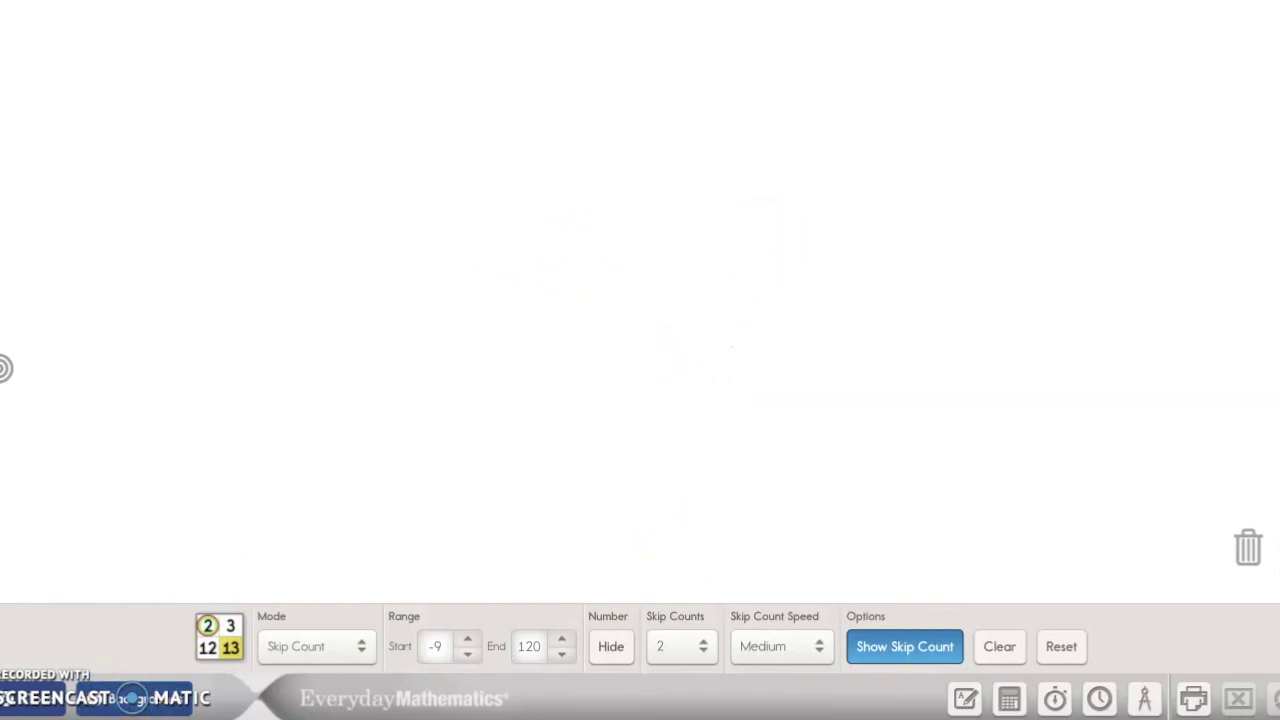
Browse the Grade 2 eTools list to find Fraction Circles.
click(5, 369)
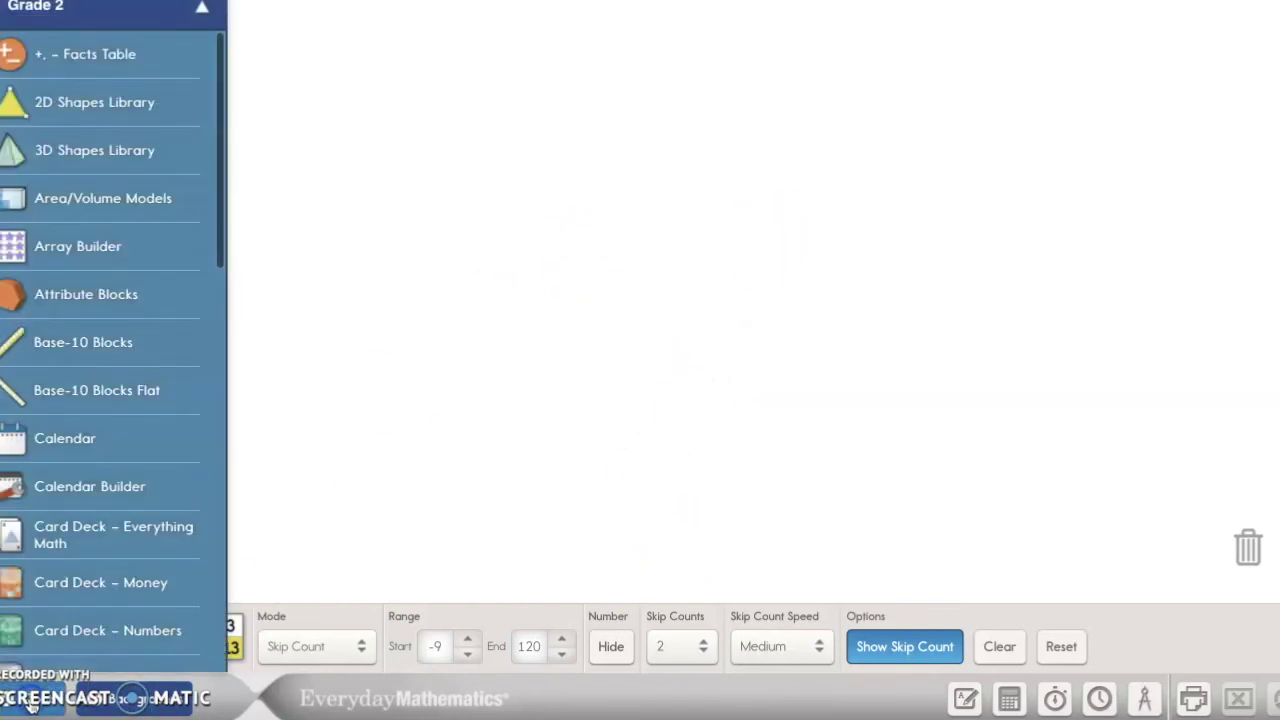
click(116, 540)
scroll(115, 540, down, 10)
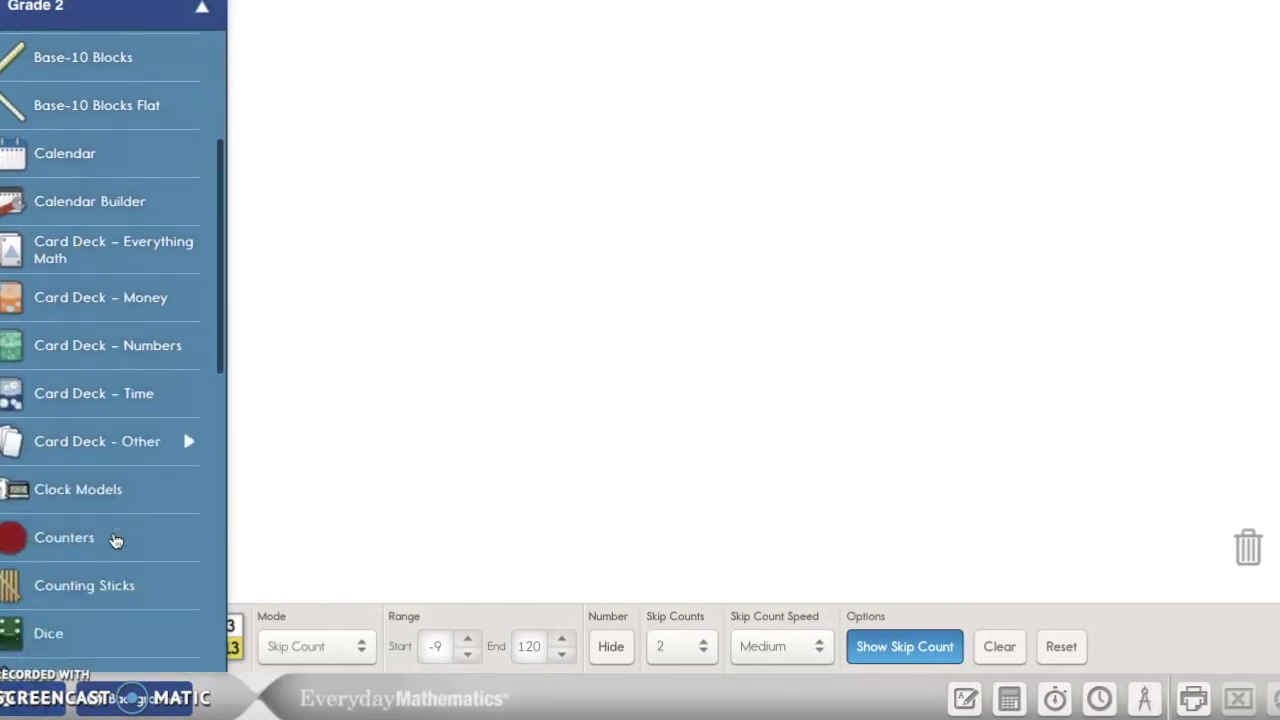
scroll(115, 540, down, 6)
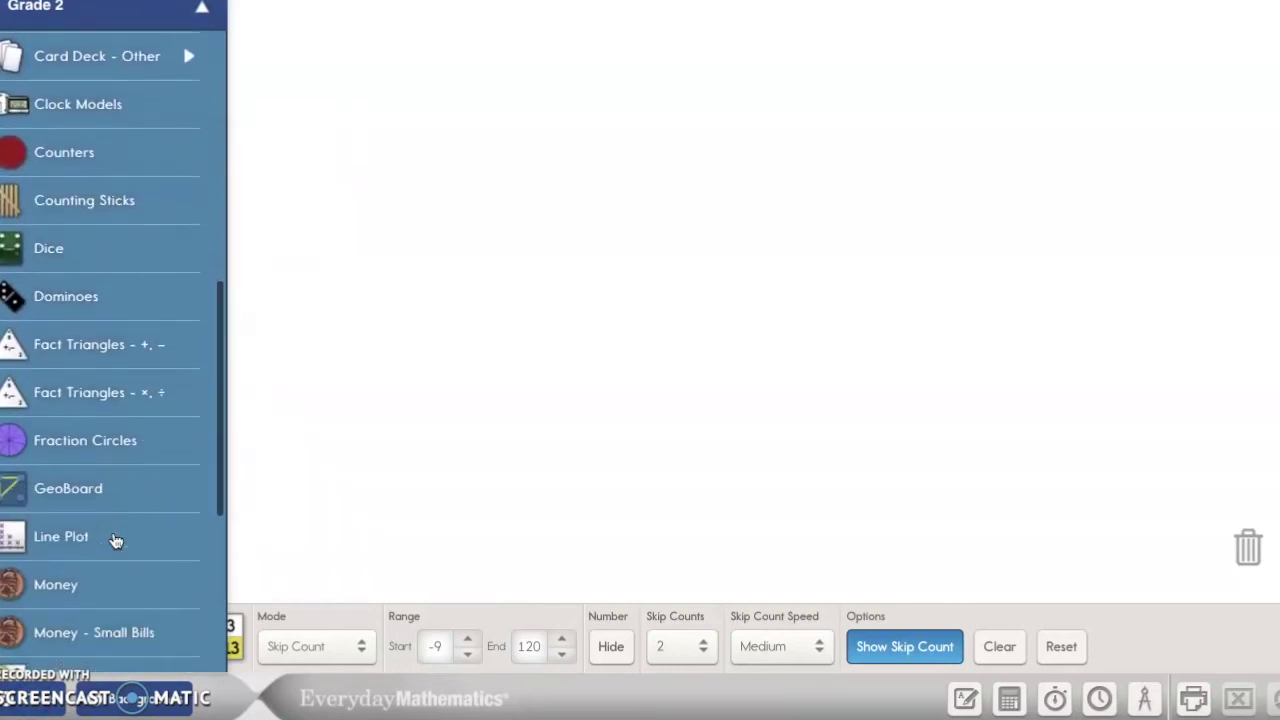
scroll(115, 540, down, 5)
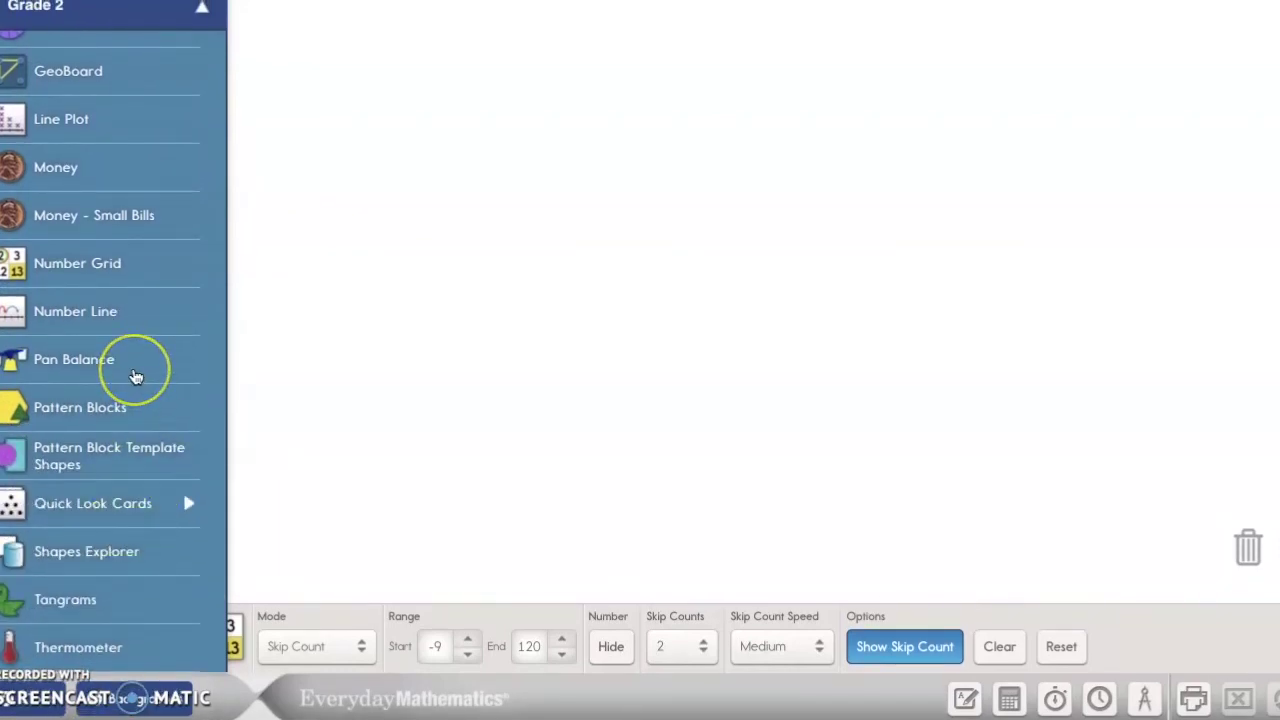
scroll(135, 376, up, 4)
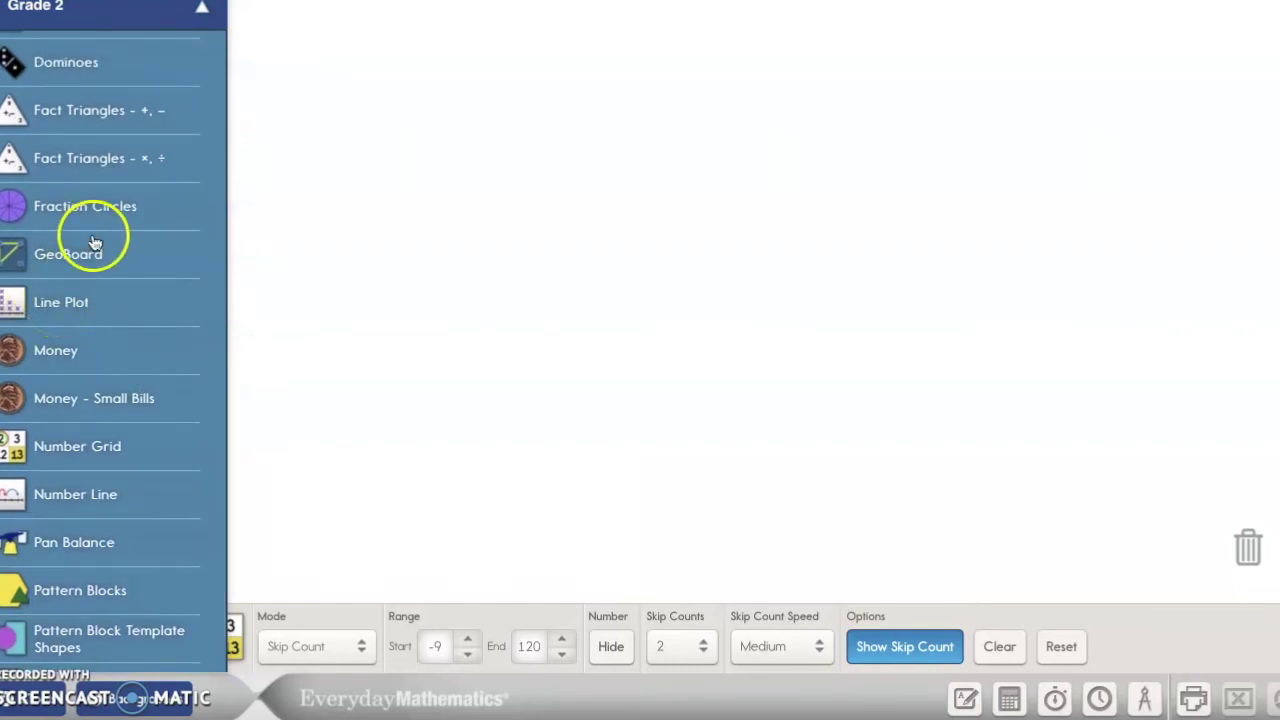
scroll(92, 250, up, 1)
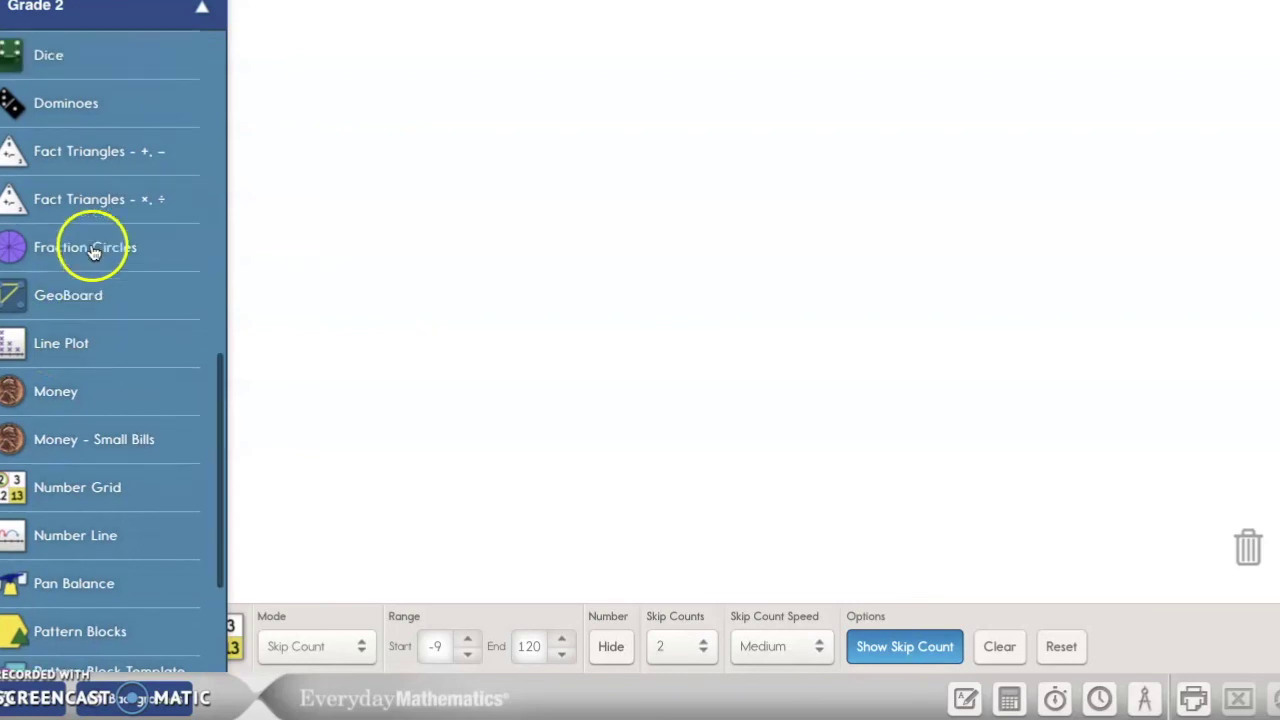
Open Fraction Circles, split a pink halves circle and spread the halves far left and right.
click(54, 262)
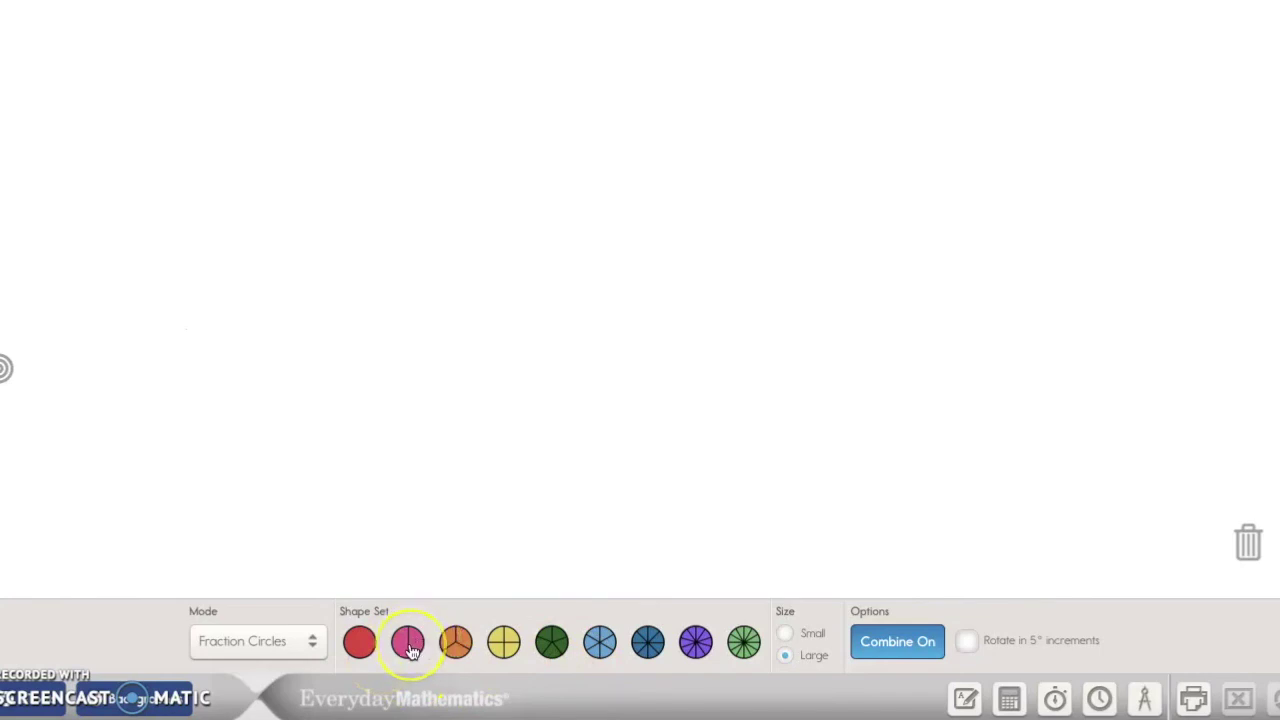
drag(410, 650, 449, 120)
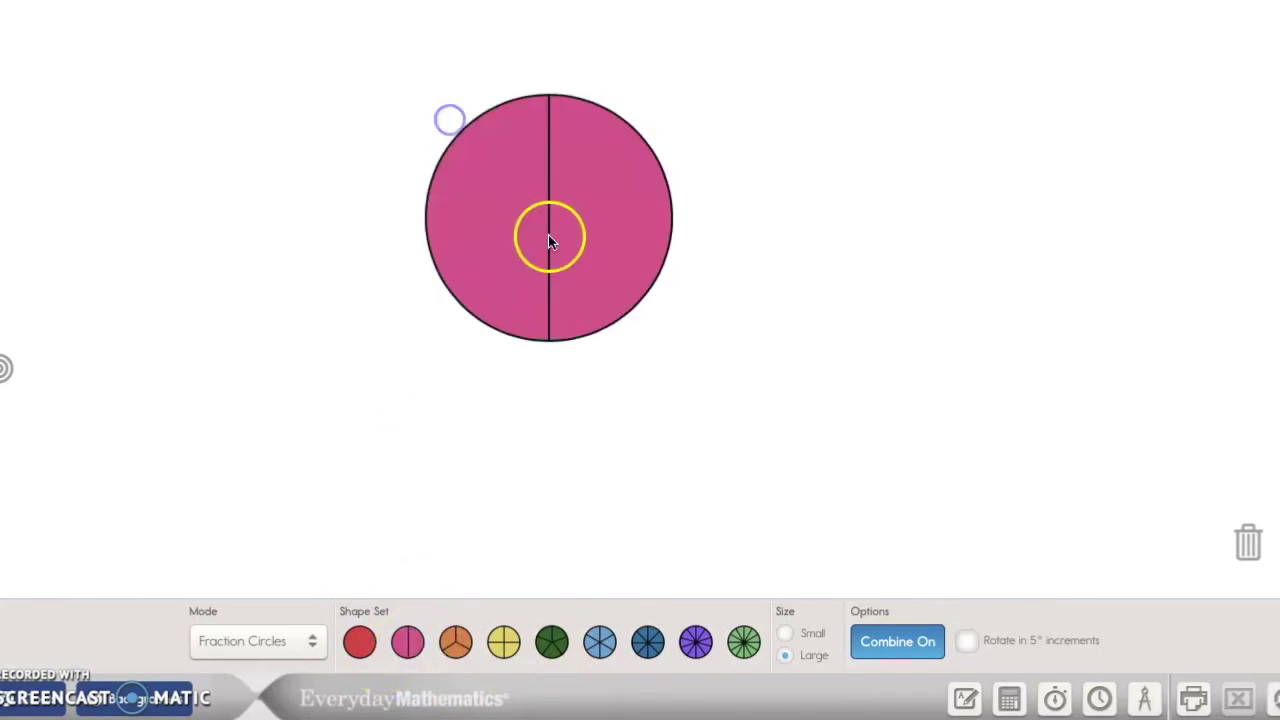
click(574, 237)
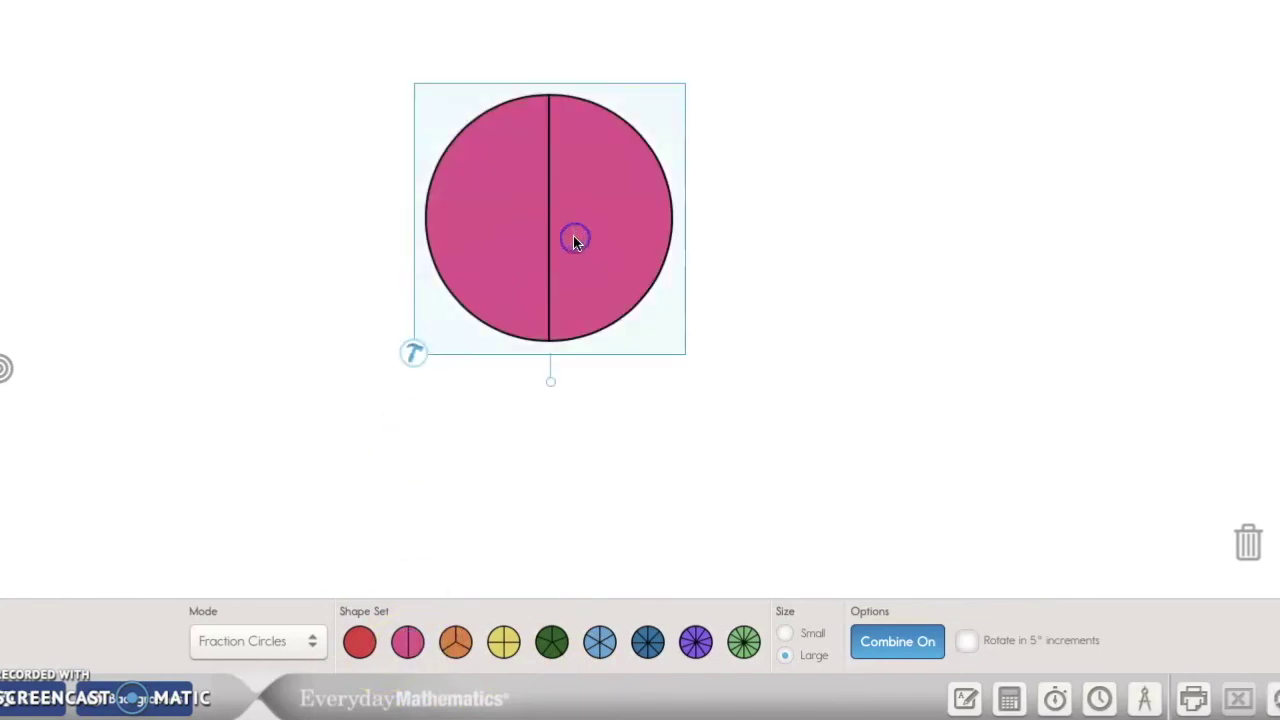
click(413, 352)
click(493, 249)
drag(493, 249, 188, 249)
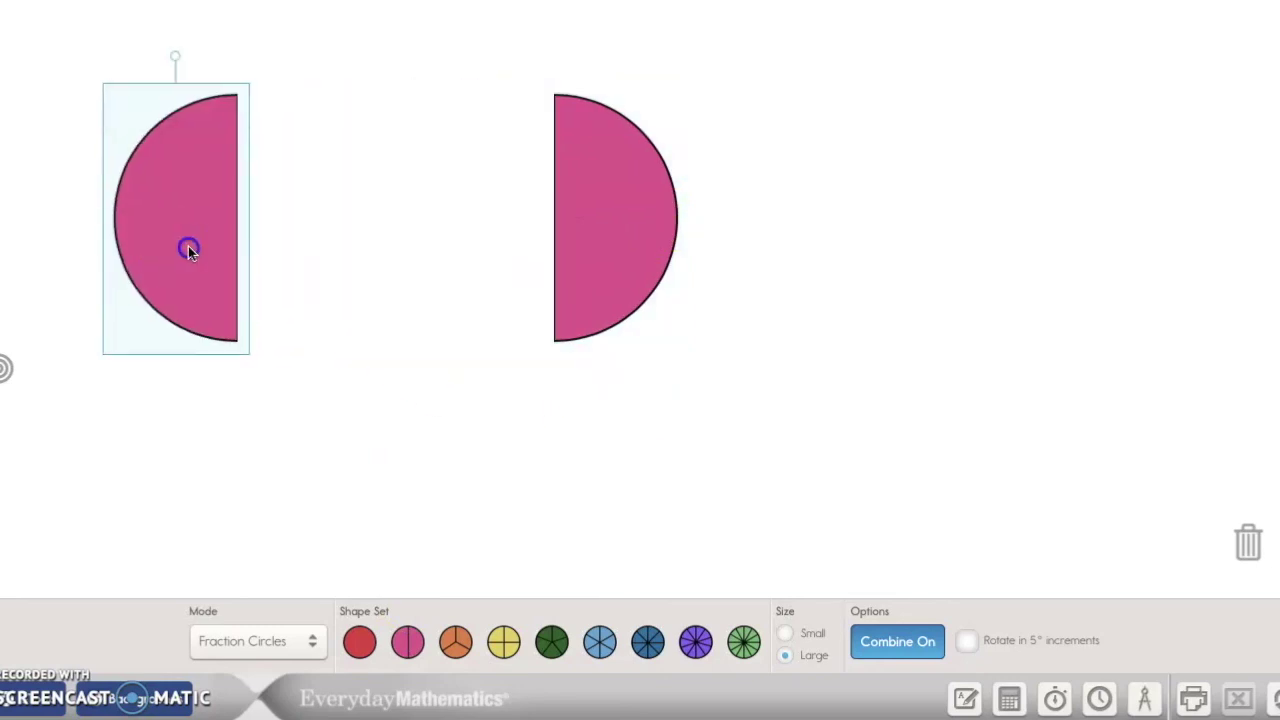
drag(648, 209, 1178, 205)
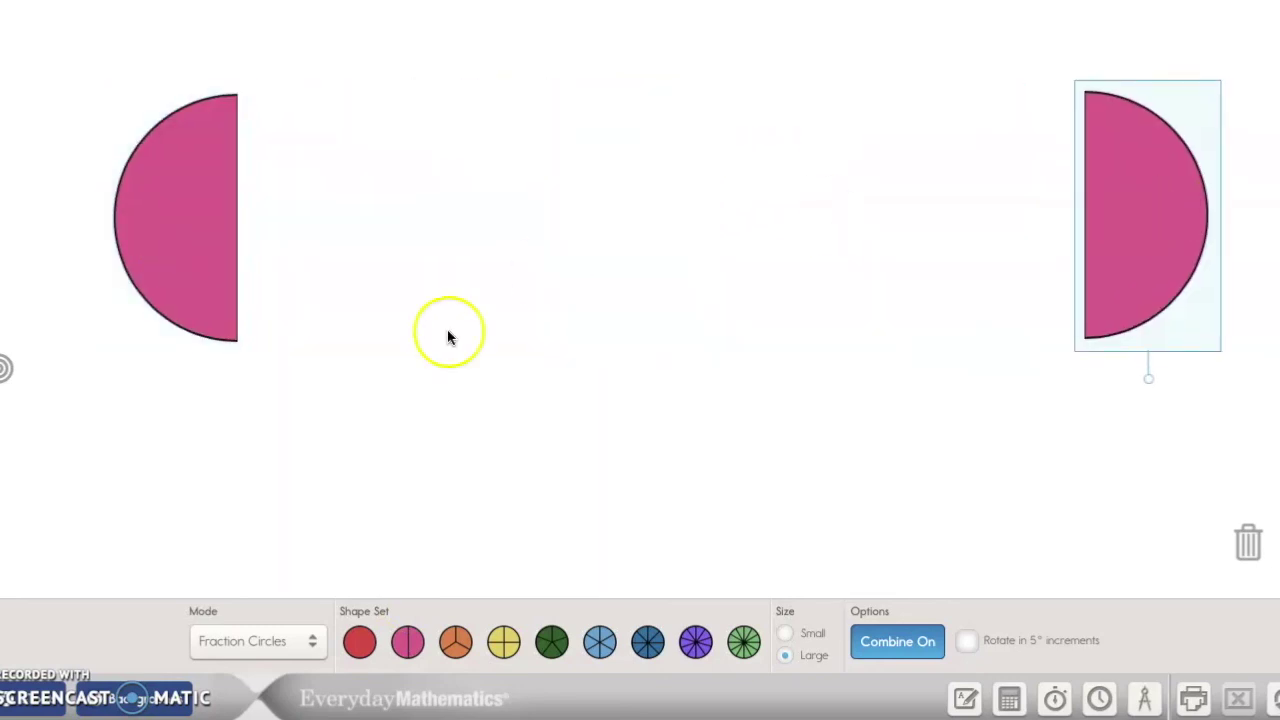
Split a yellow fourths circle and lay two quarters over the left pink half.
drag(497, 642, 517, 81)
click(561, 195)
click(492, 328)
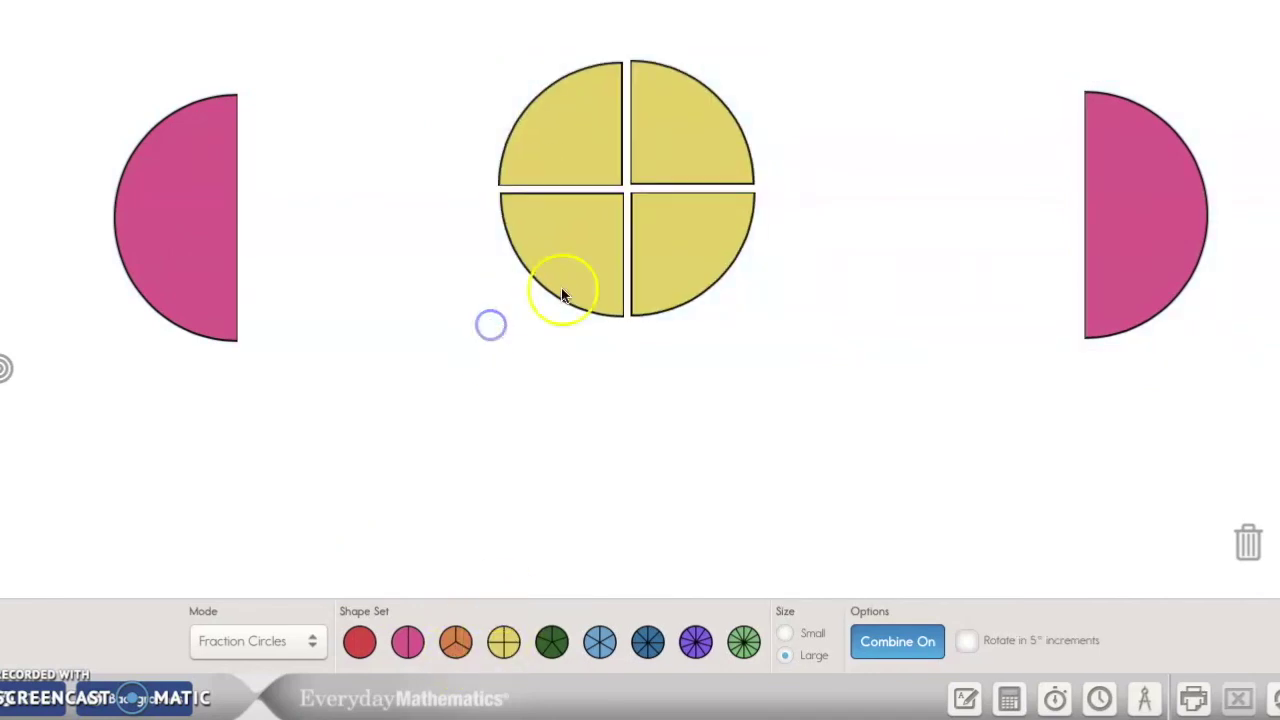
drag(574, 240, 191, 266)
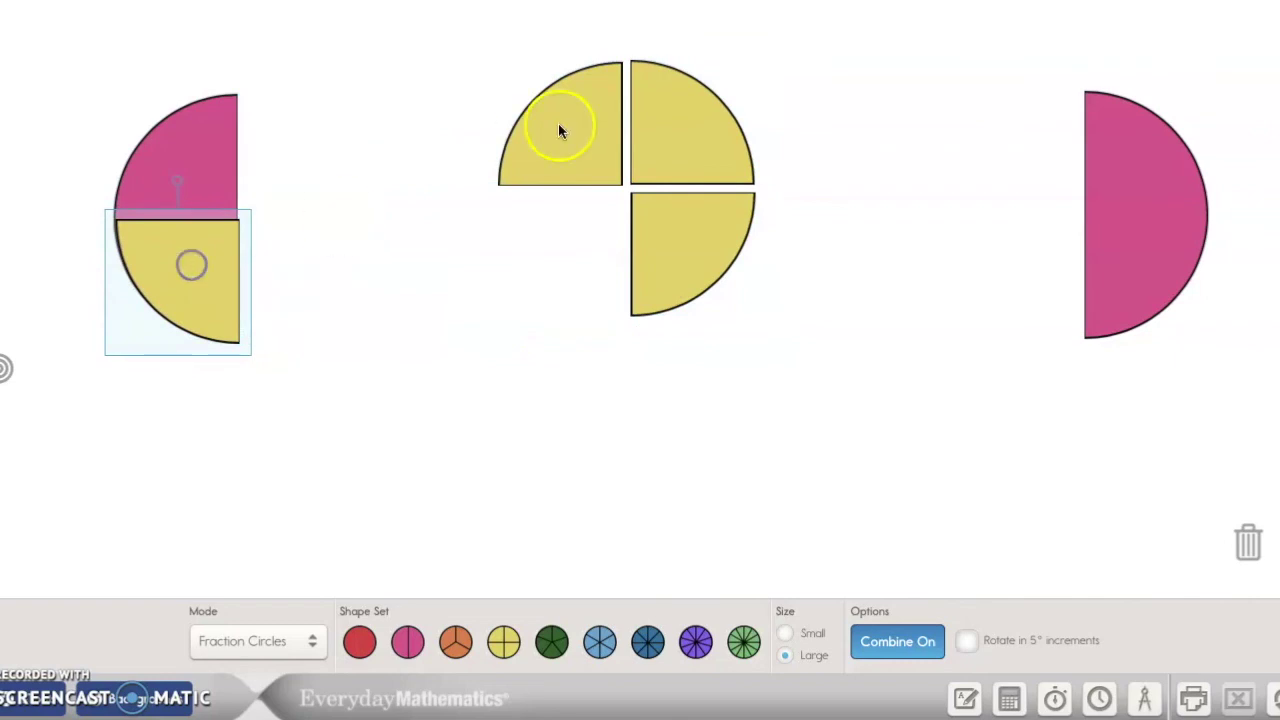
drag(560, 129, 194, 152)
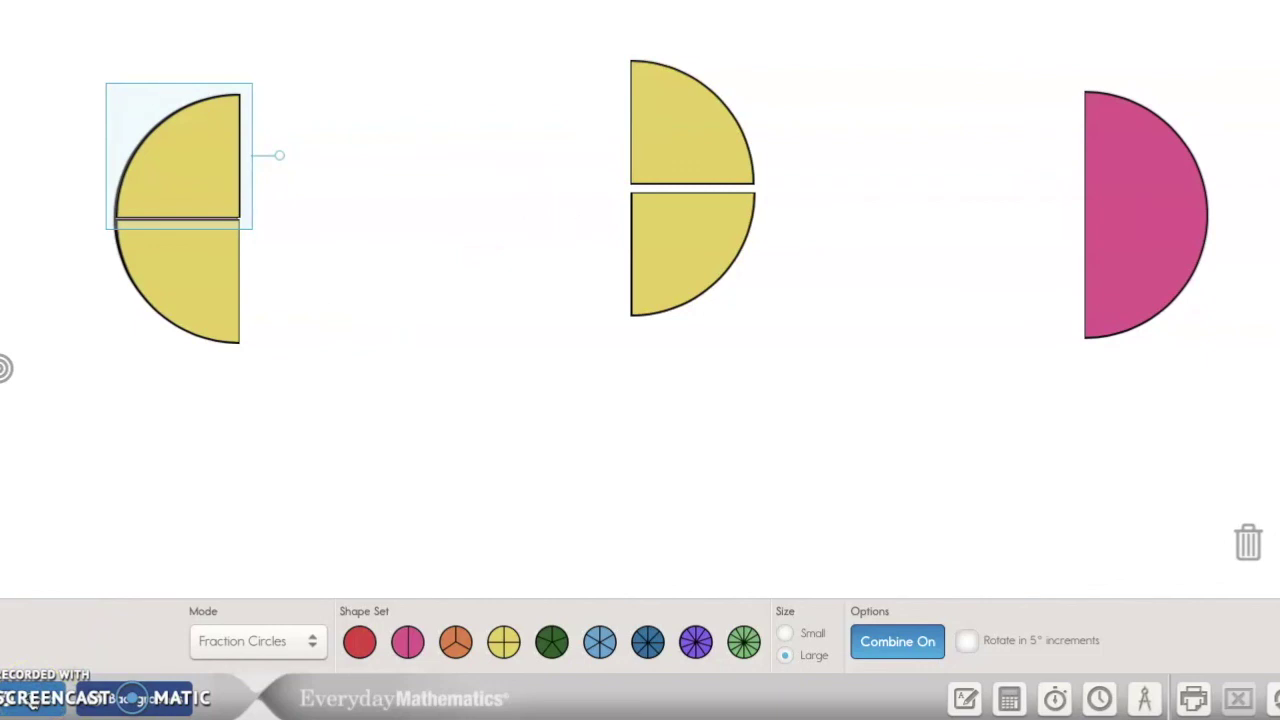
Clear the pink and yellow fraction pieces from the workspace, then browse the Grade 2 eTools list.
click(1240, 698)
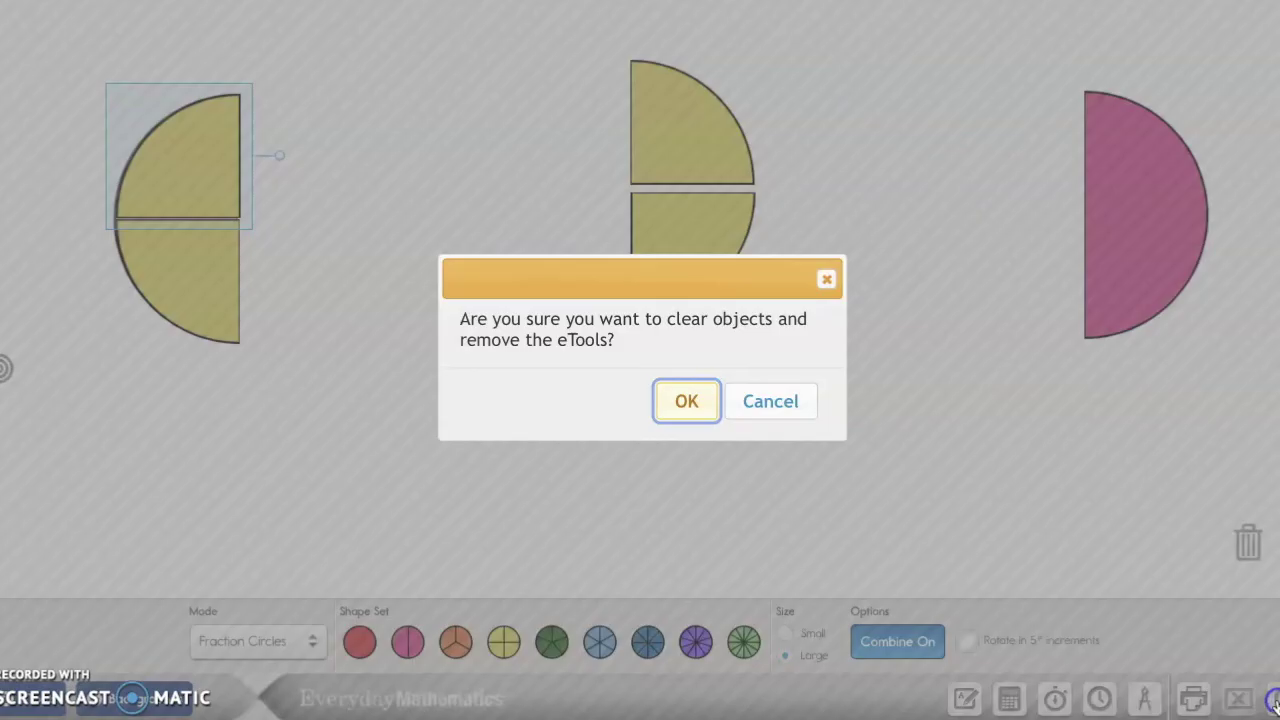
click(680, 405)
click(30, 700)
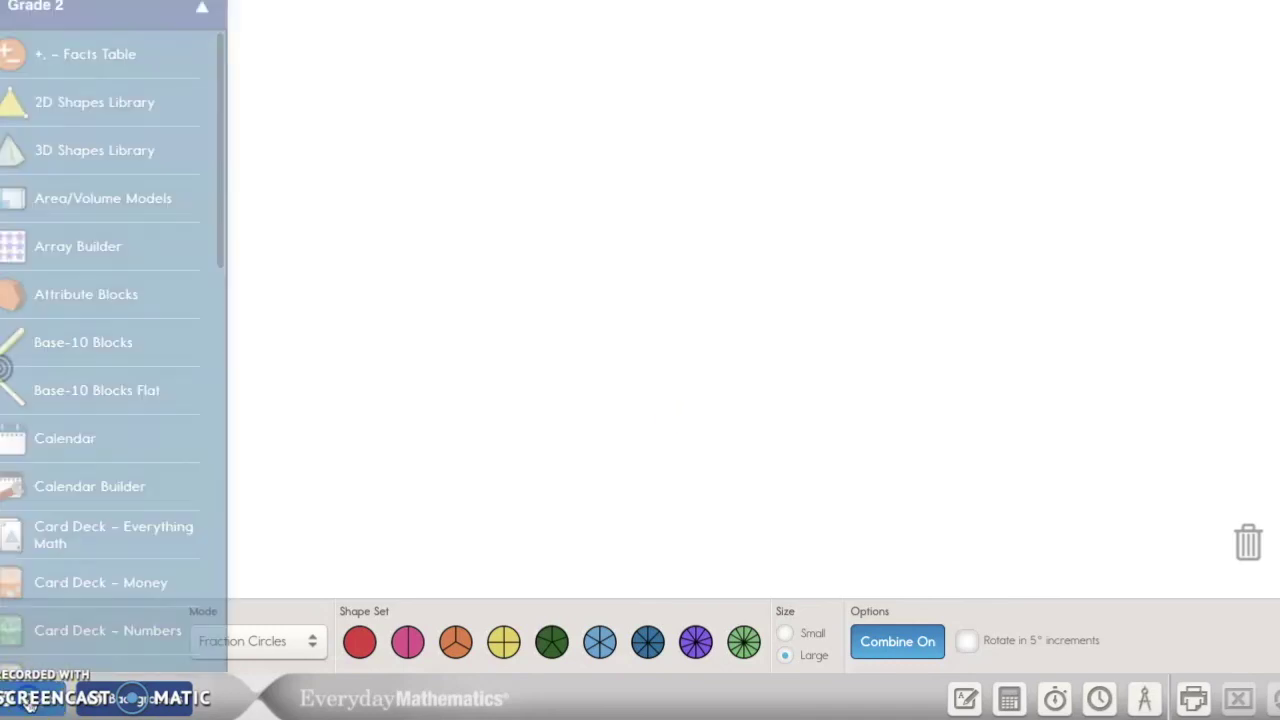
click(150, 300)
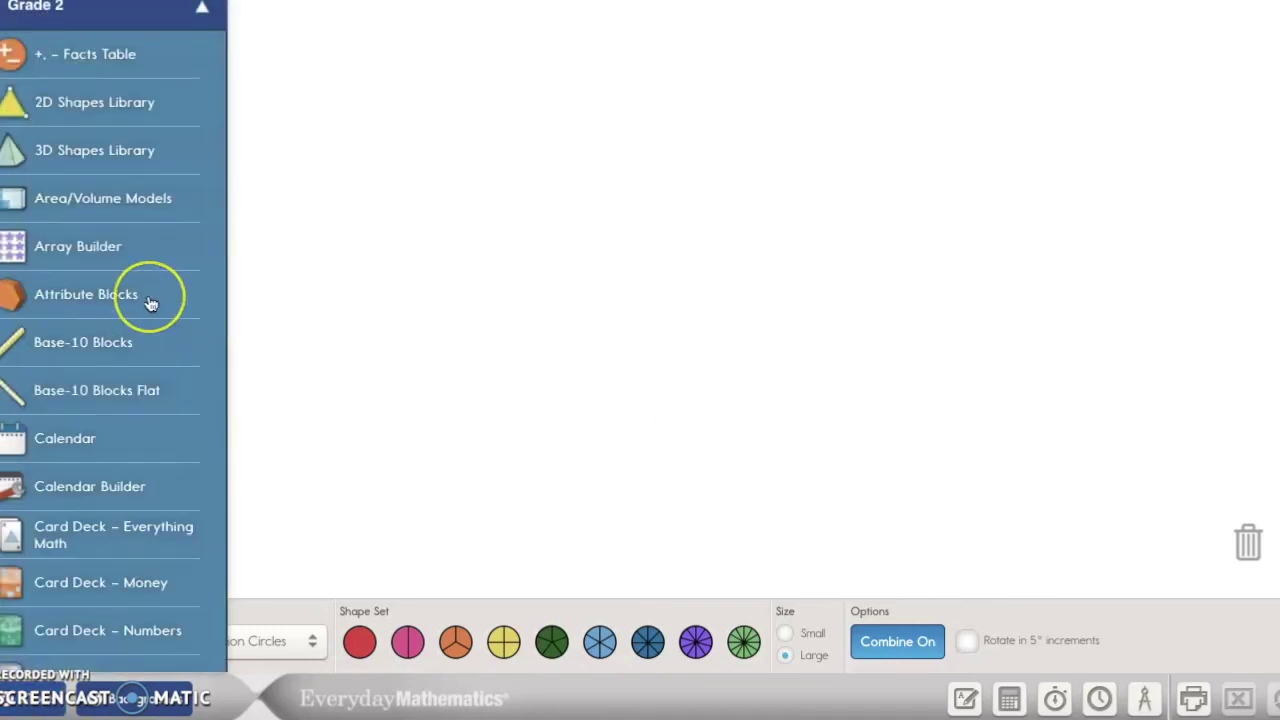
scroll(150, 303, down, 10)
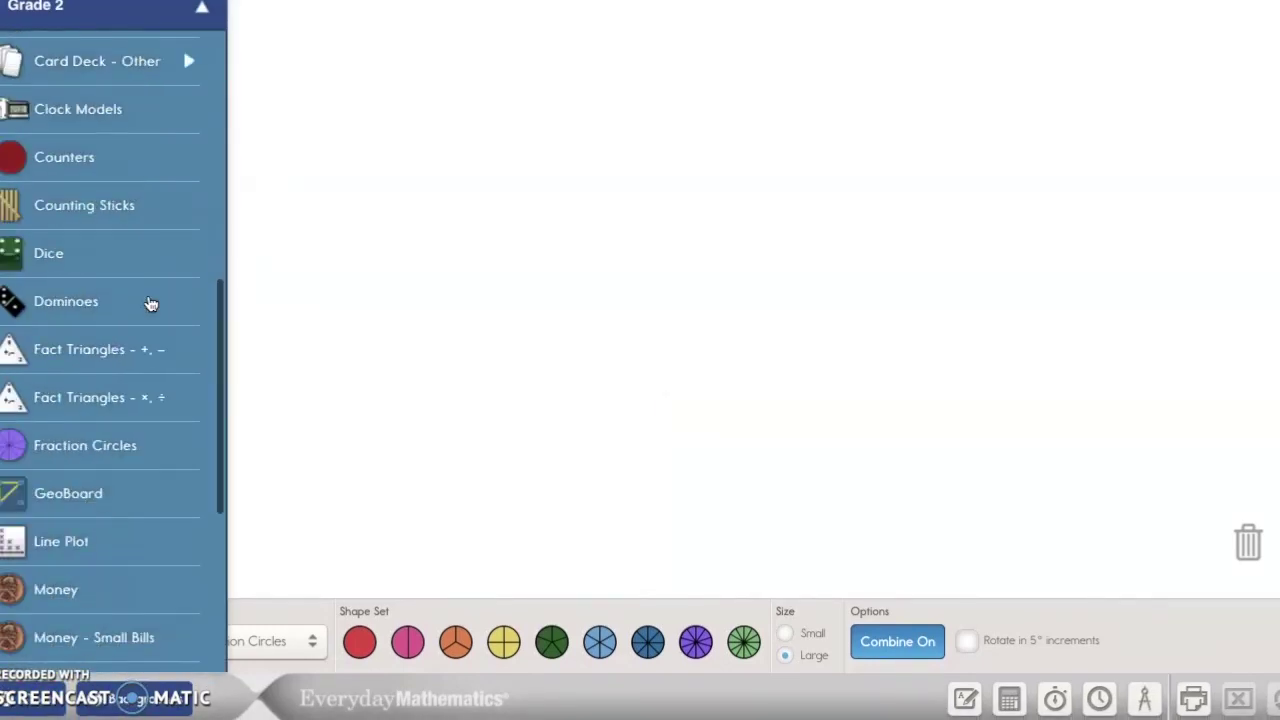
scroll(150, 303, down, 1)
scroll(150, 303, up, 10)
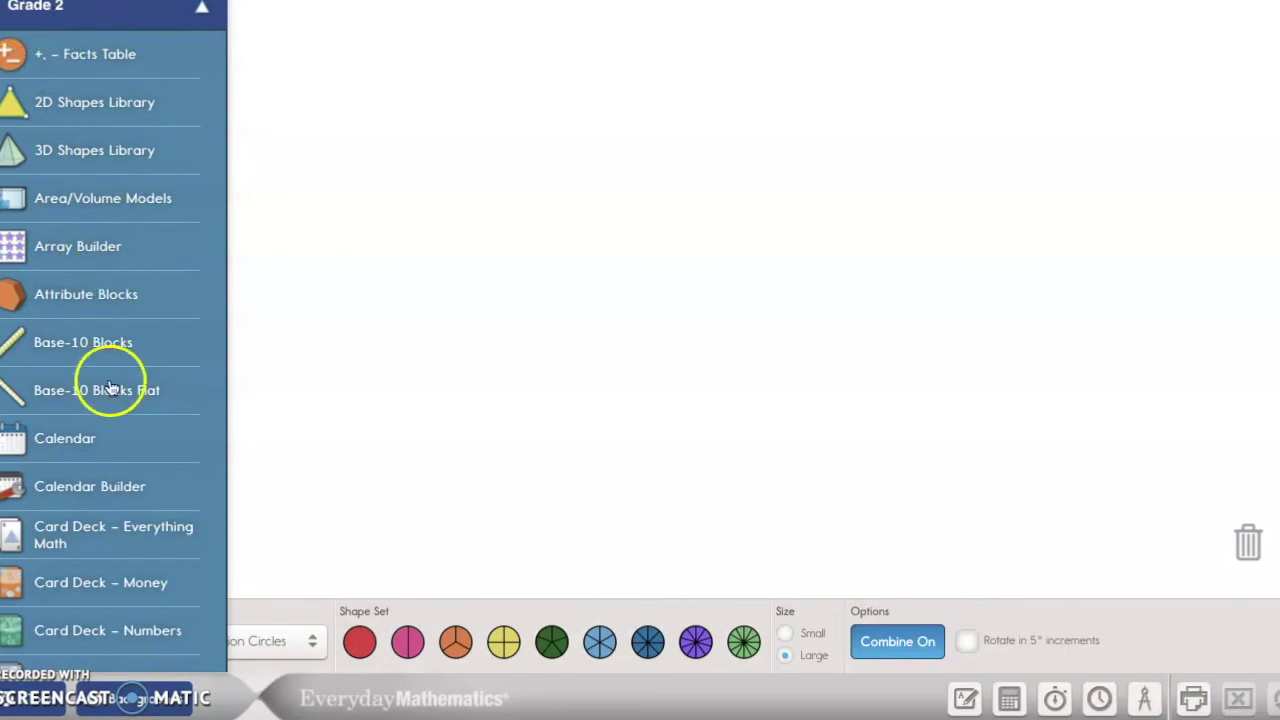
scroll(112, 388, down, 5)
scroll(112, 388, down, 6)
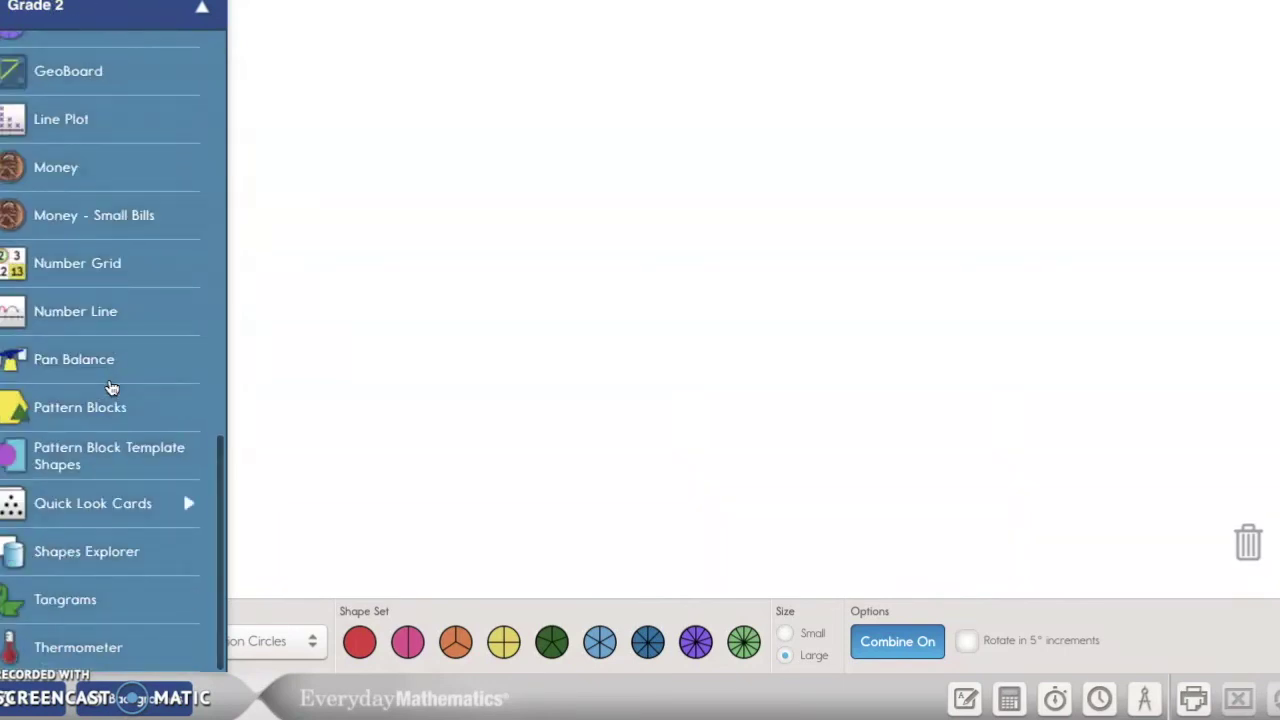
scroll(112, 388, up, 11)
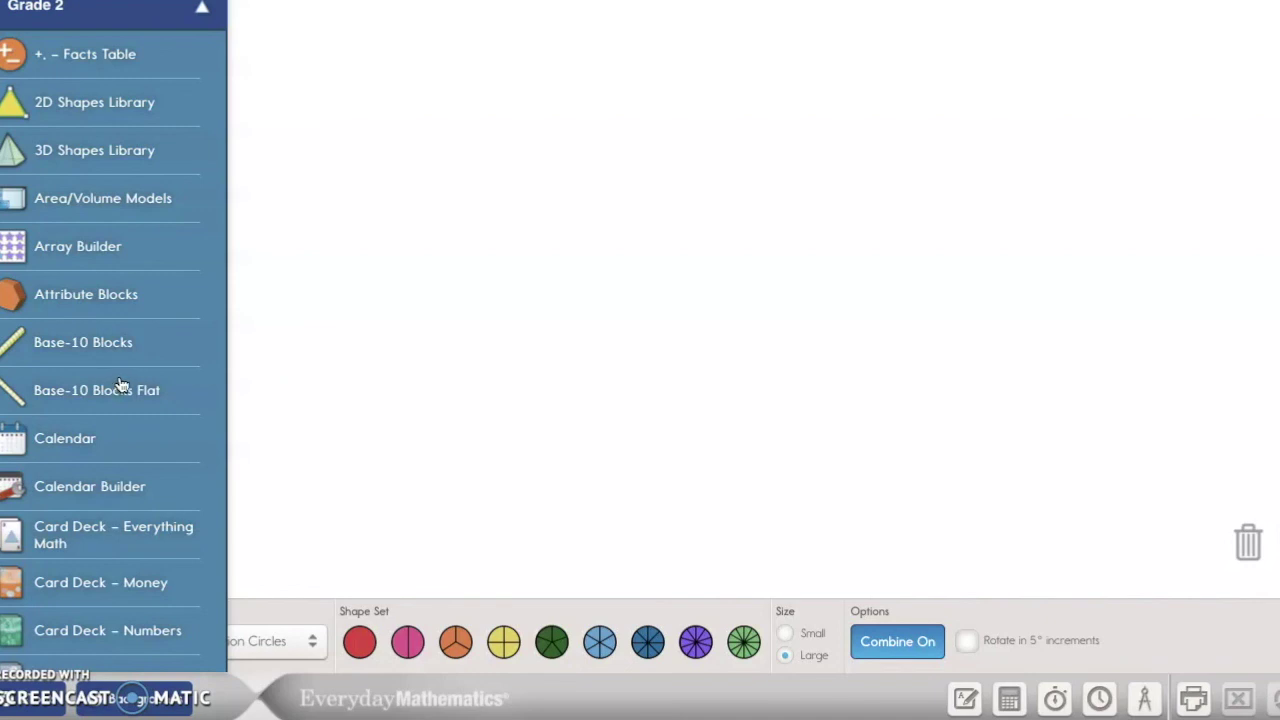
scroll(120, 387, down, 4)
scroll(128, 385, down, 7)
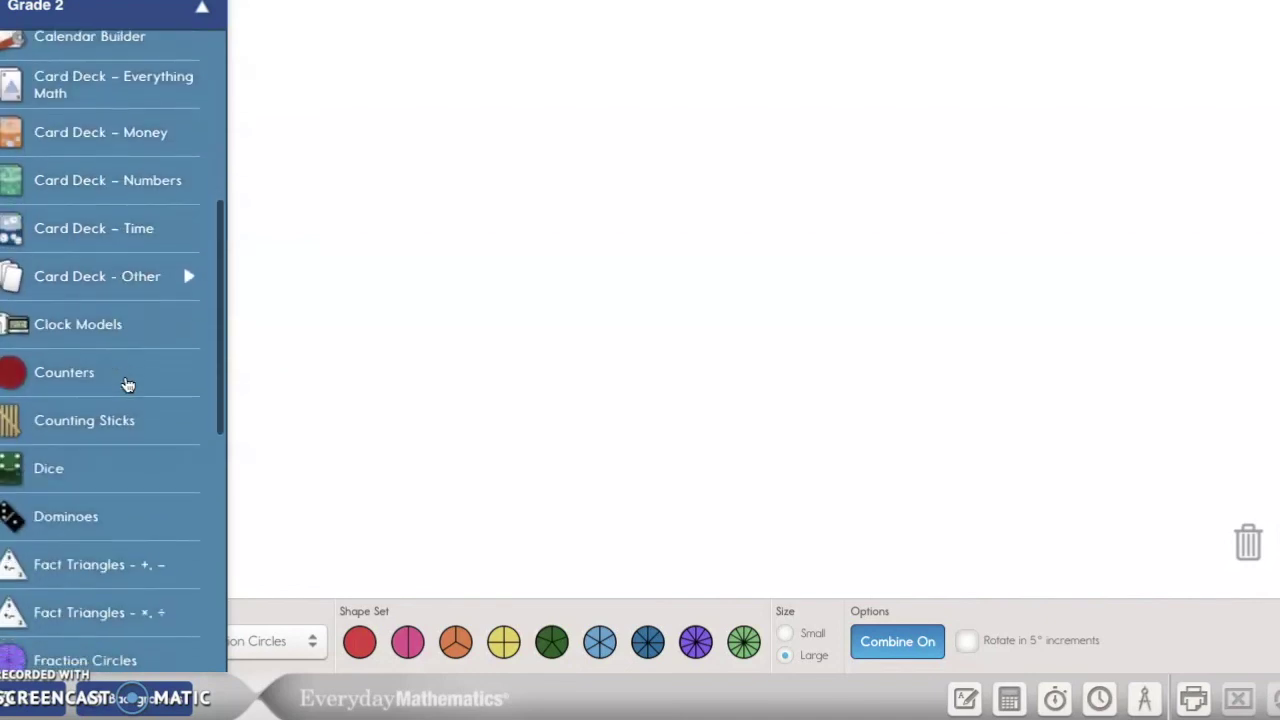
scroll(128, 385, down, 1)
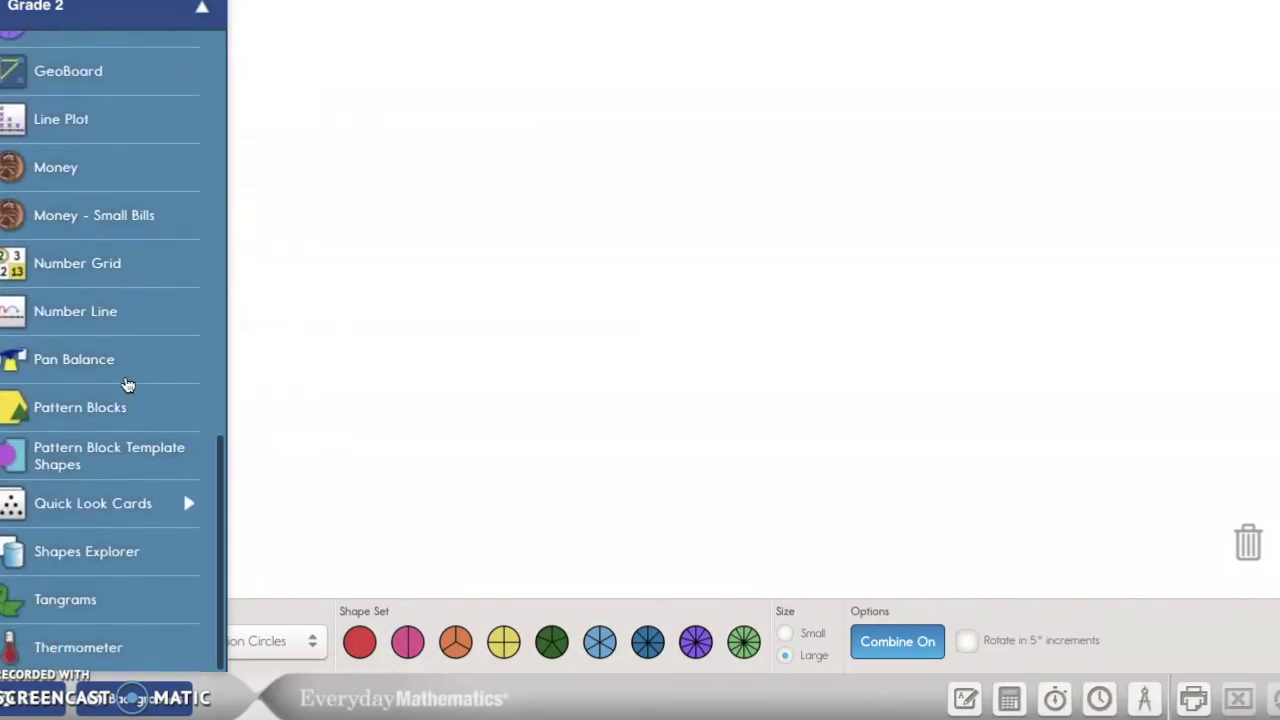